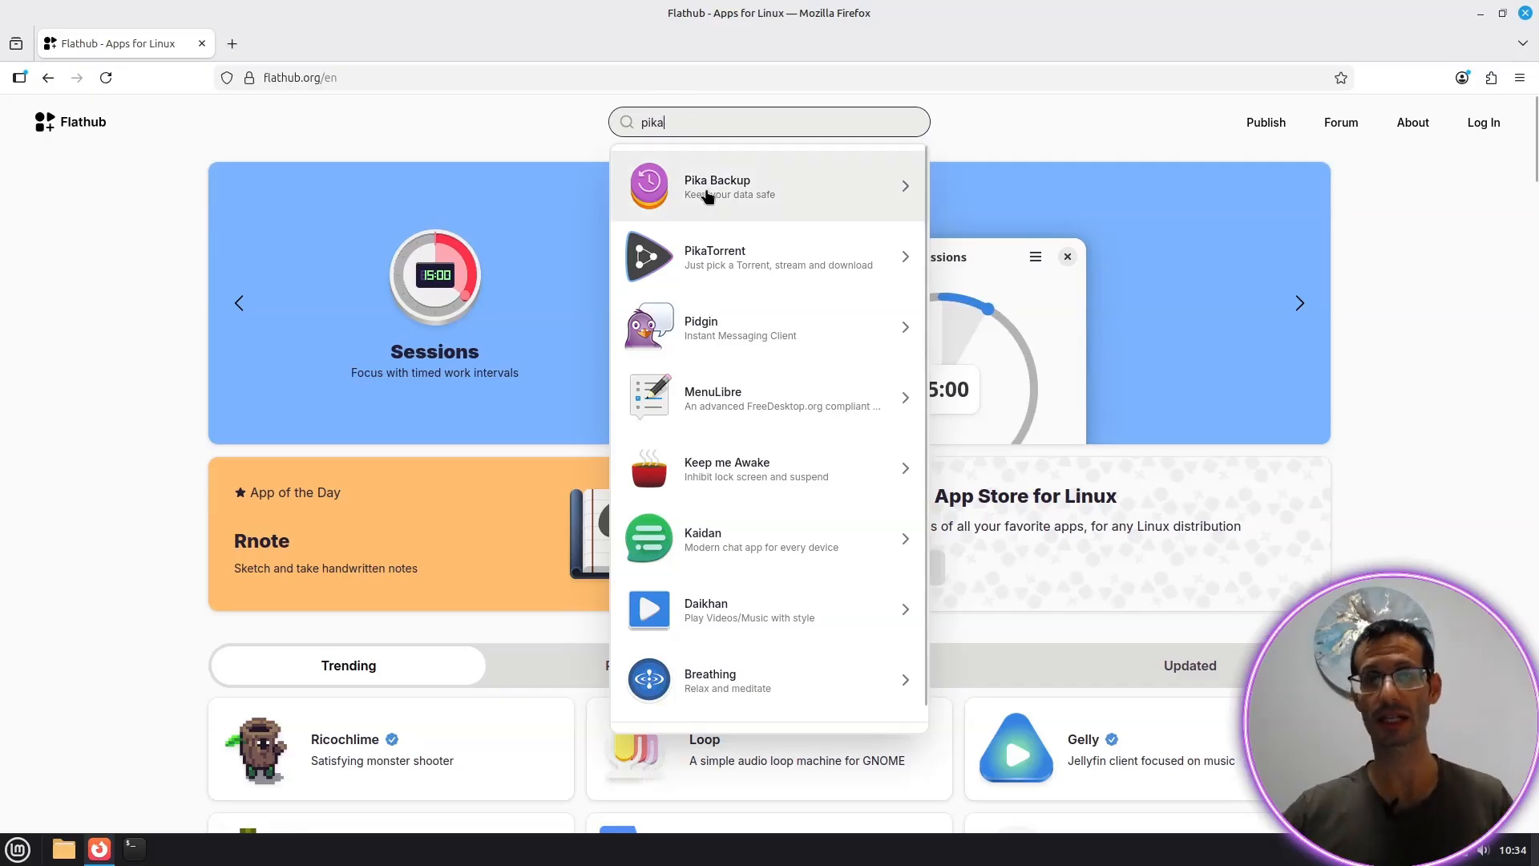
Step: Open Flathub's Pika Backup page and copy its flatpak install command from the Install dropdown
click(720, 192)
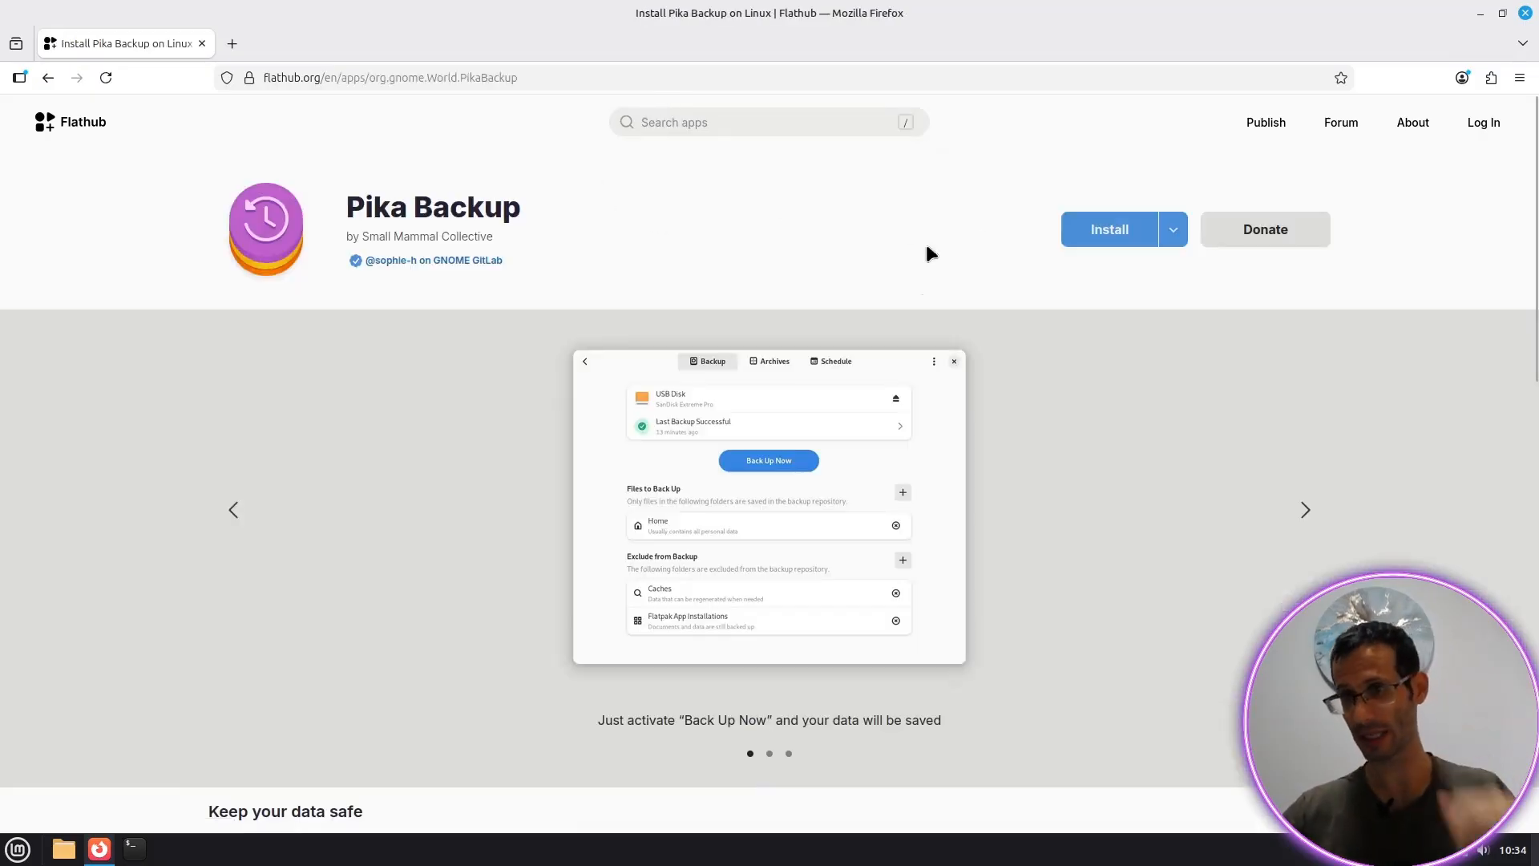
click(1178, 234)
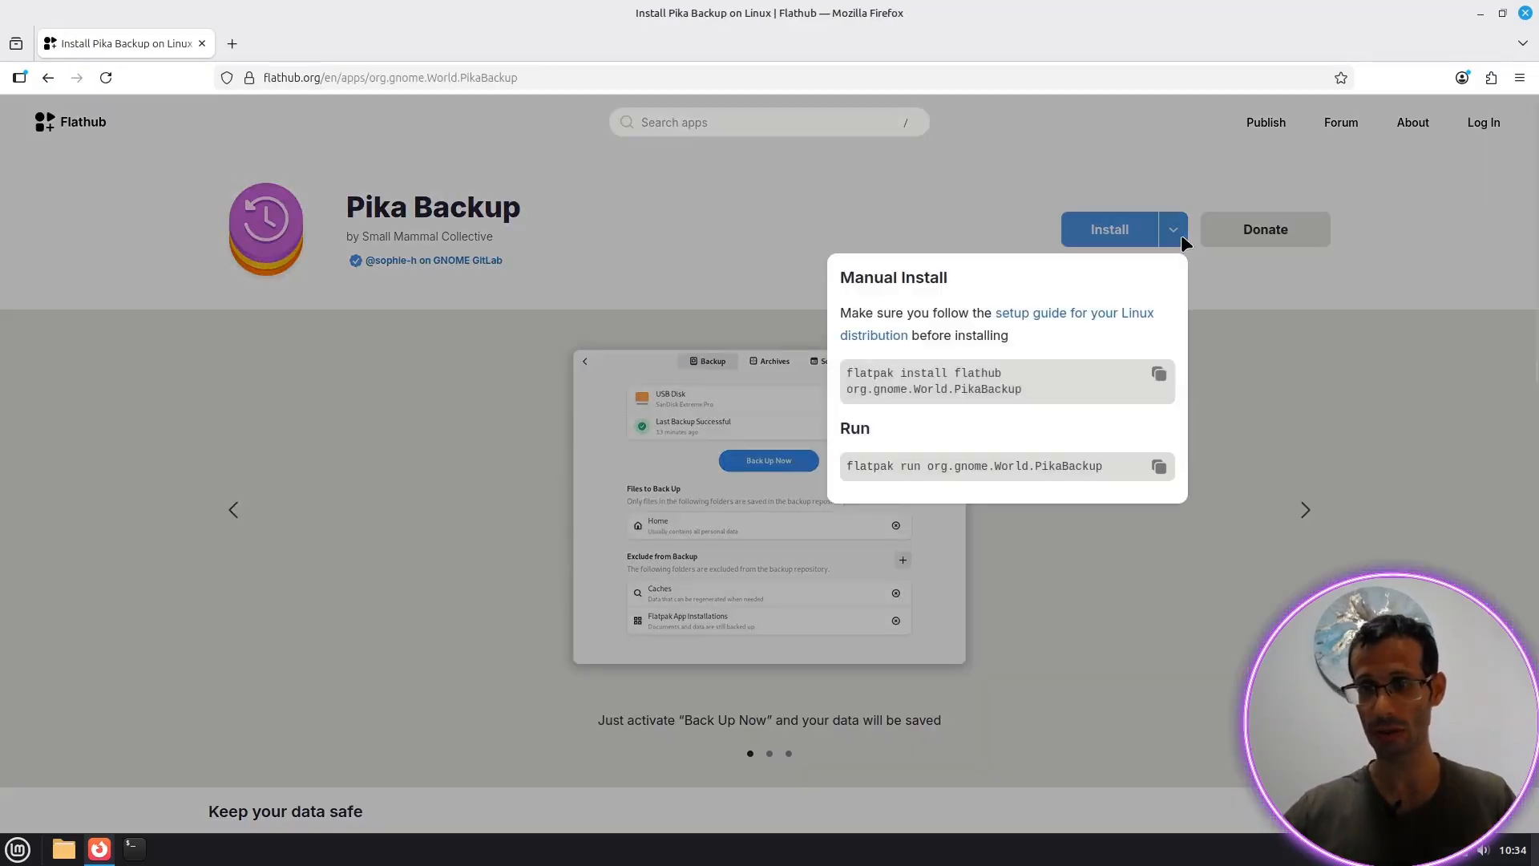
click(1160, 376)
Step: Install Pika Backup in a terminal with the copied flatpak command, answering y to both prompts, then show the desktop
key(ctrl+alt+t)
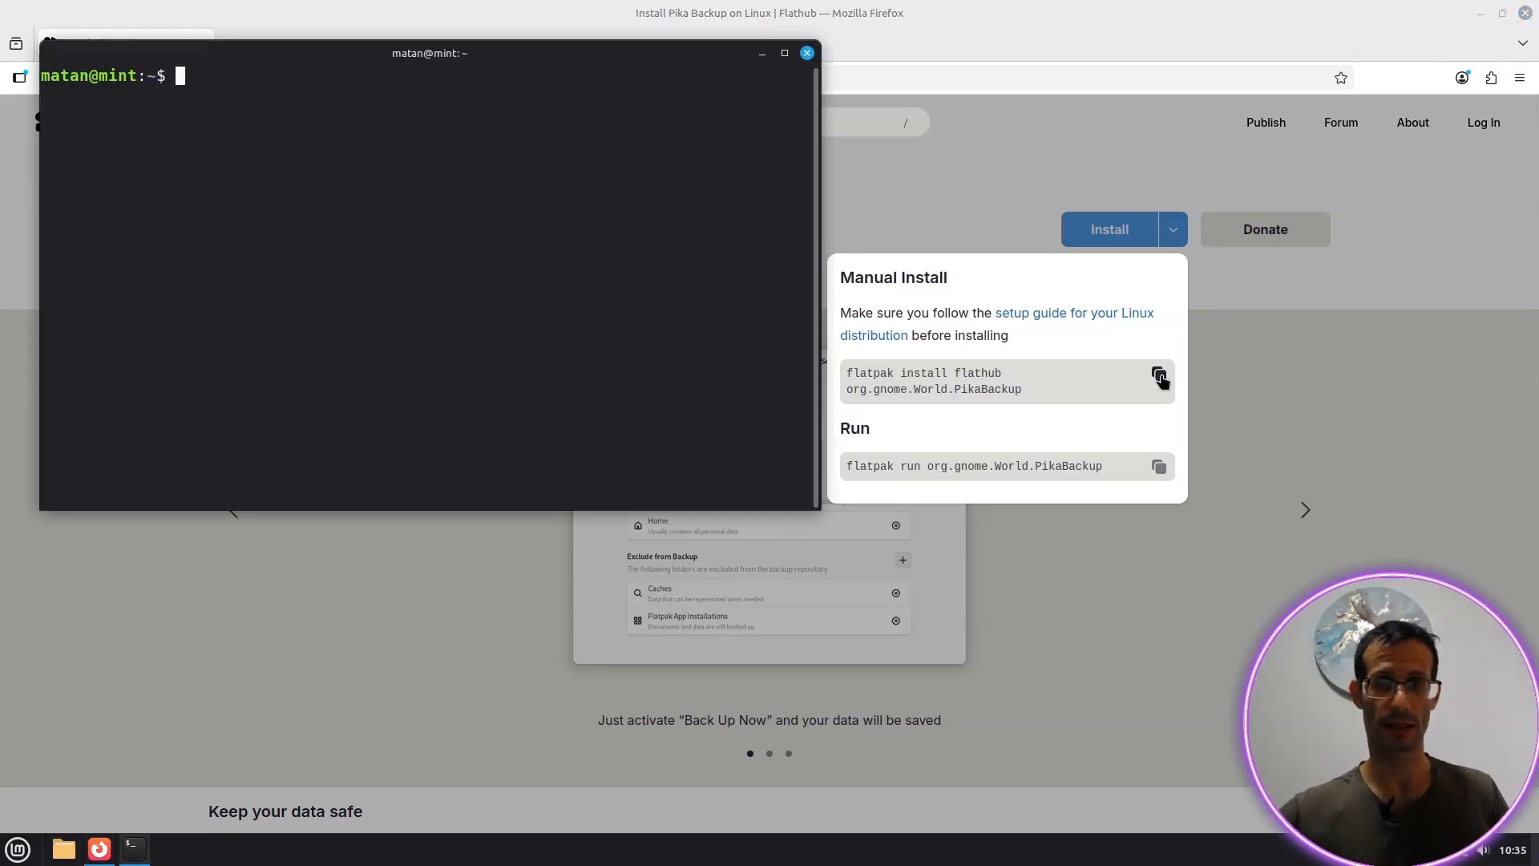
key(ctrl+shift+v)
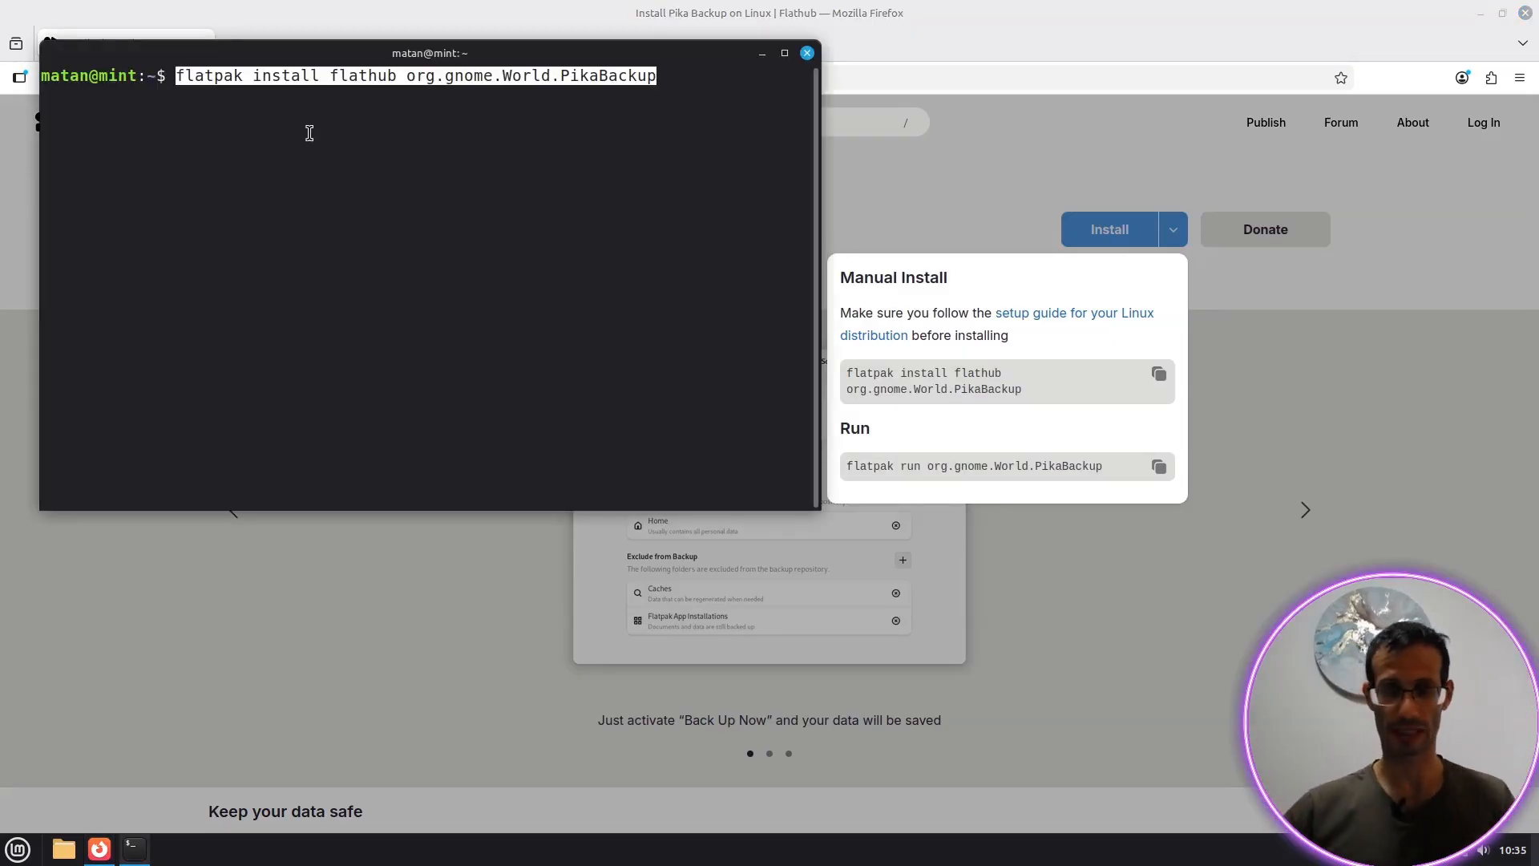
key(Return)
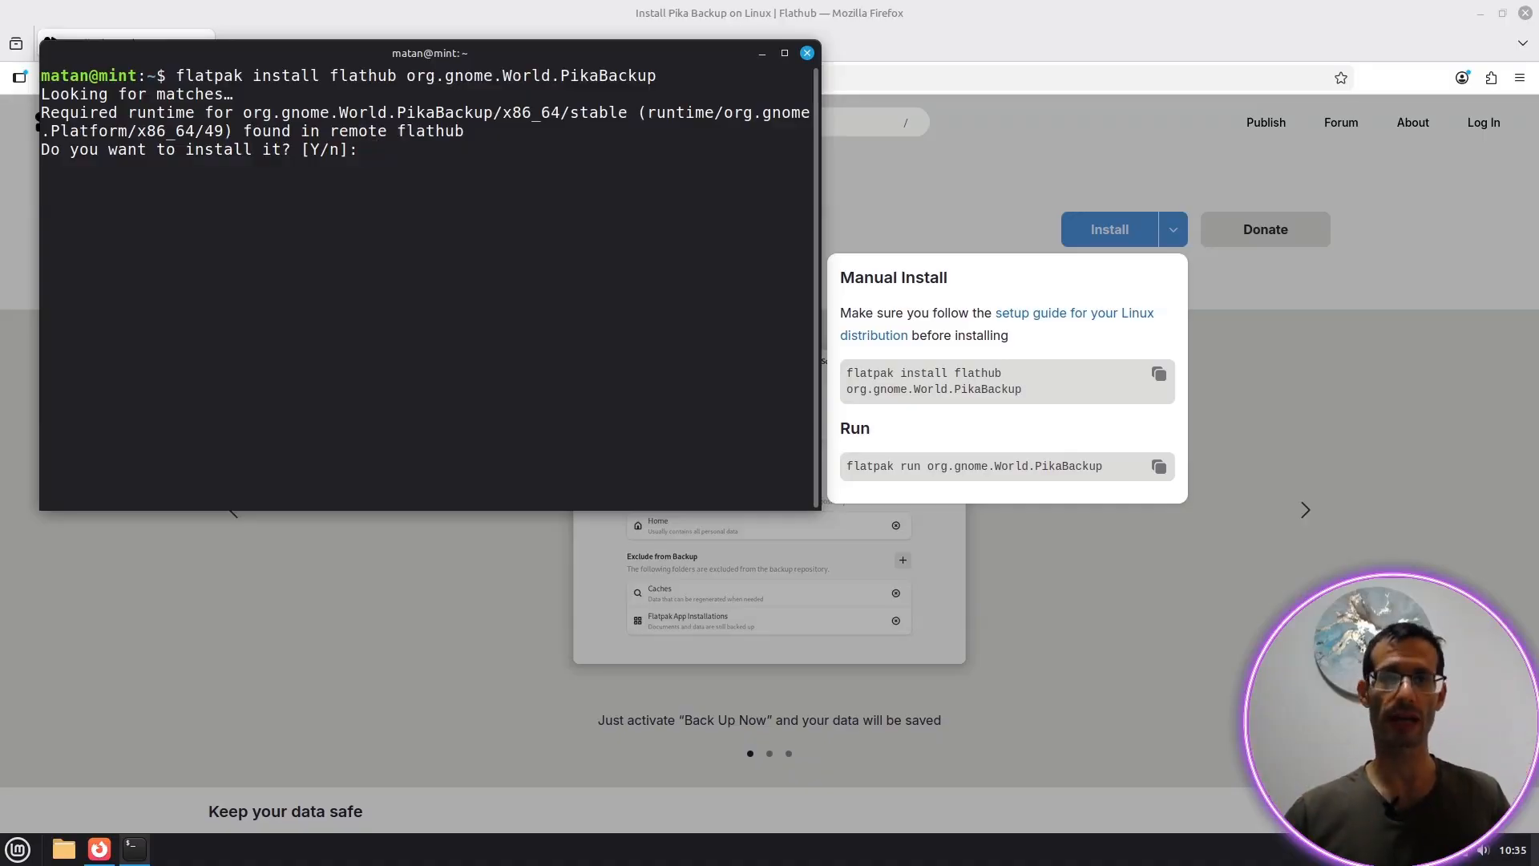
text(y)
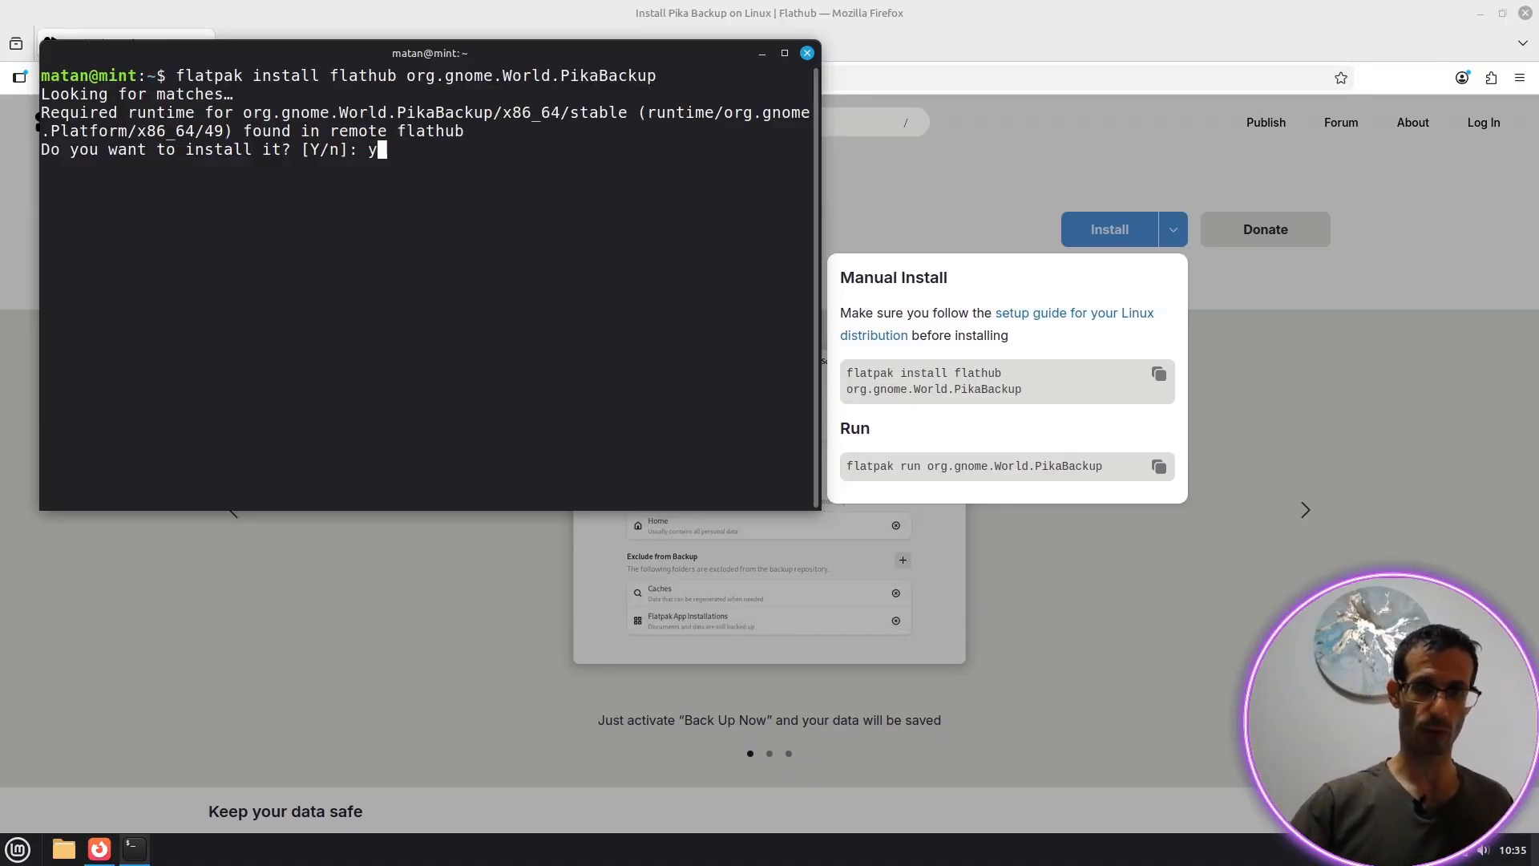
key(Return)
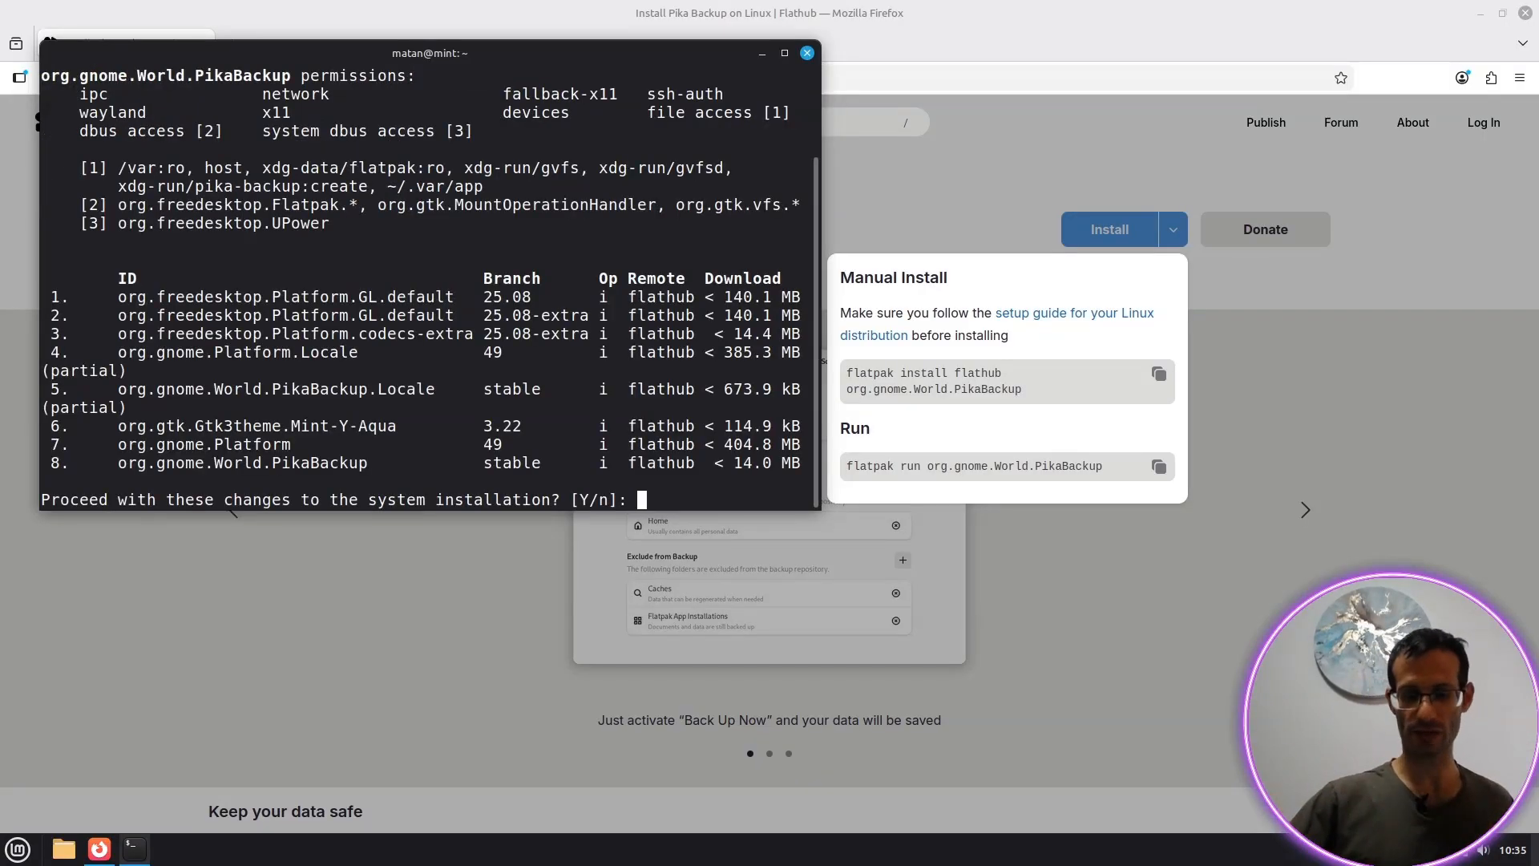
text(y)
key(Return)
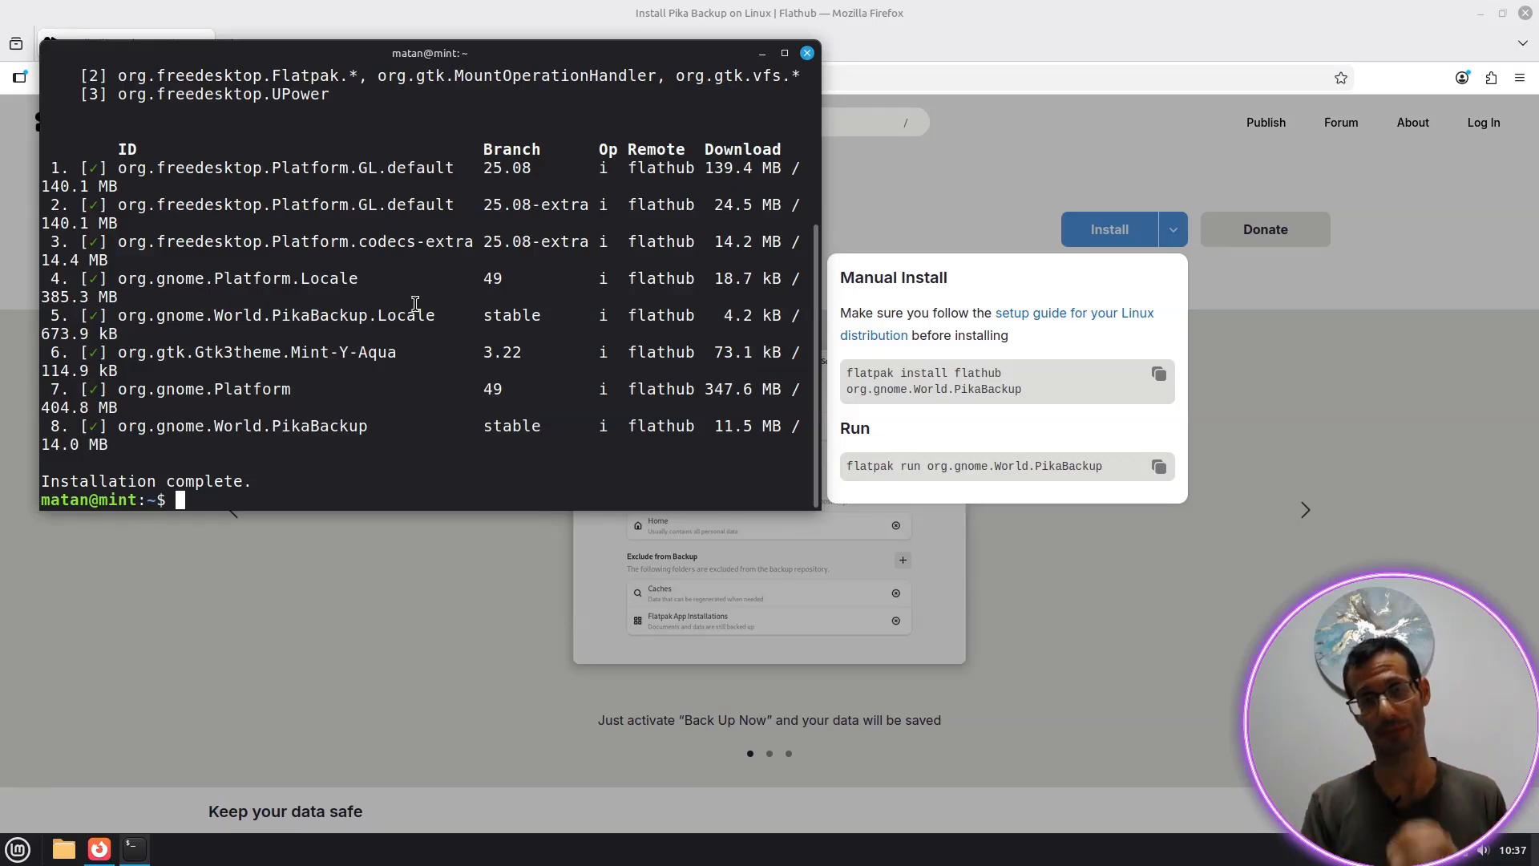
key(super+d)
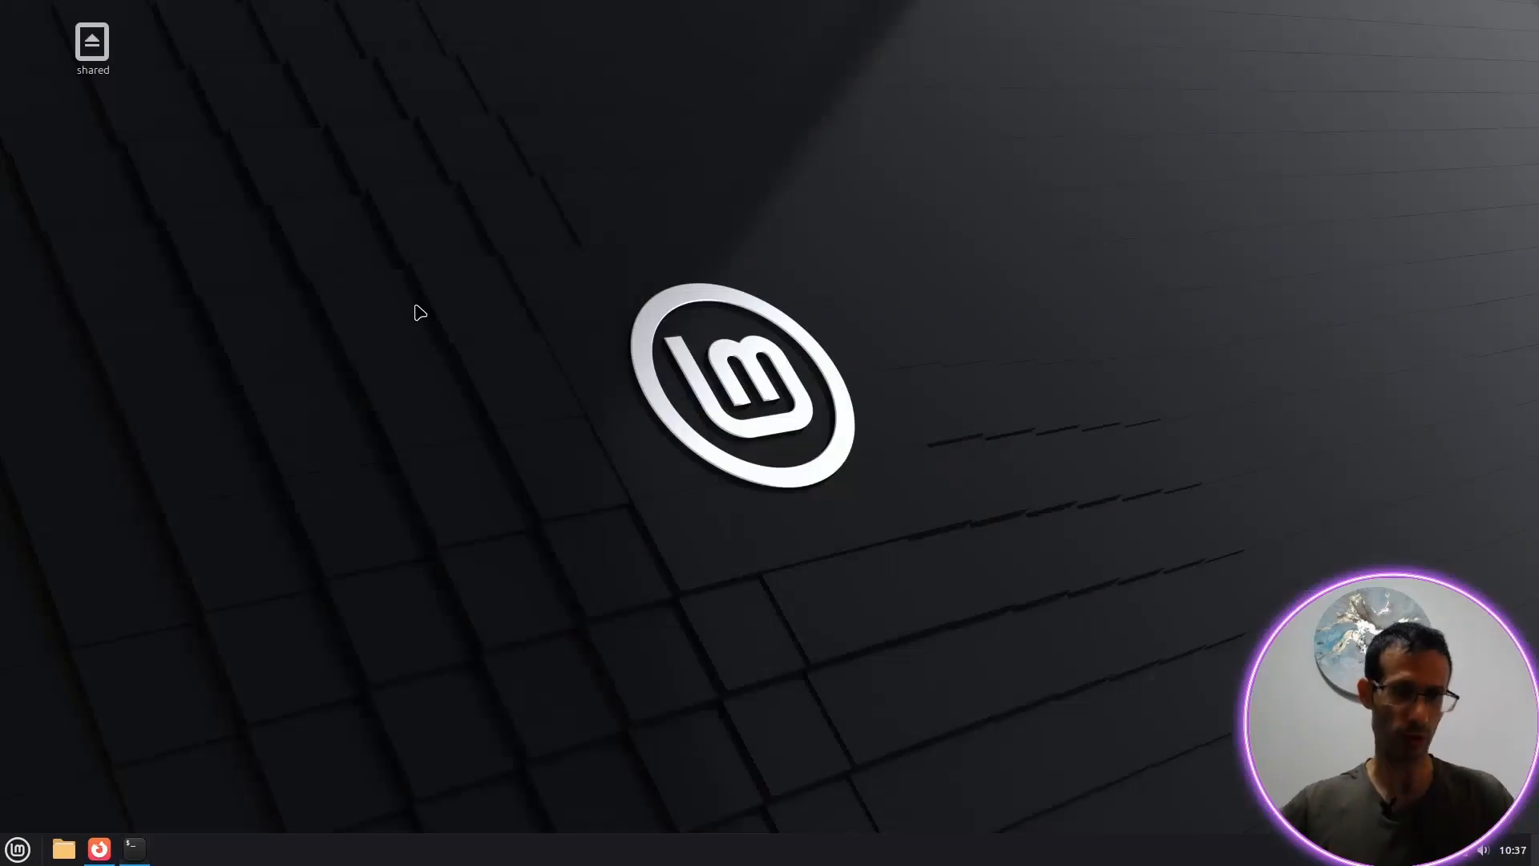
Step: Launch Passwords and Keys by searching 'keys' and bring up its + new-item menu
key(super)
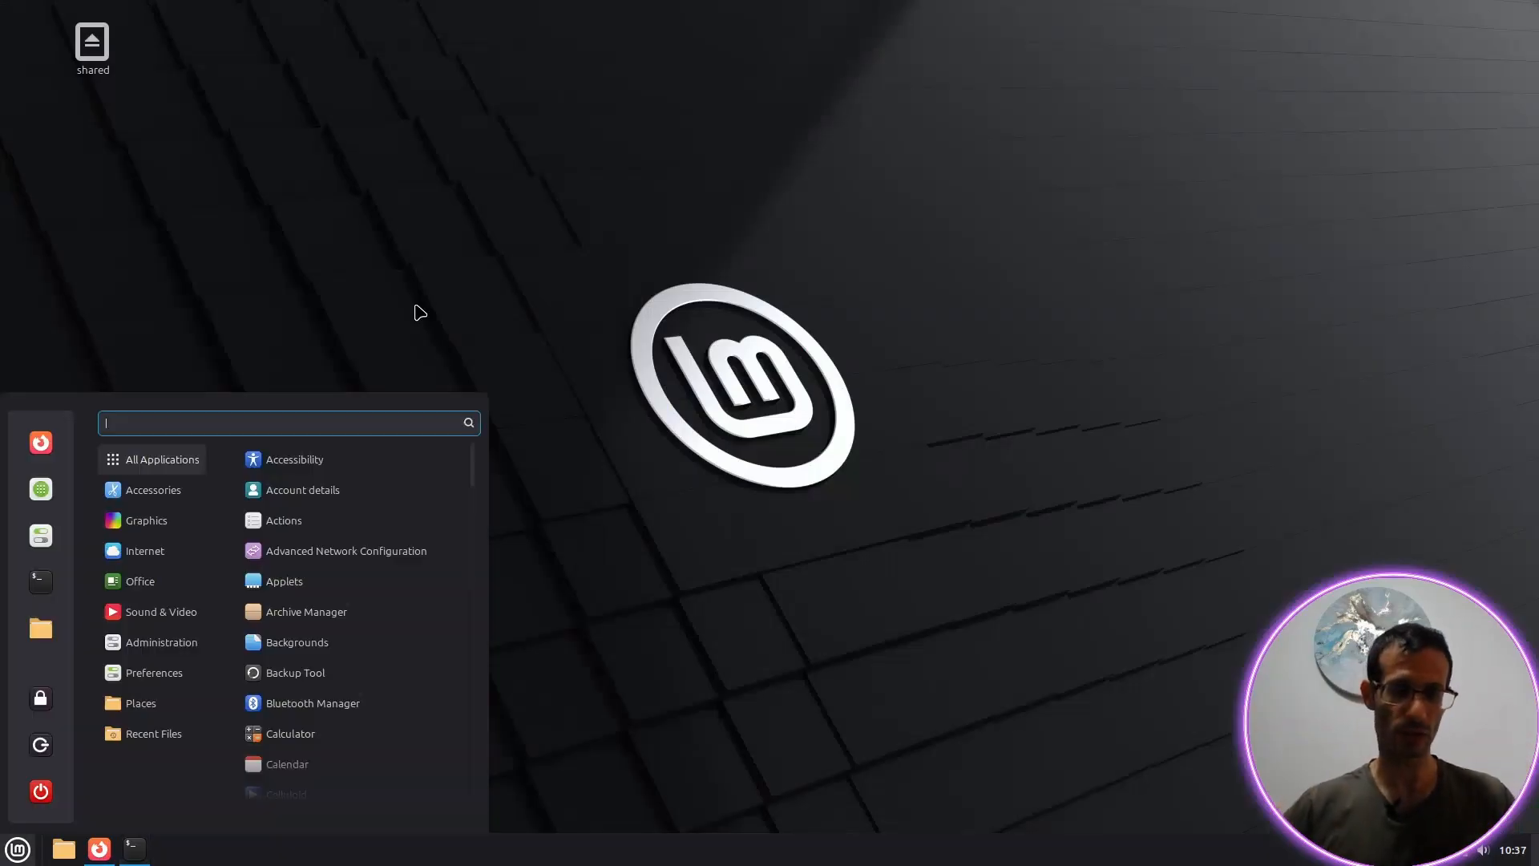
text(keys)
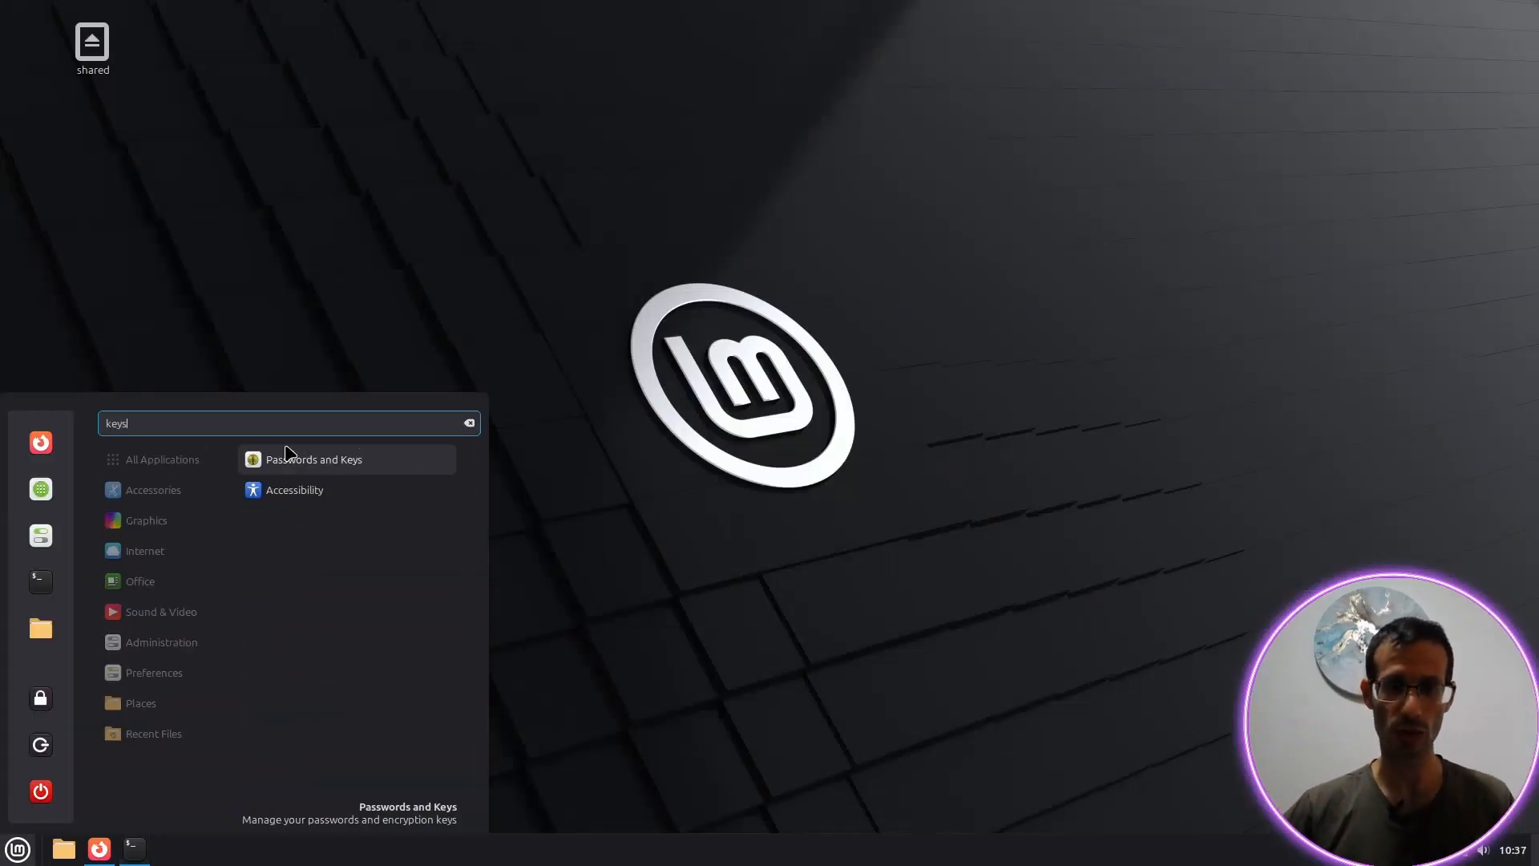
click(344, 462)
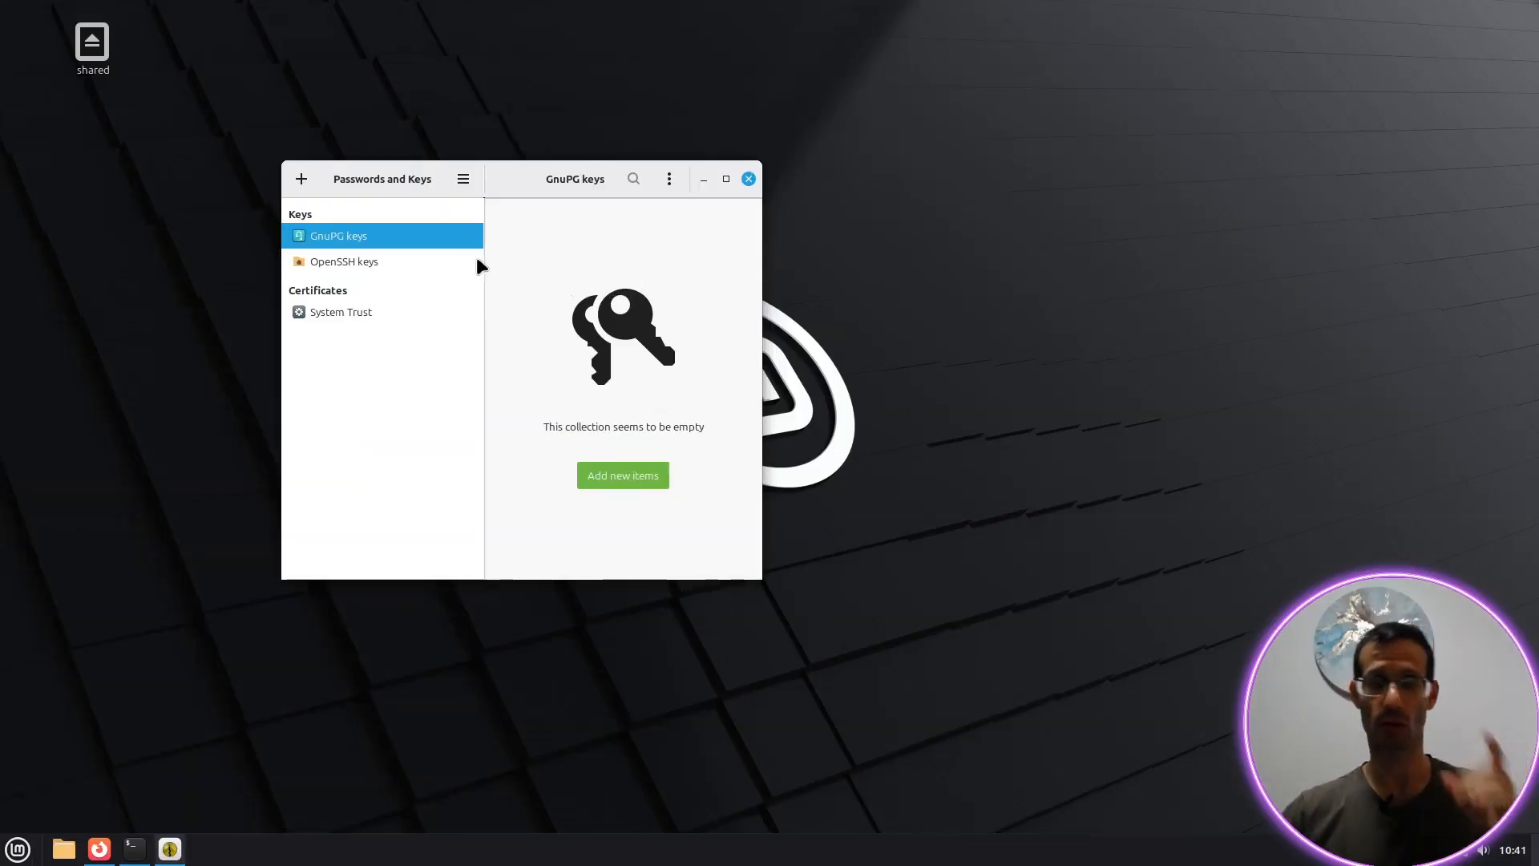
click(300, 182)
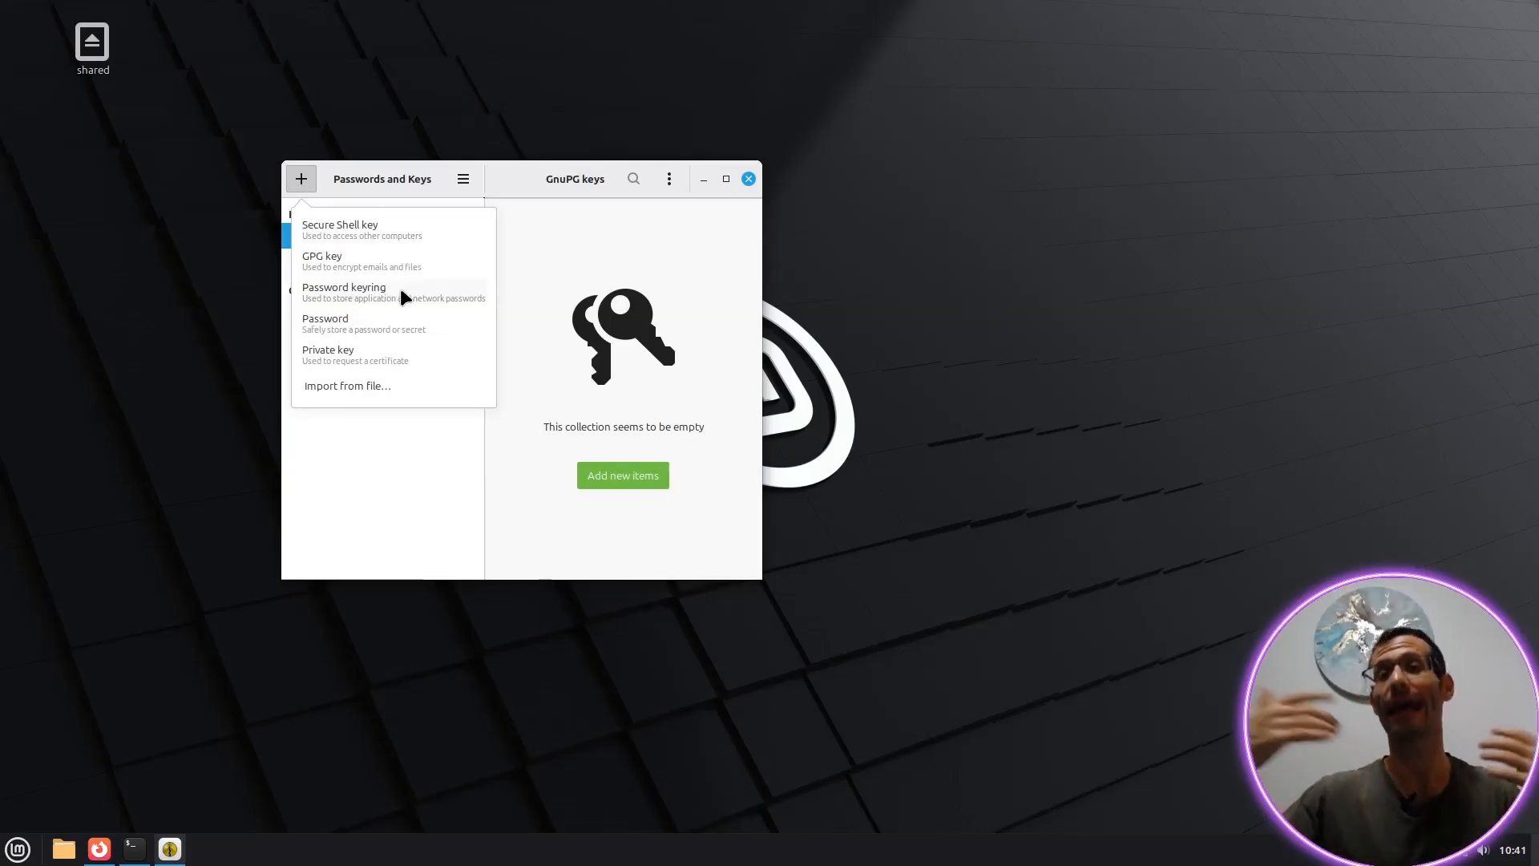
click(593, 327)
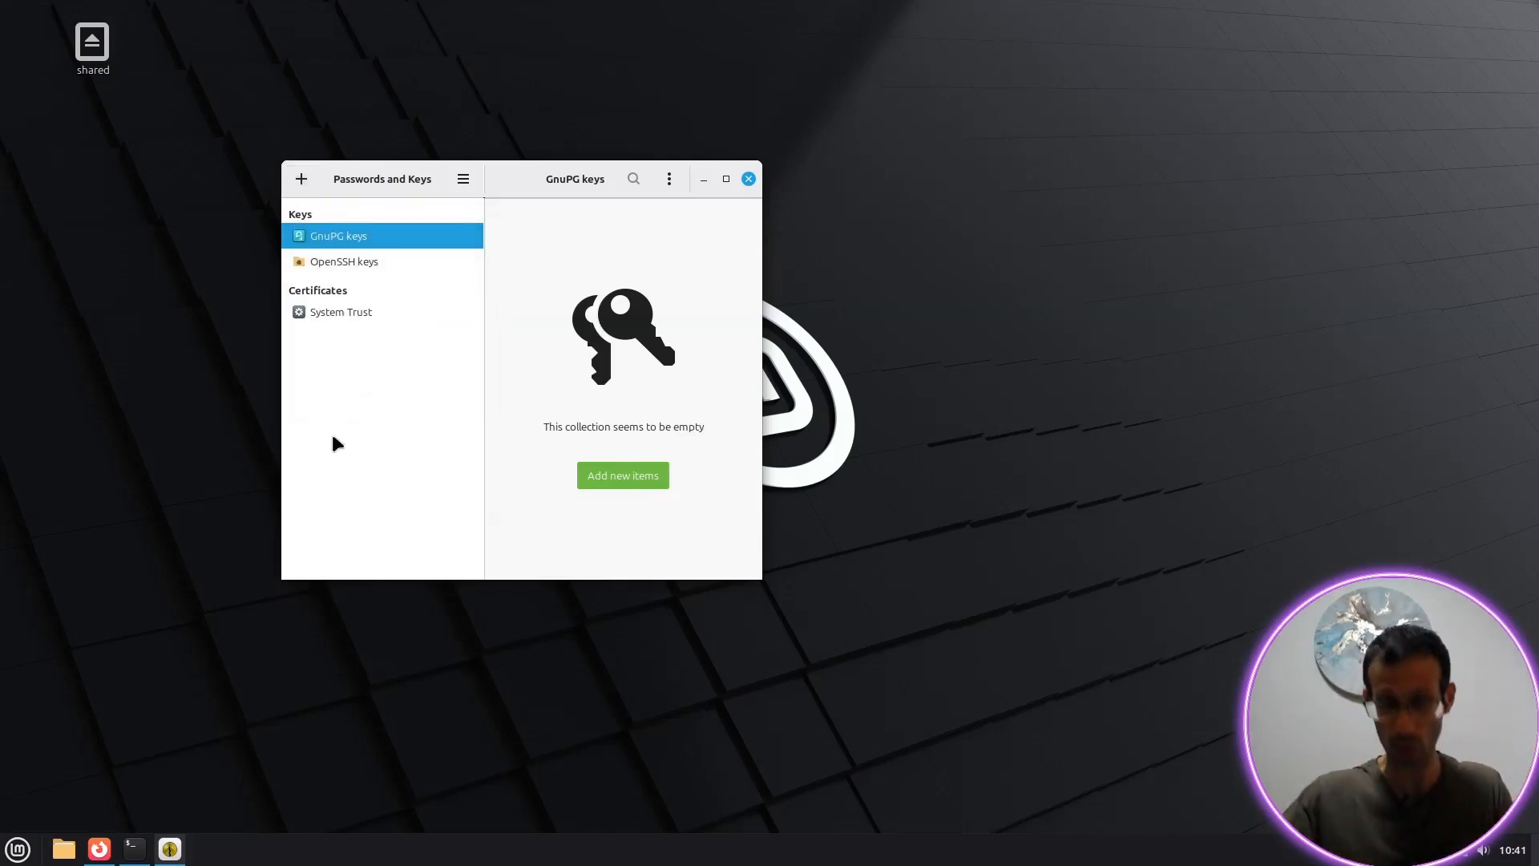
click(301, 180)
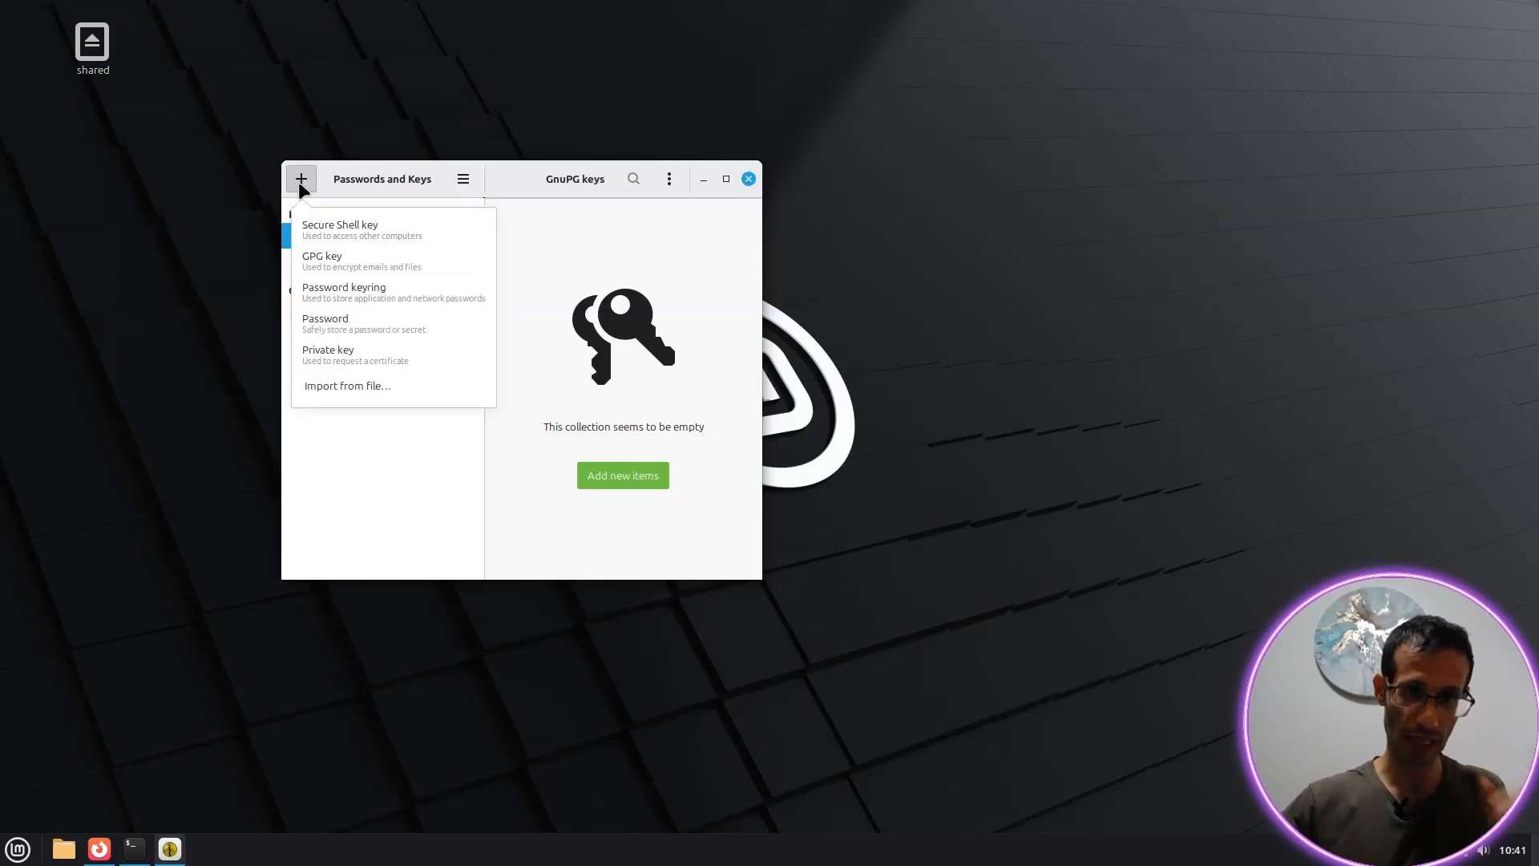
Step: Create a password keyring named kr-1 with a password, then close Passwords and Keys
click(371, 298)
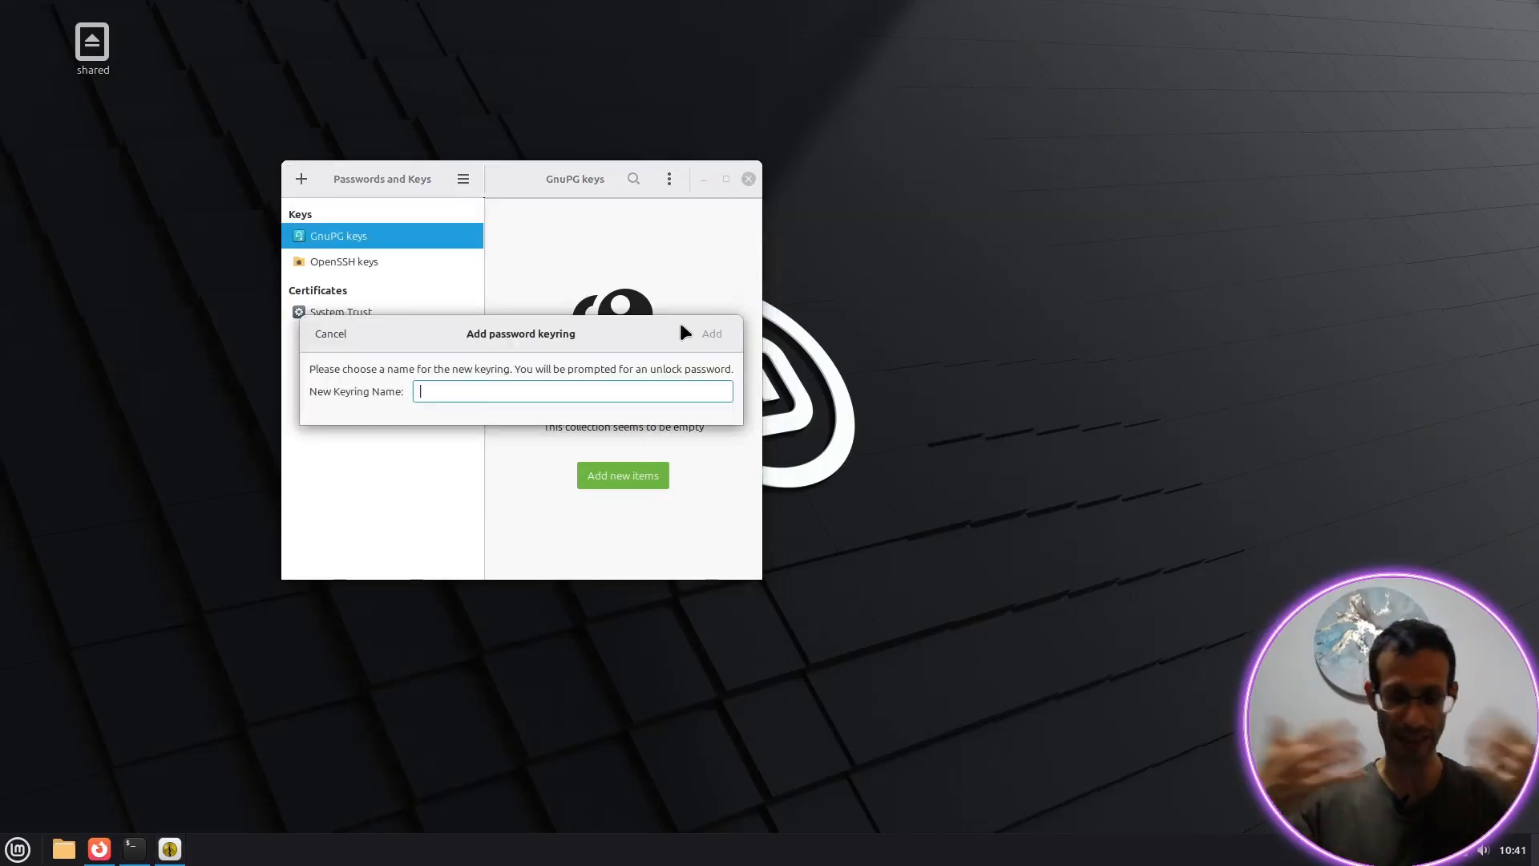
text(kr-1)
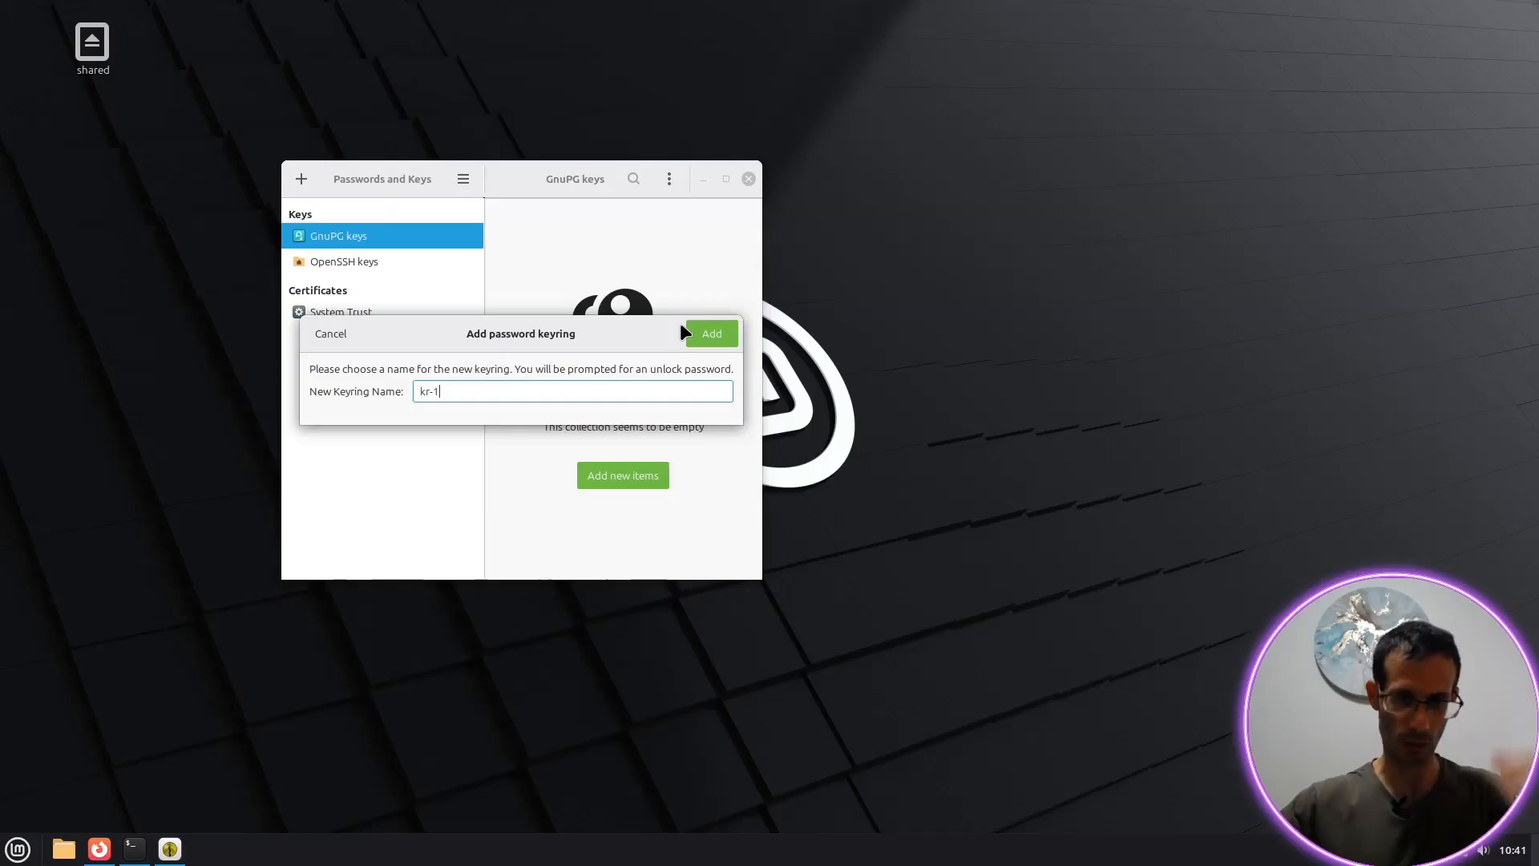
key(Return)
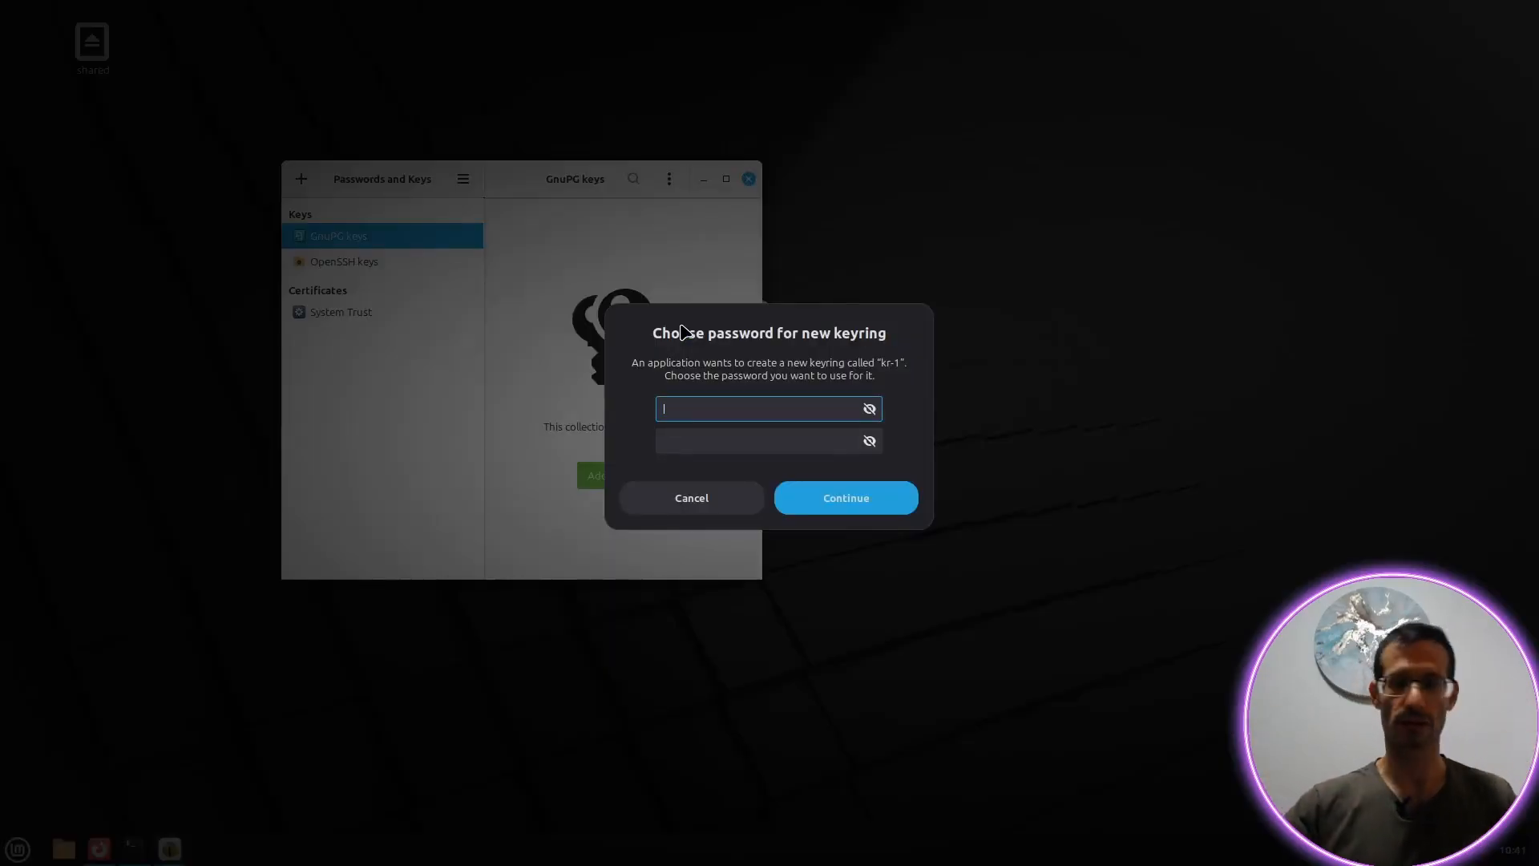
key(Return)
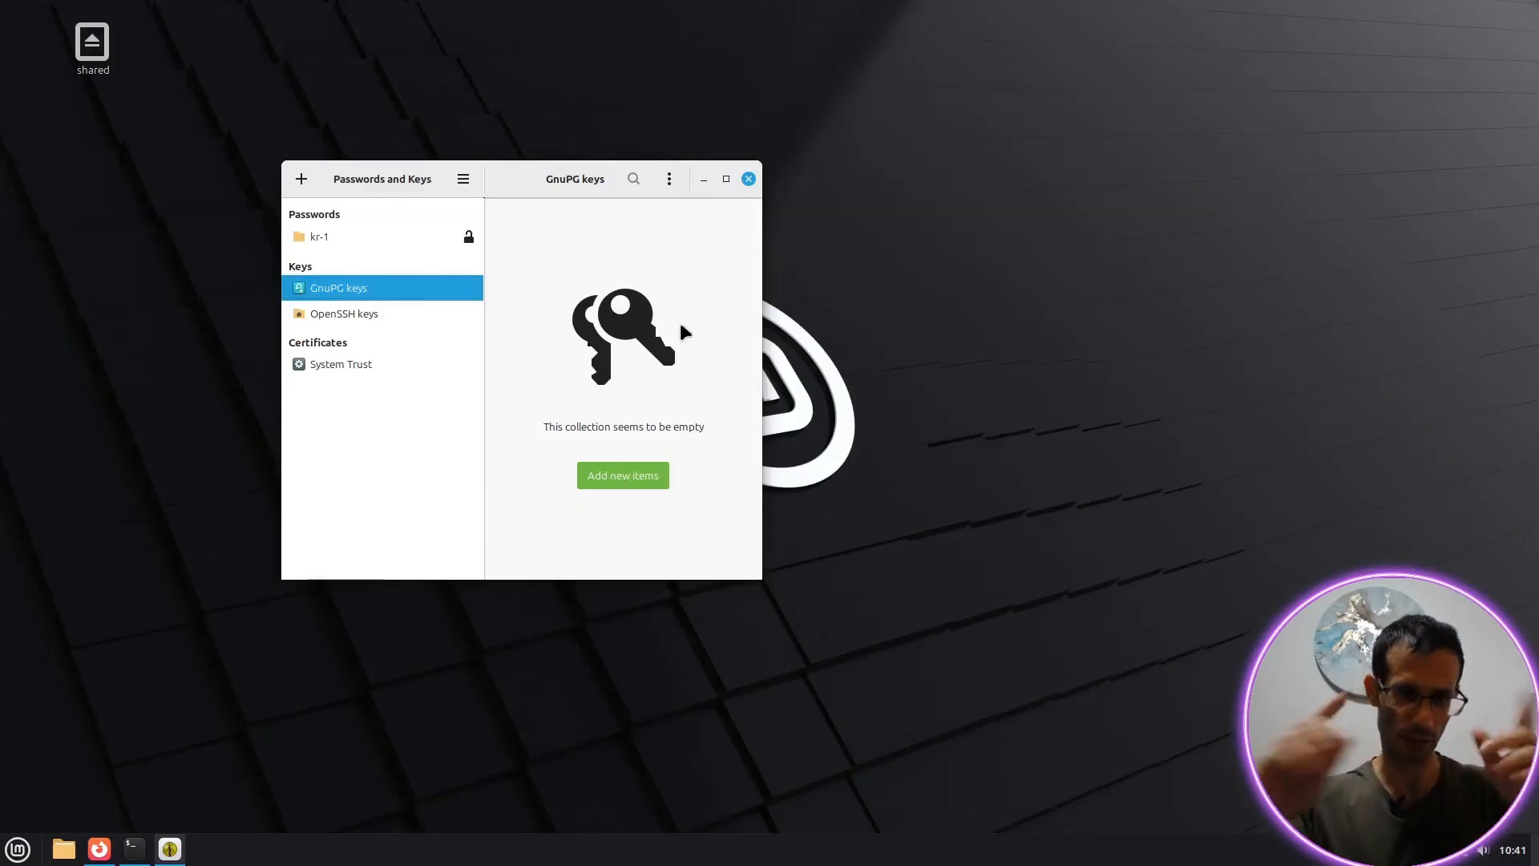
click(336, 241)
right_click(338, 242)
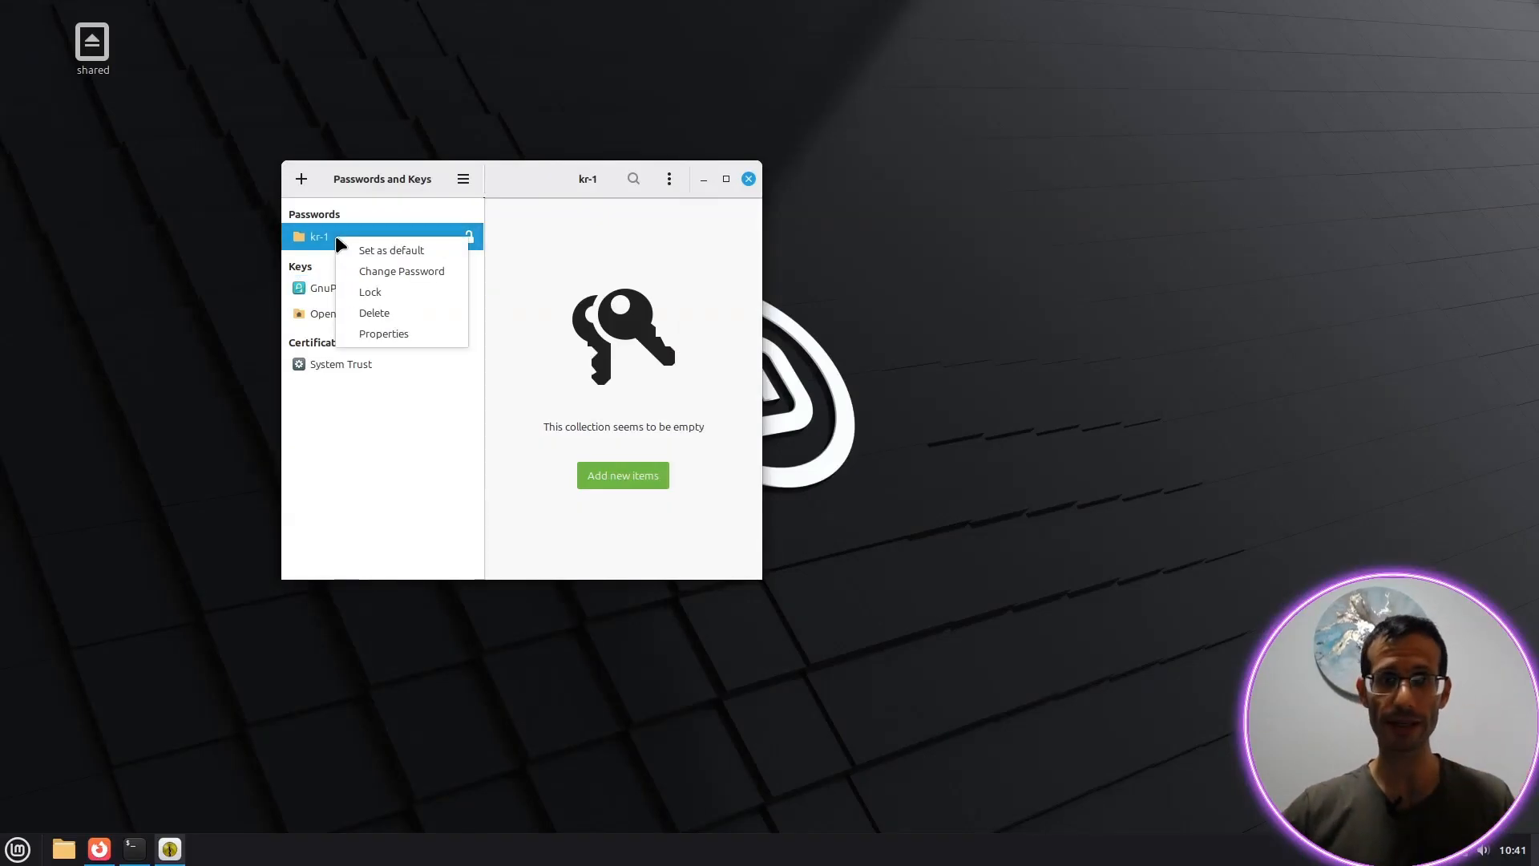
click(426, 251)
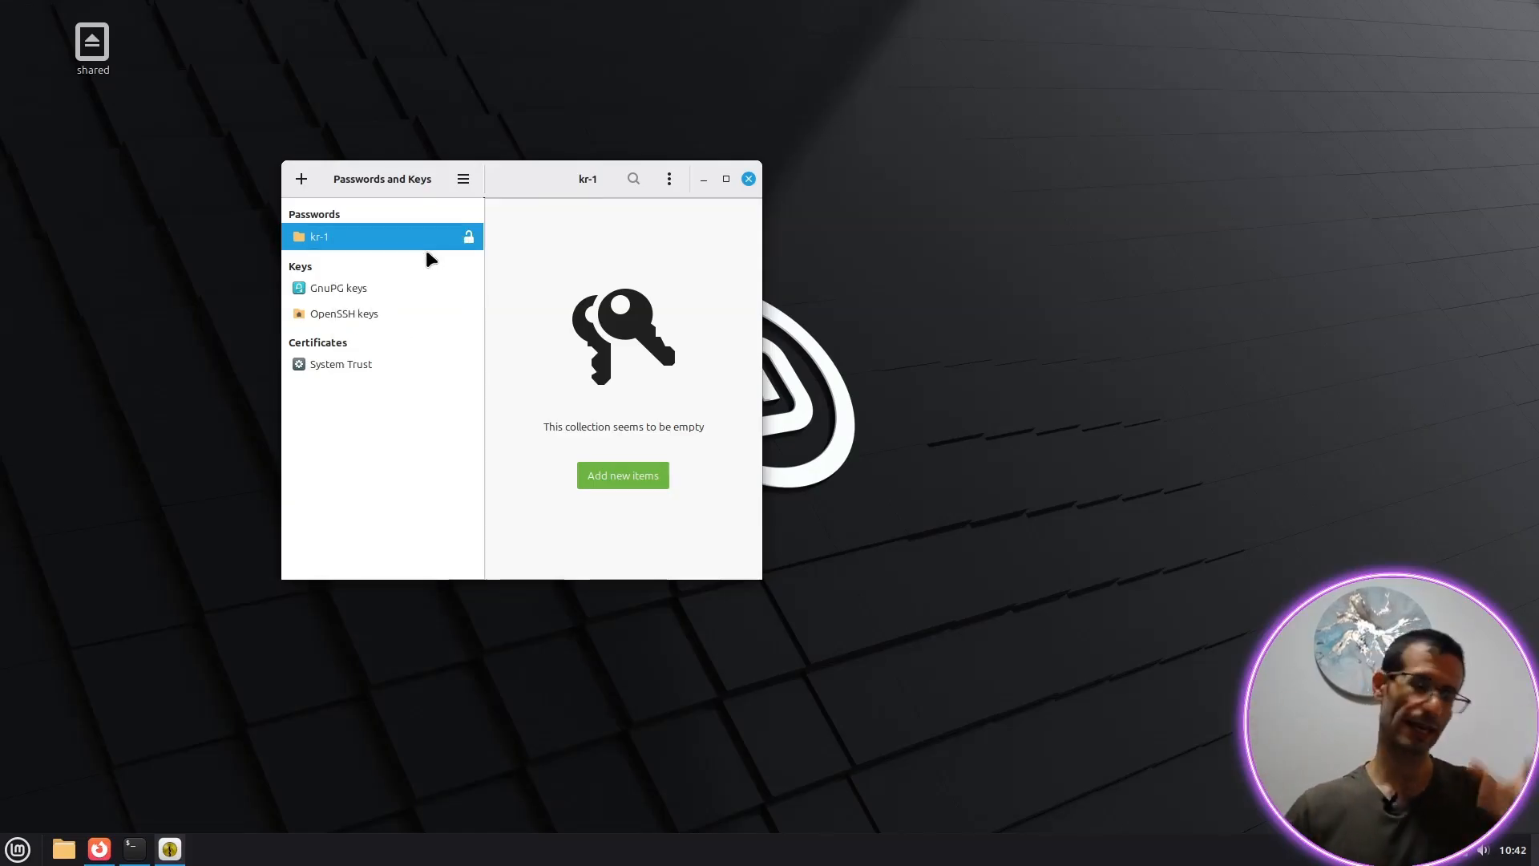
click(749, 179)
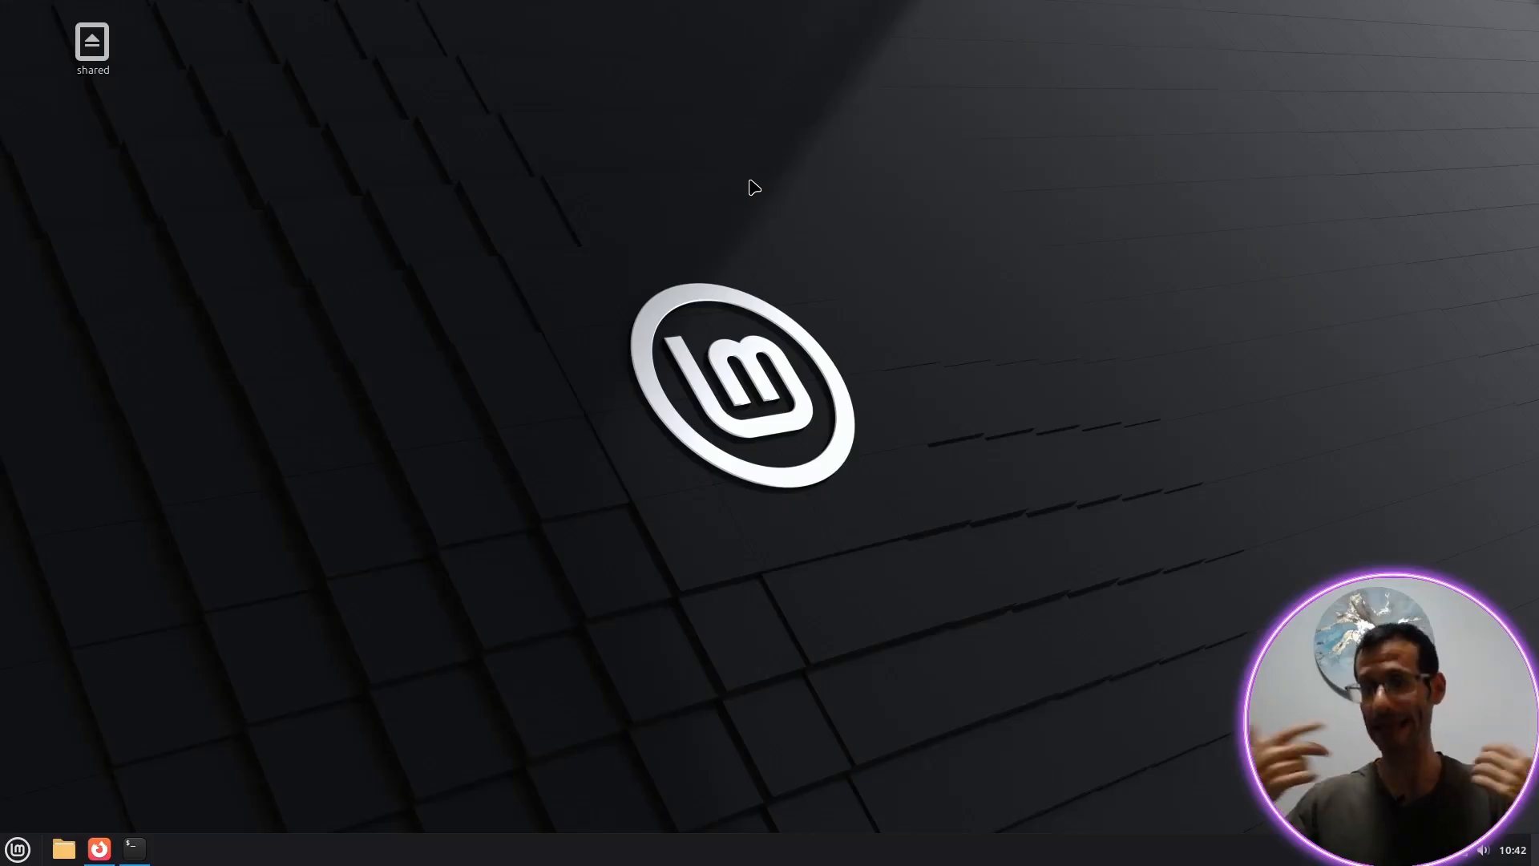
Step: Restart the computer with the reboot command in the terminal
click(133, 848)
text(reboot)
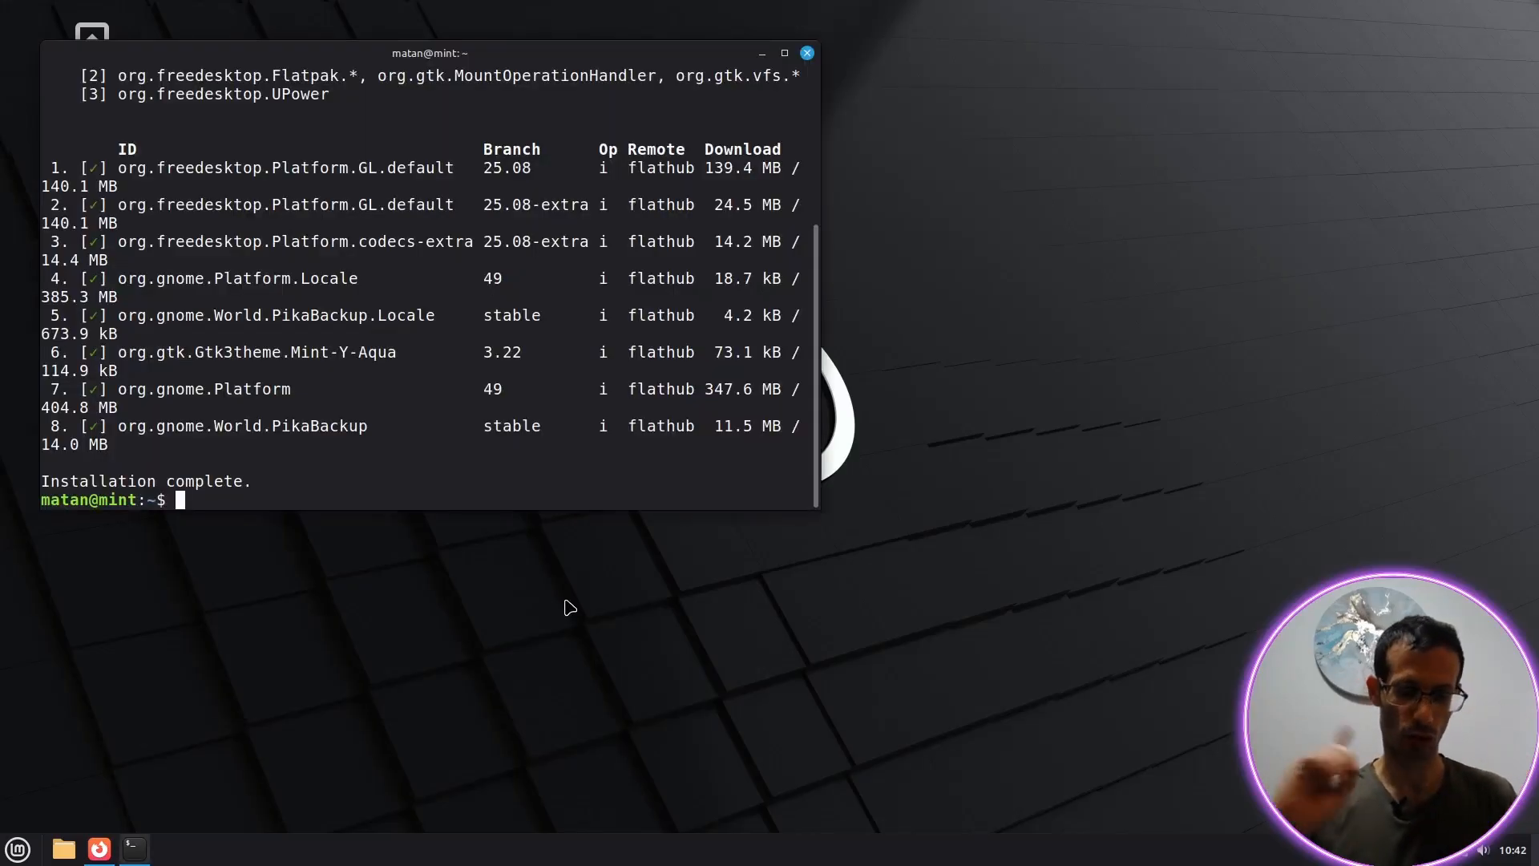
key(Return)
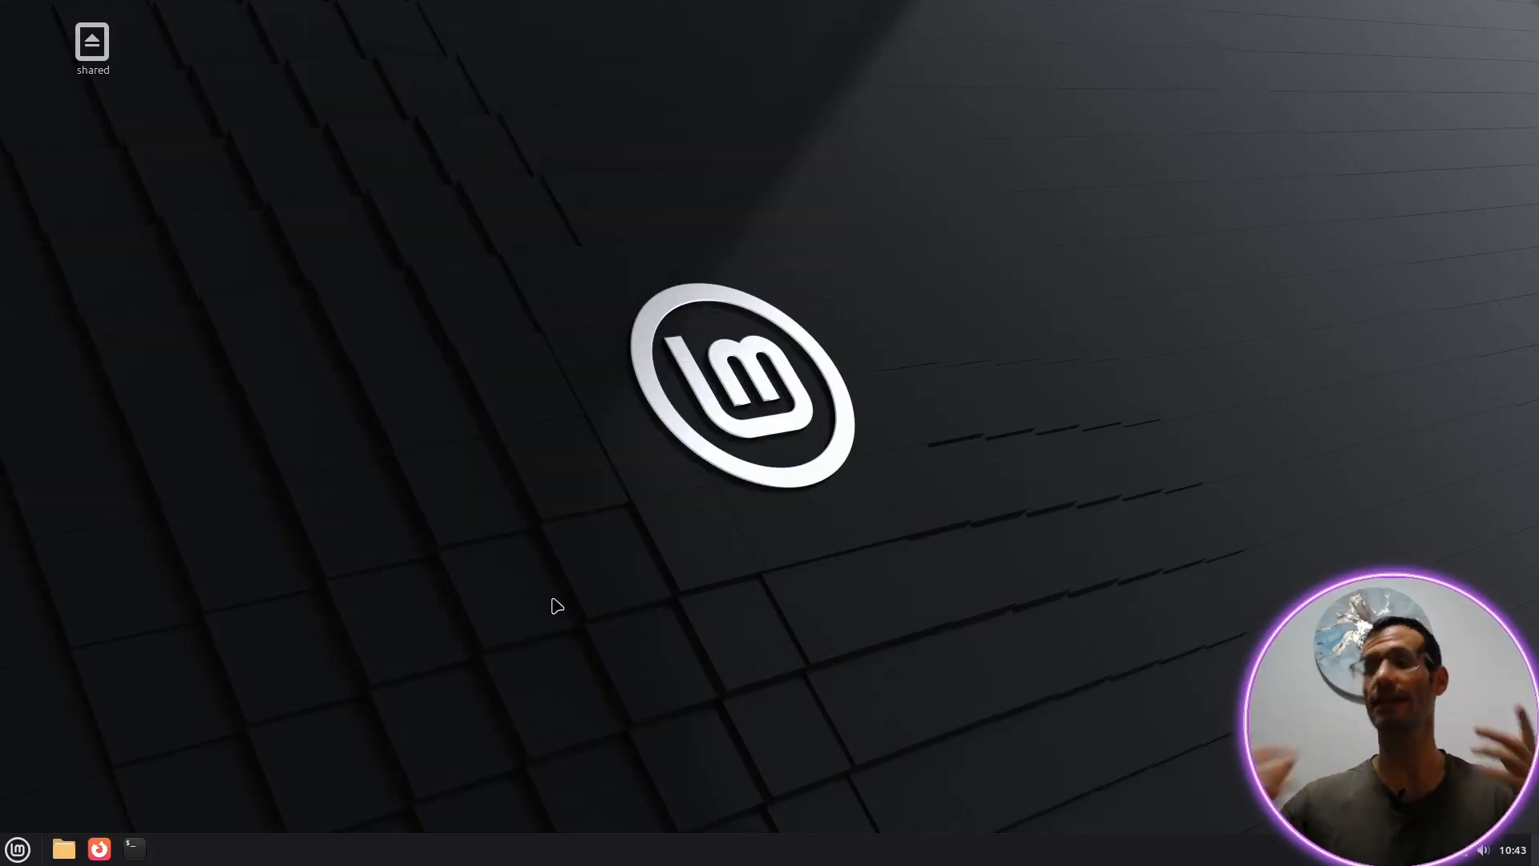
Step: Launch Pika Backup by searching 'pika' and close the empty 250 GB Volume file window
key(super)
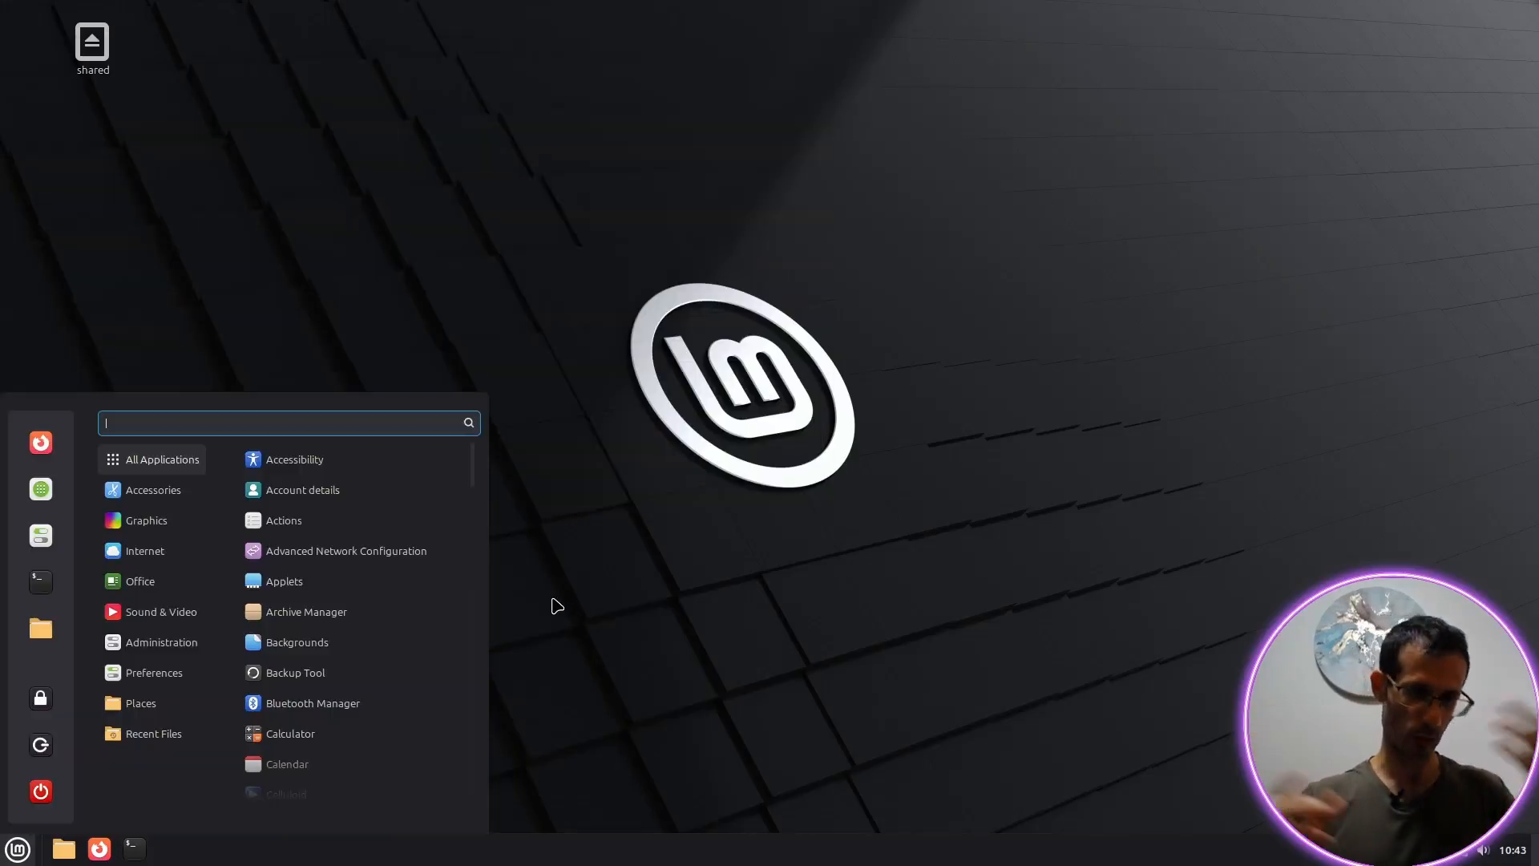
text(pika)
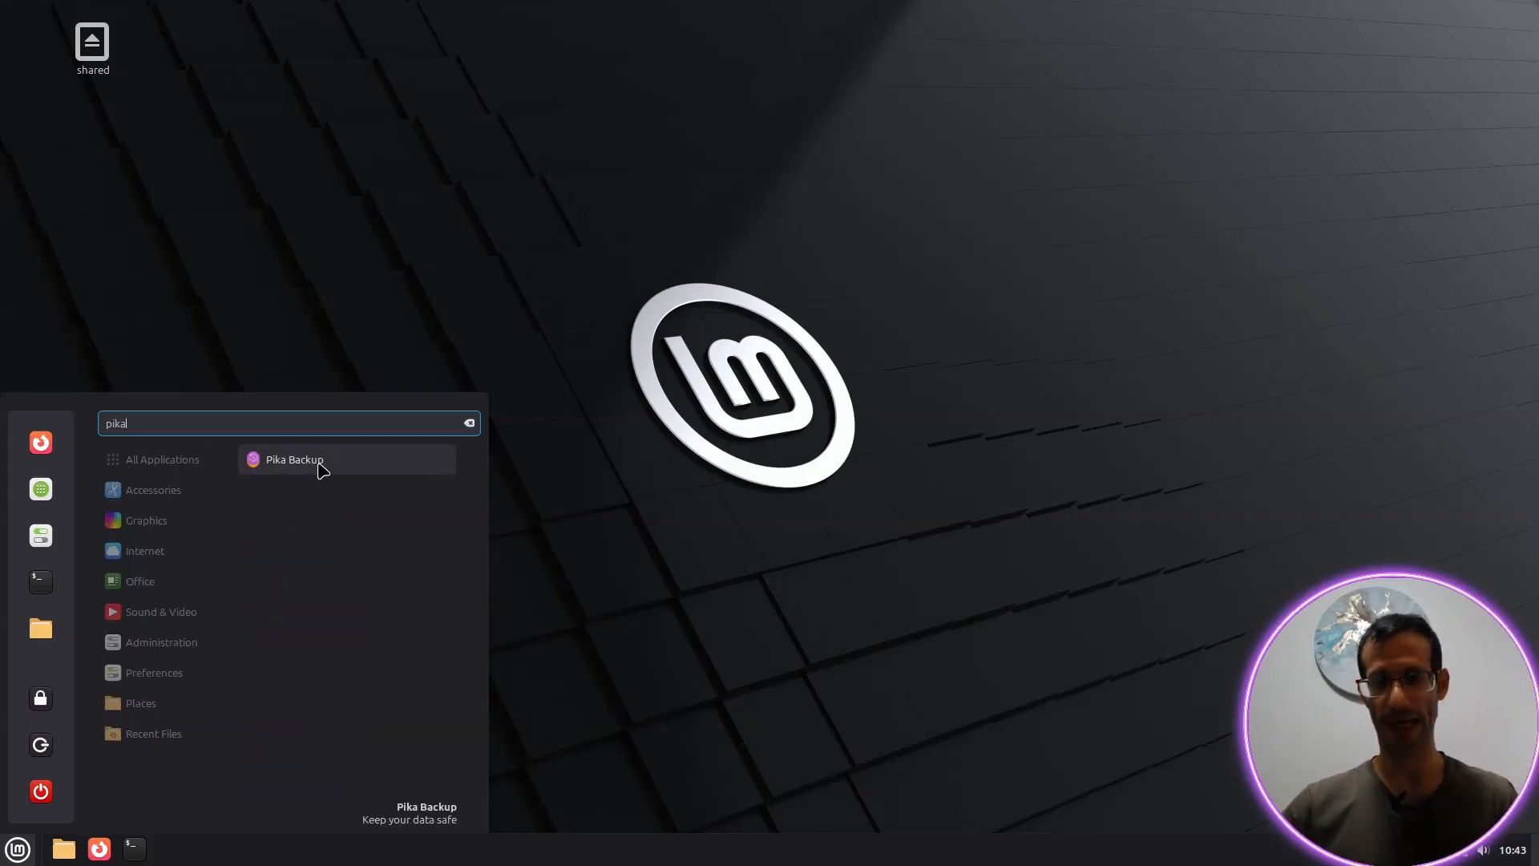
click(321, 469)
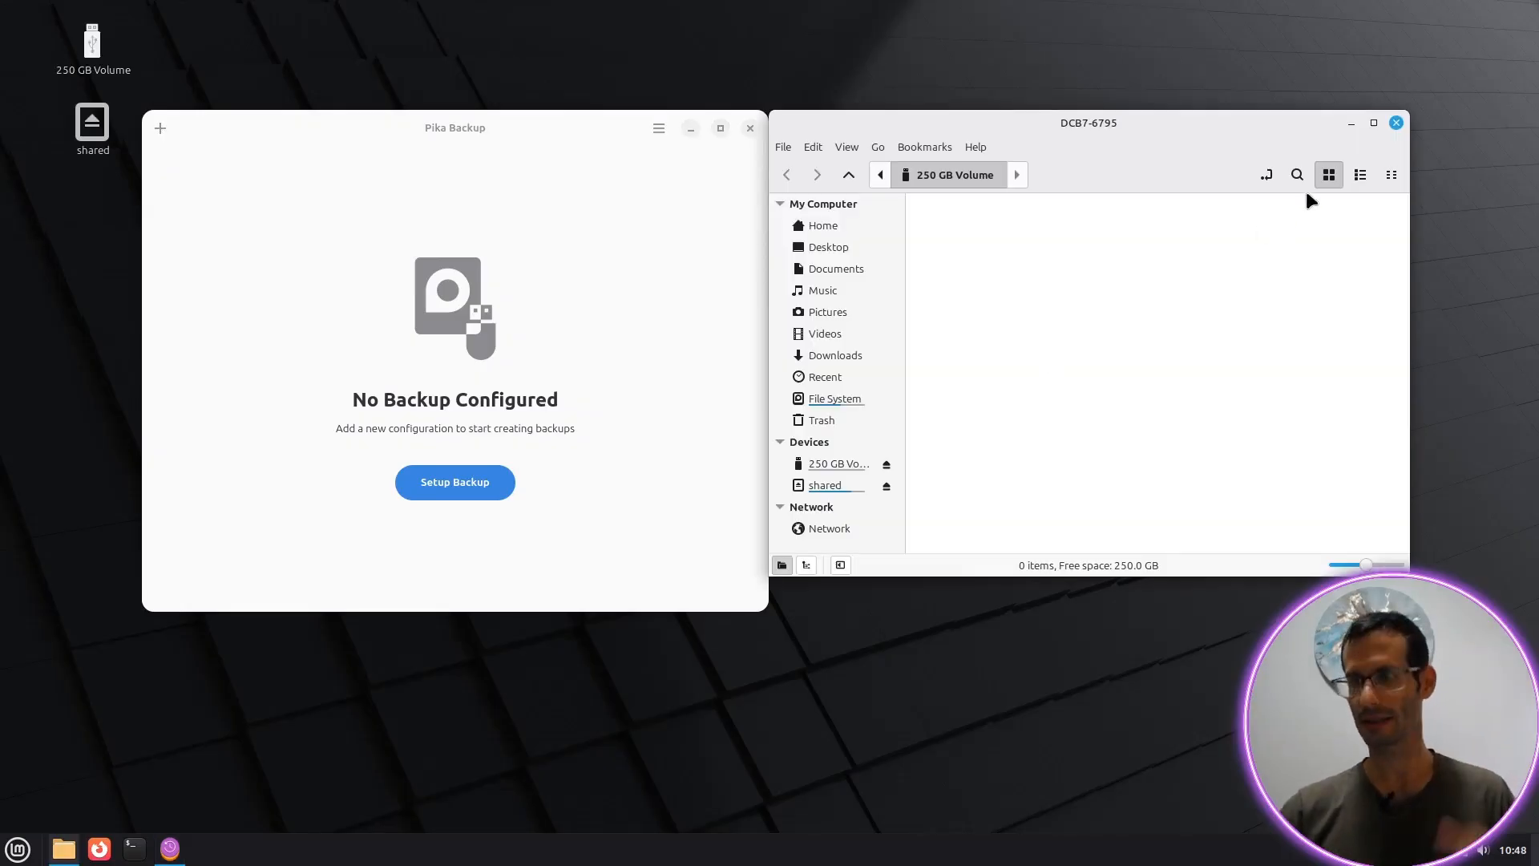
click(1396, 125)
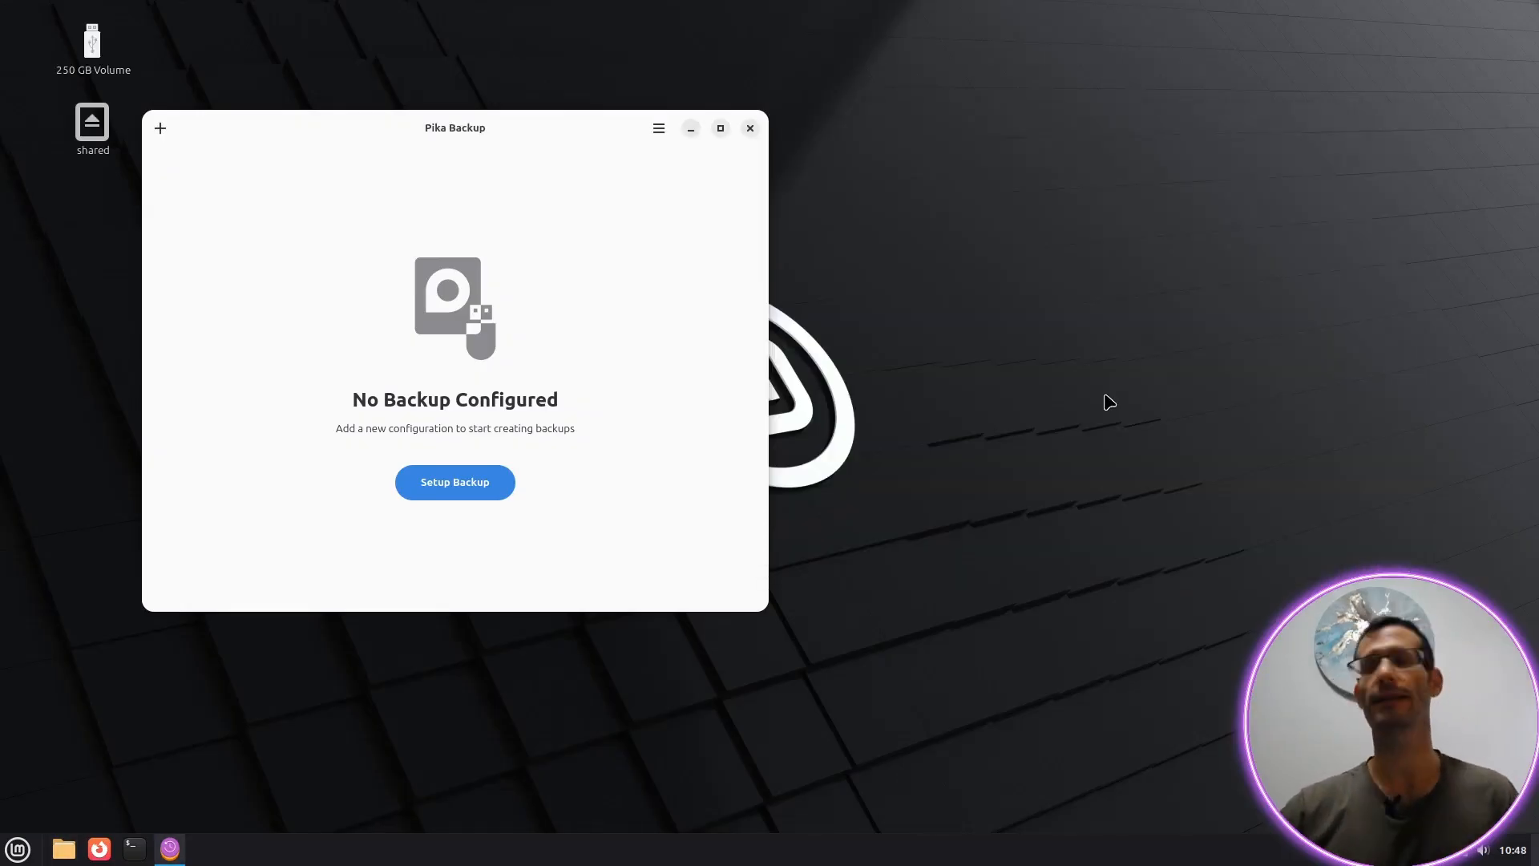
click(497, 491)
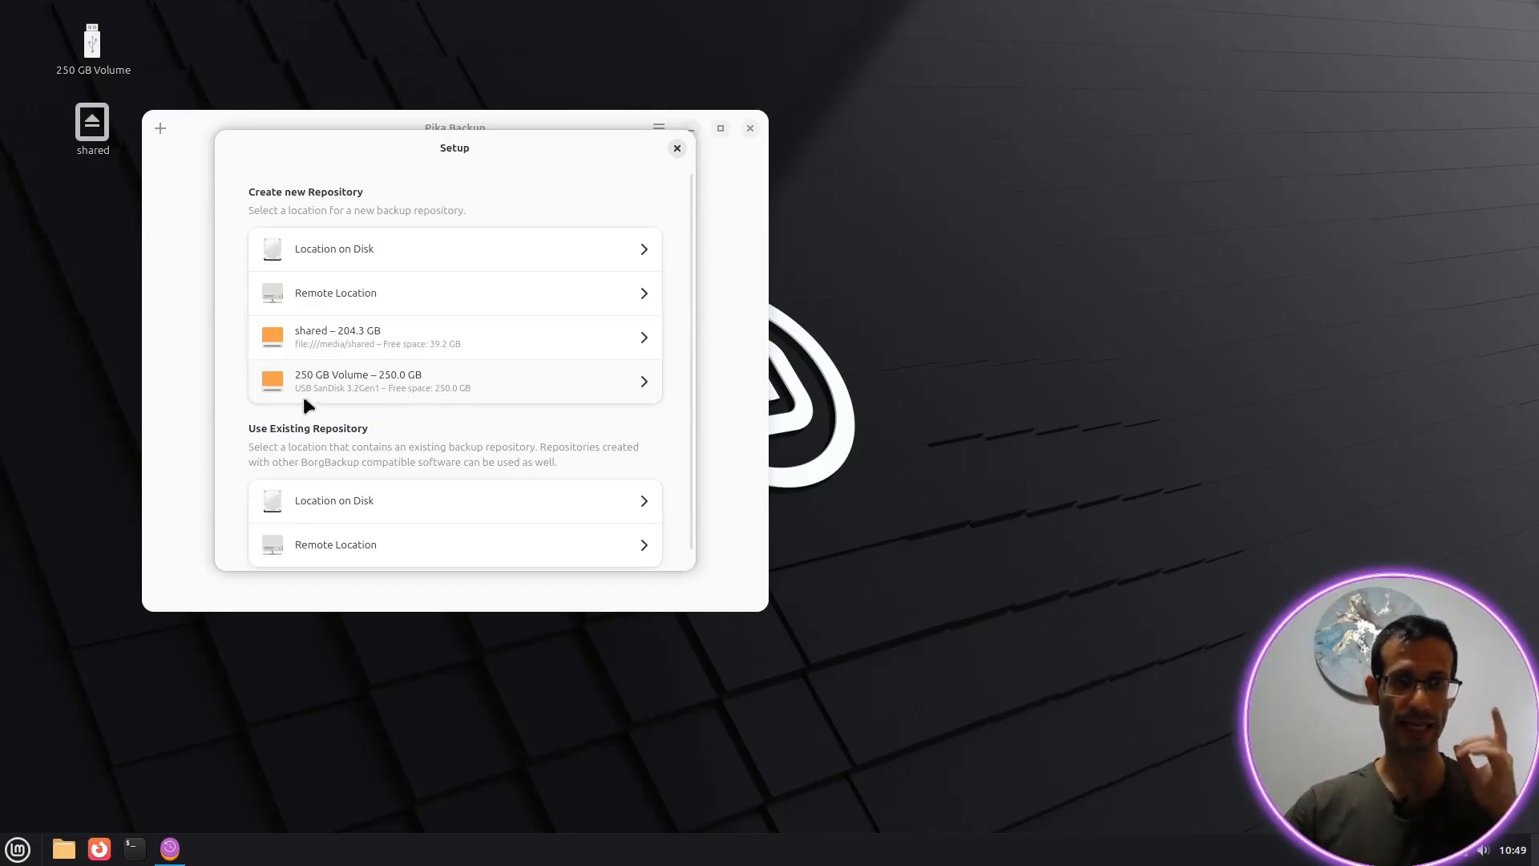
click(356, 388)
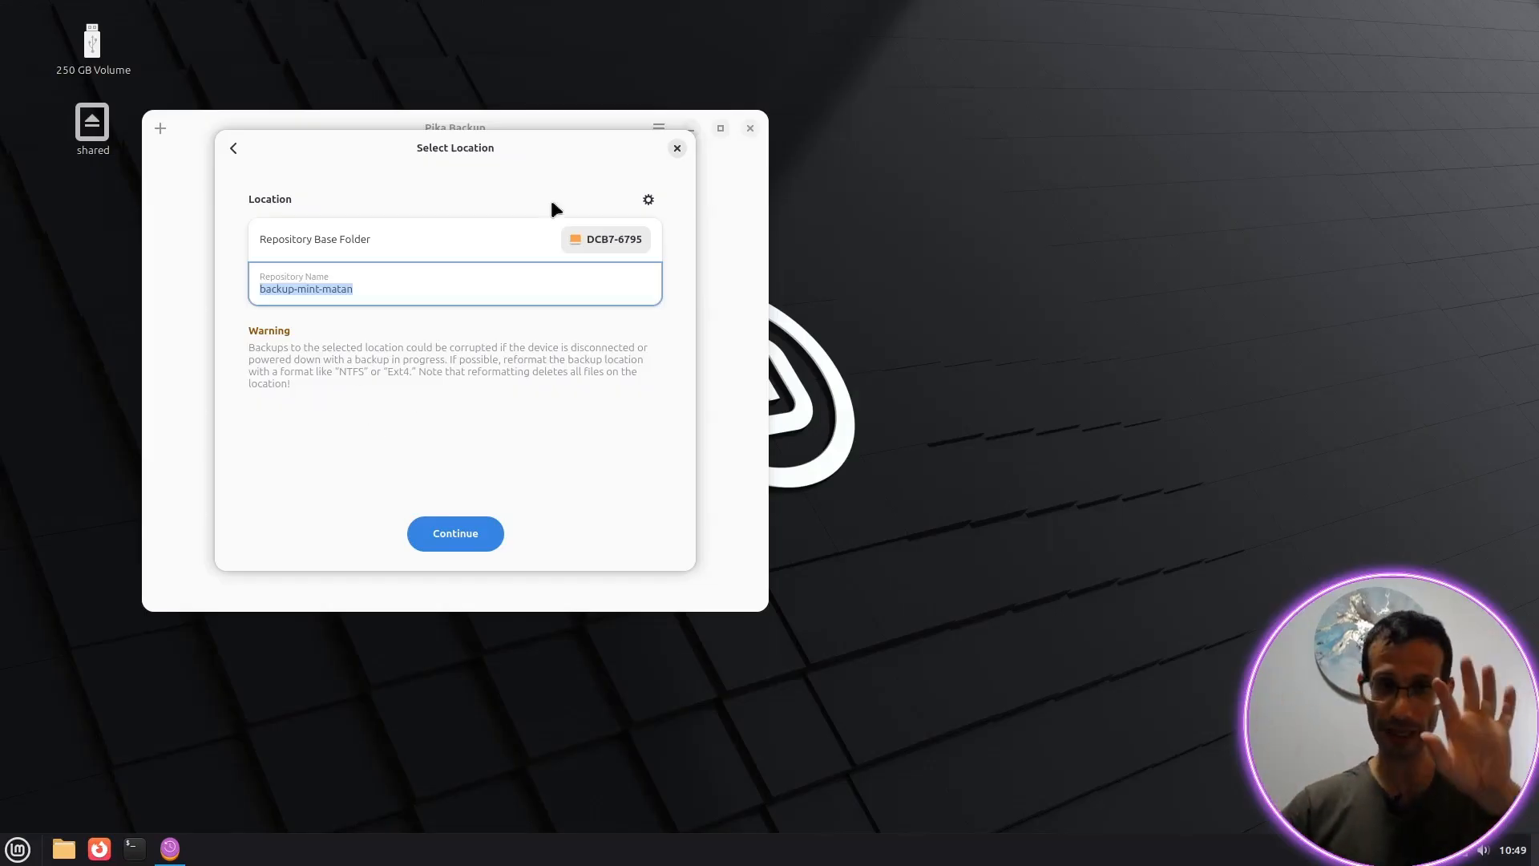
click(677, 148)
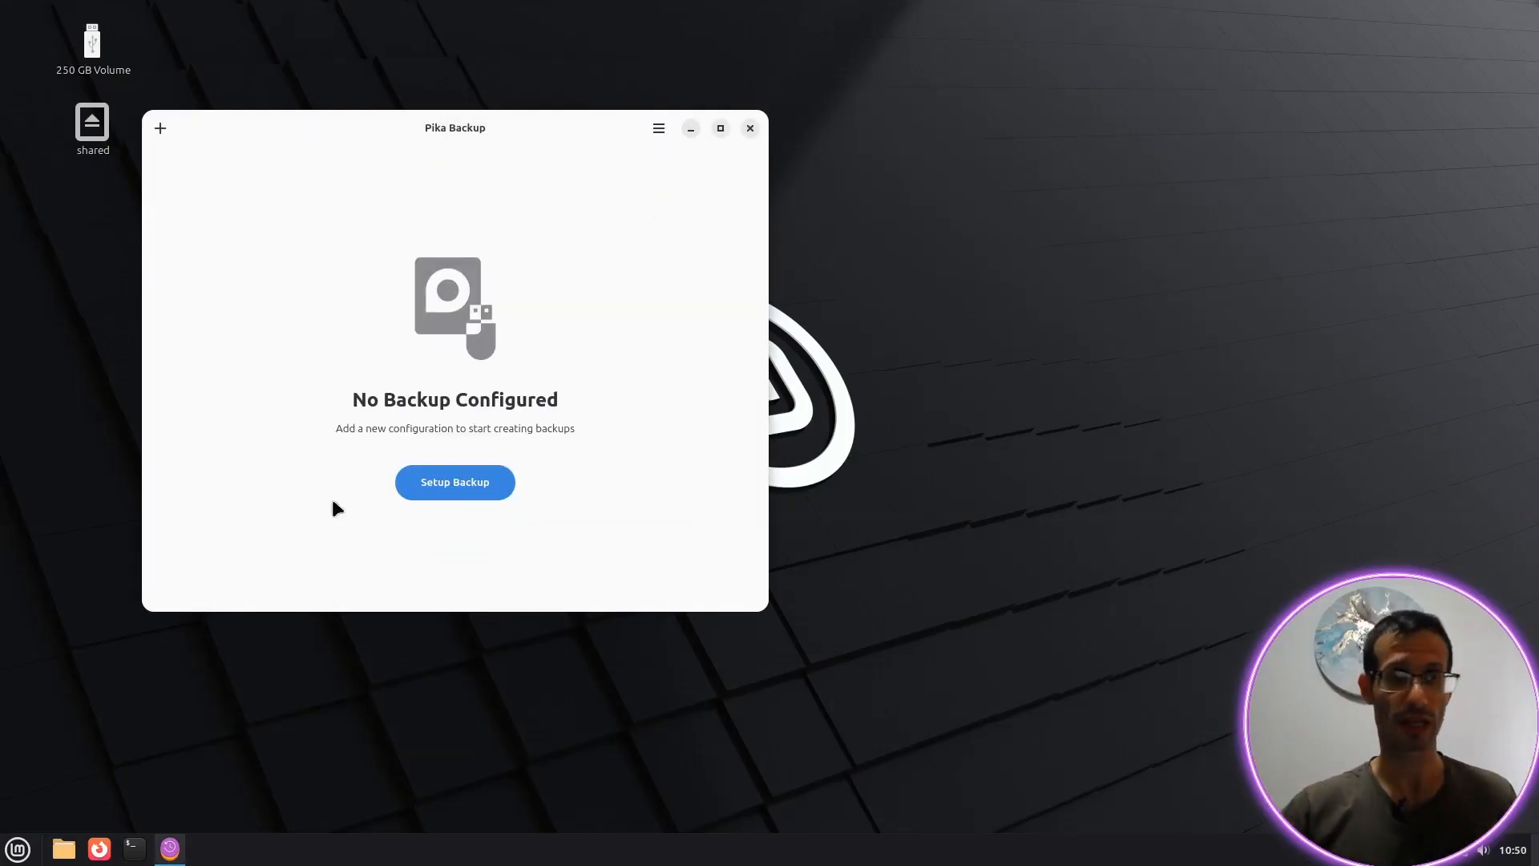
Step: In Disks, select the 250 GB drive and reformat its partition as Ext4
click(17, 850)
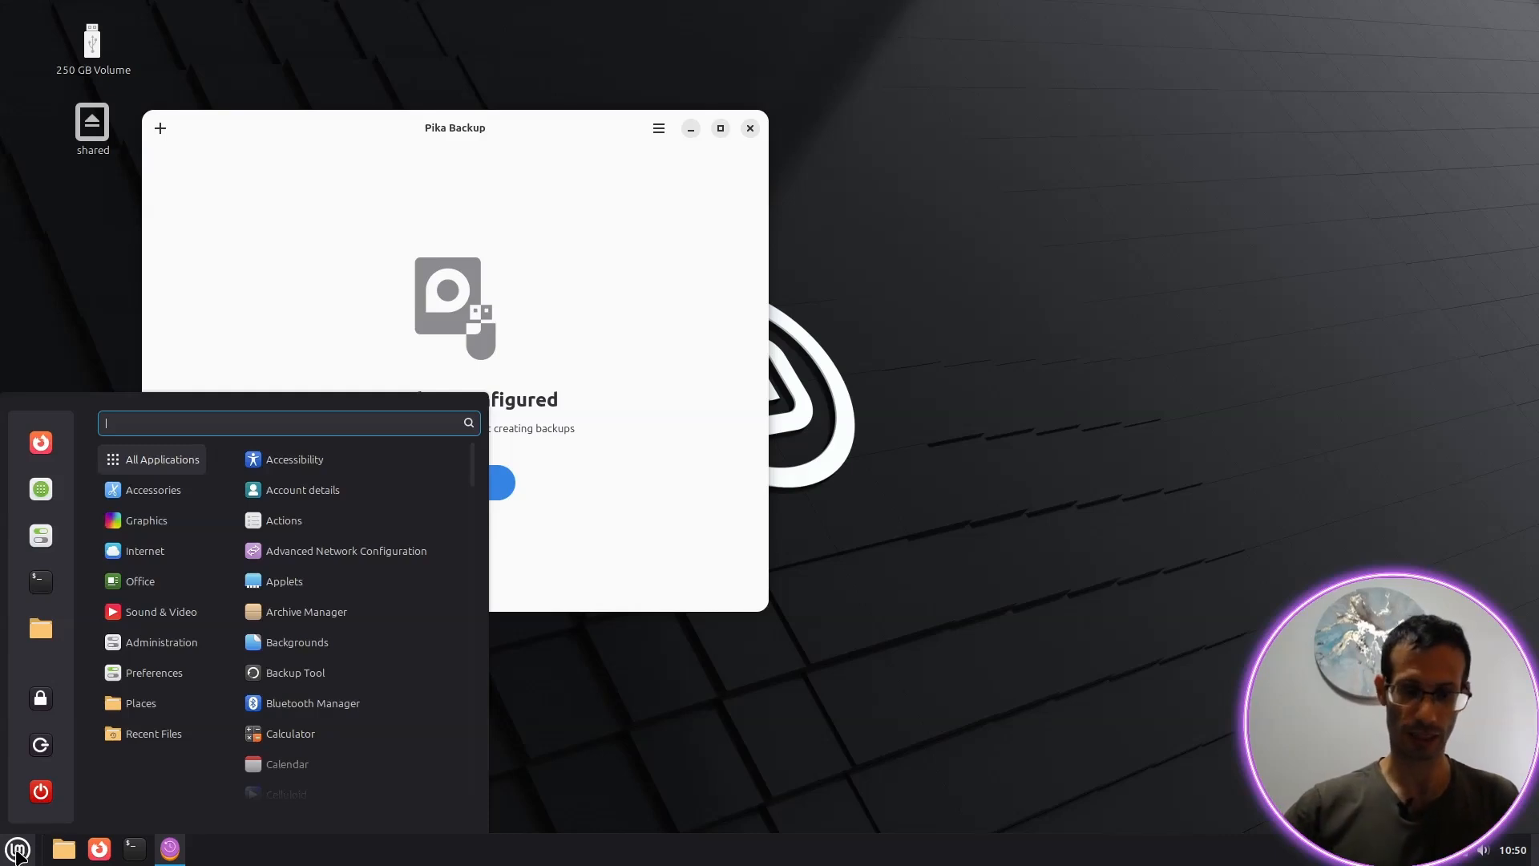
text(disks)
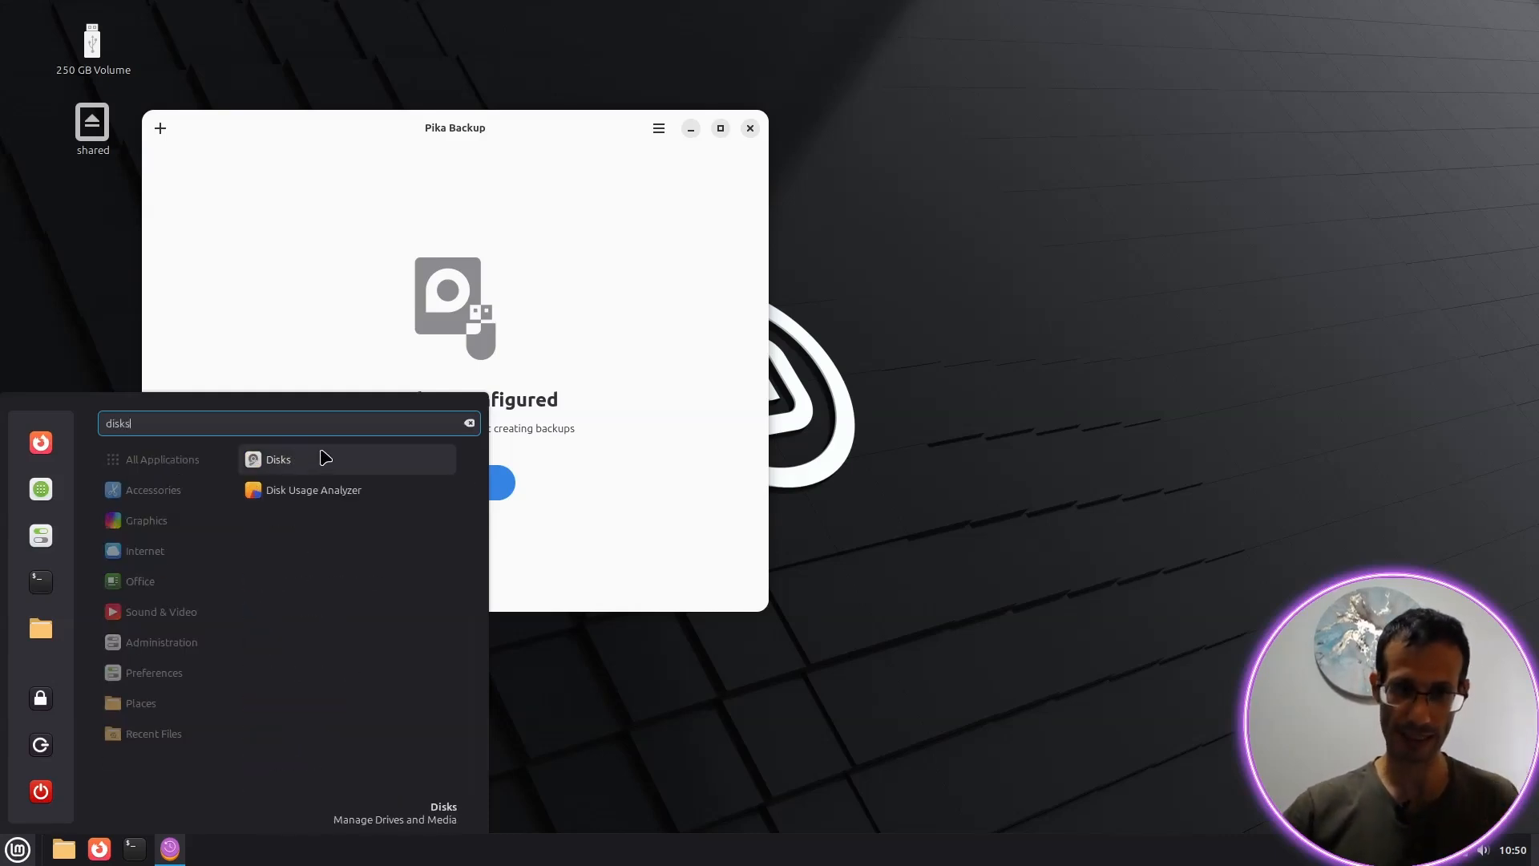
click(325, 458)
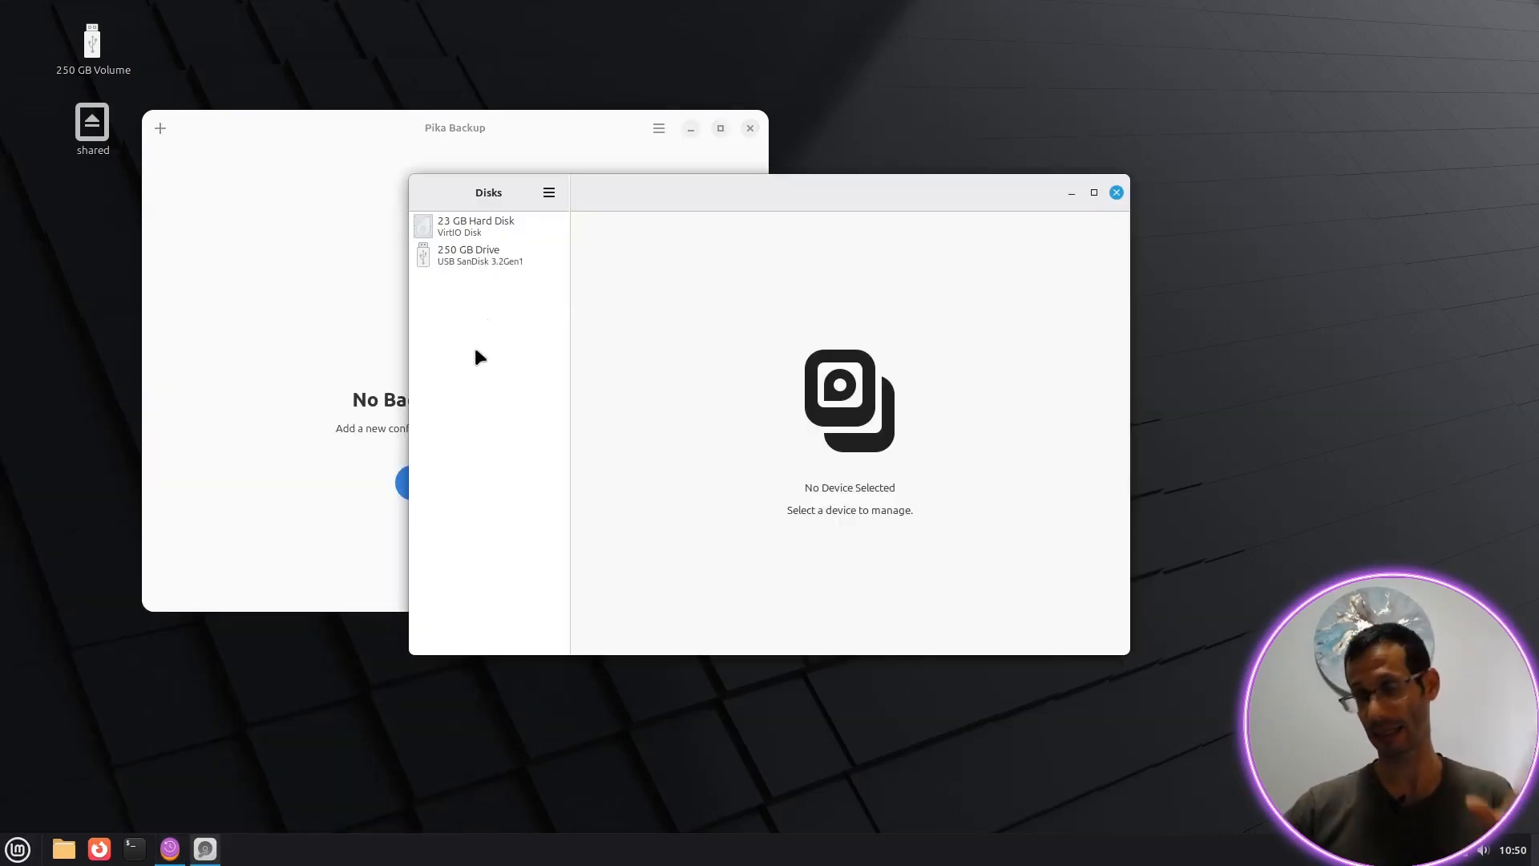
click(463, 255)
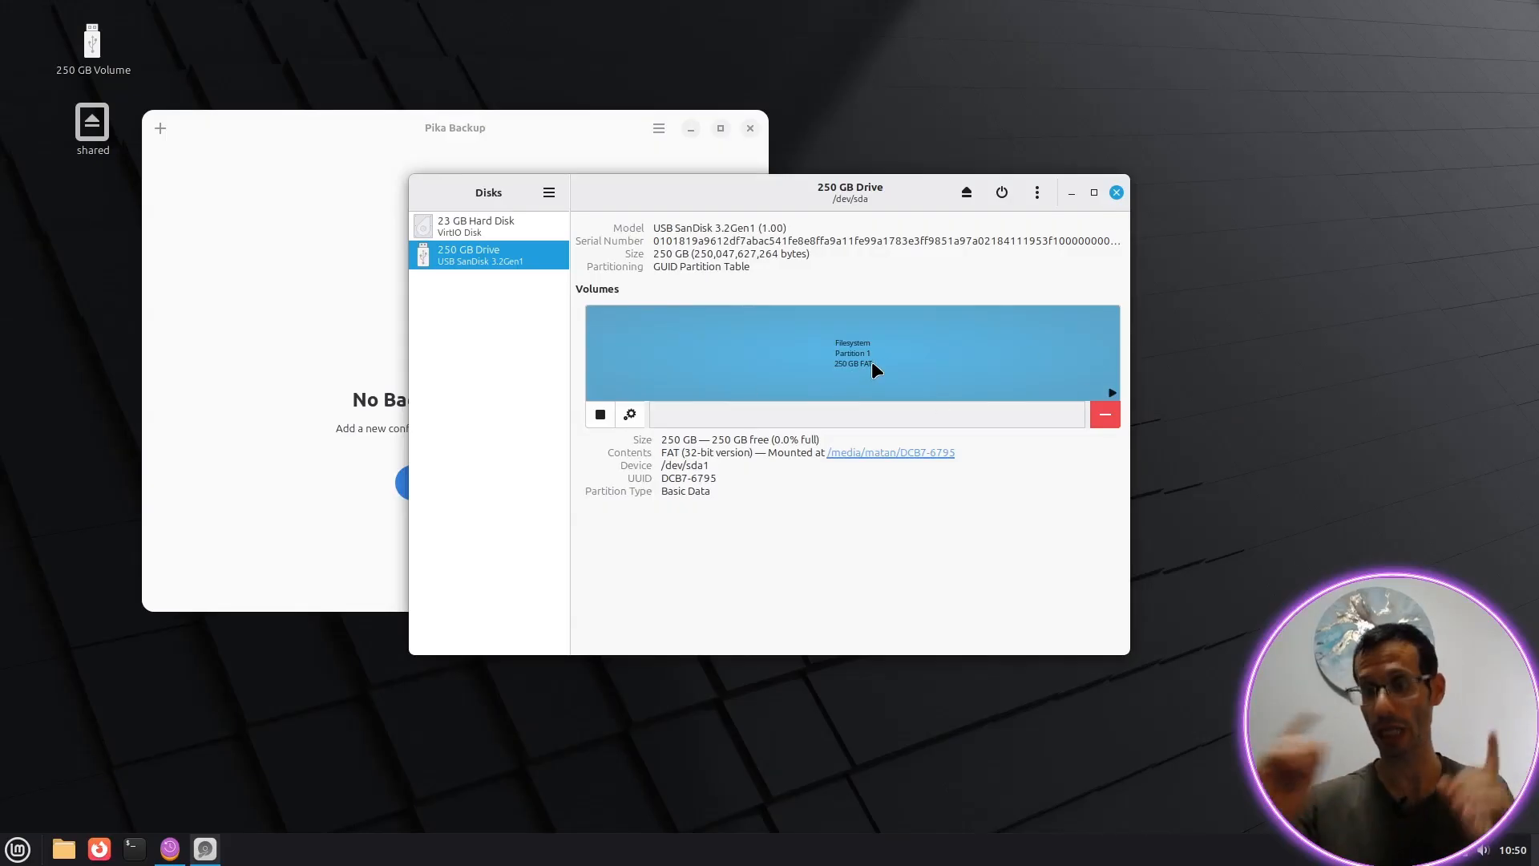
click(630, 414)
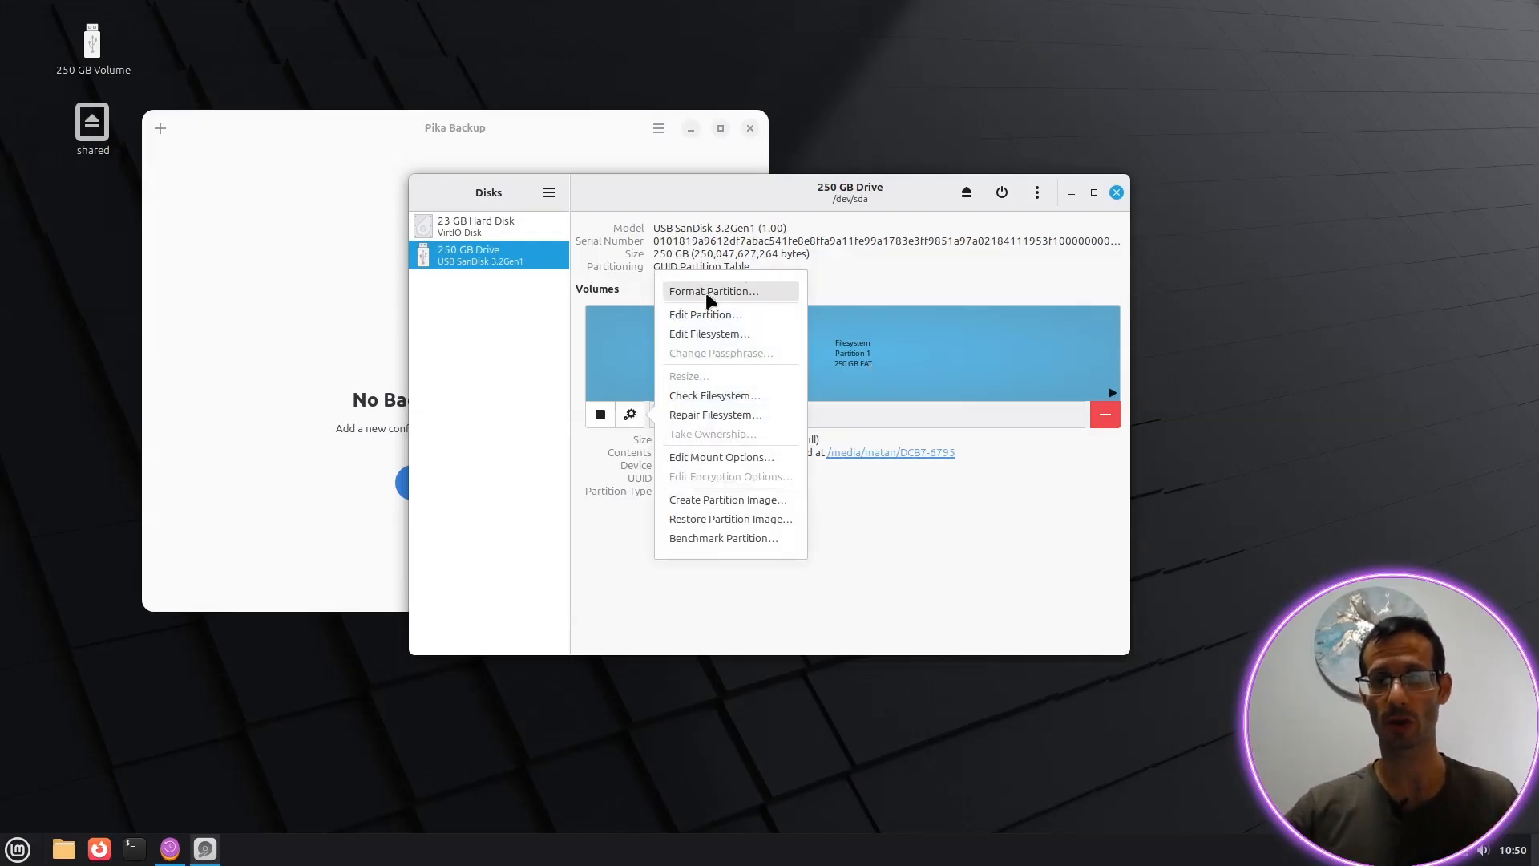
click(745, 293)
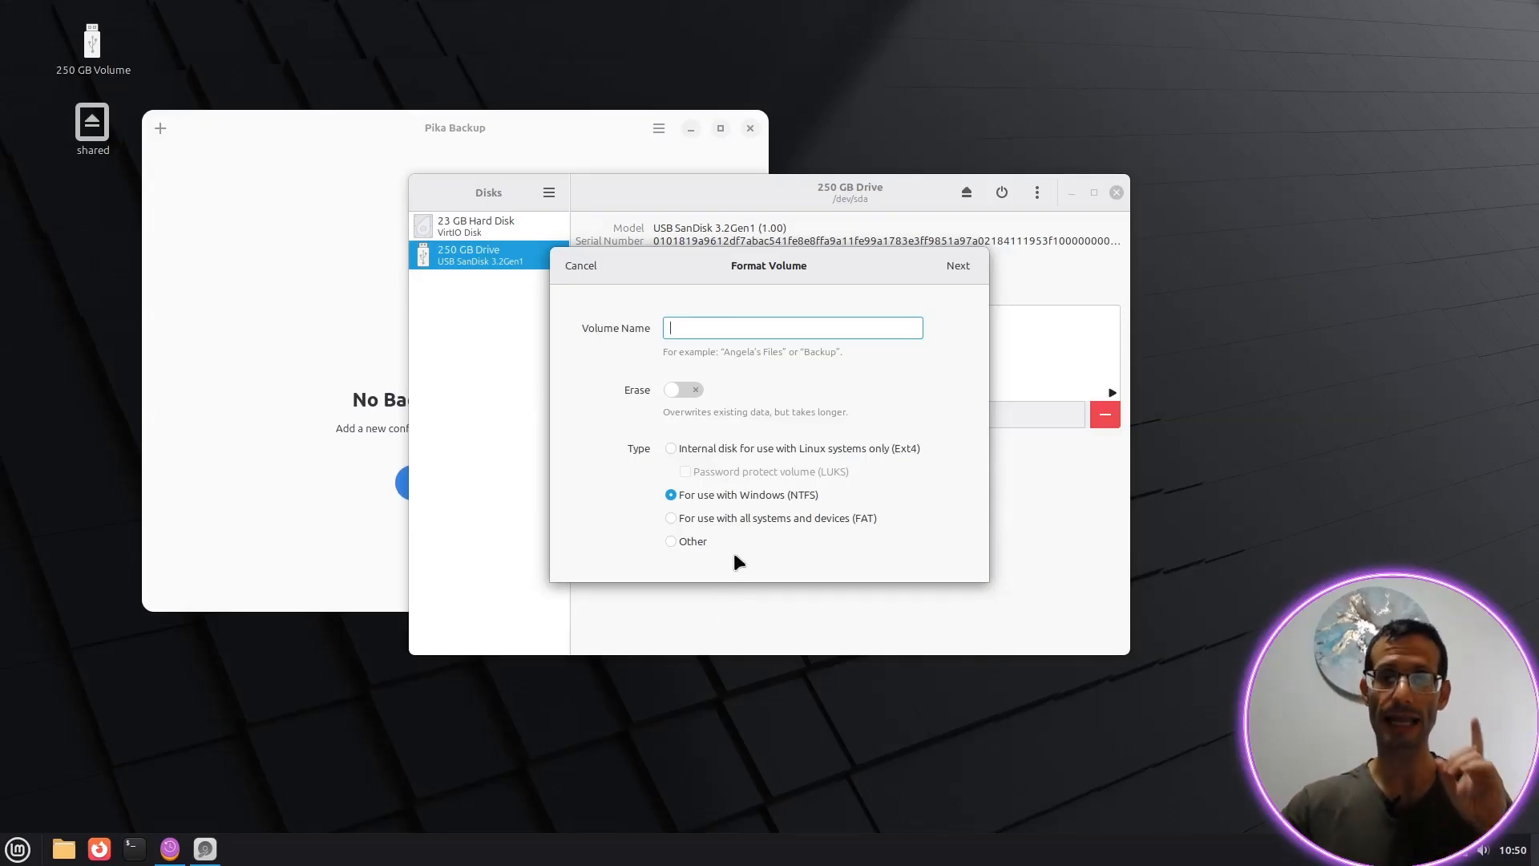
click(694, 449)
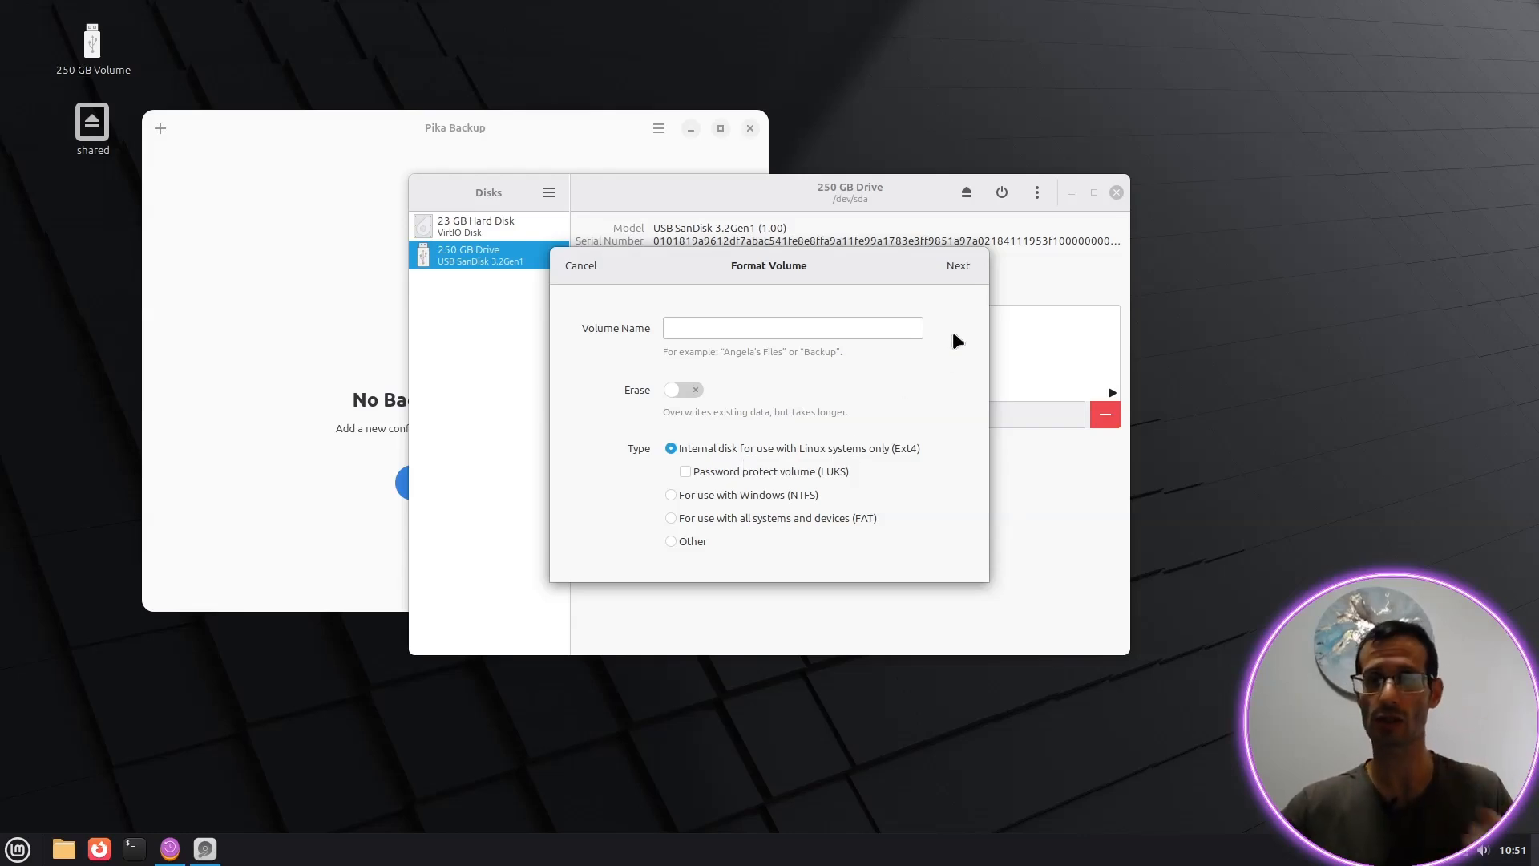
click(964, 271)
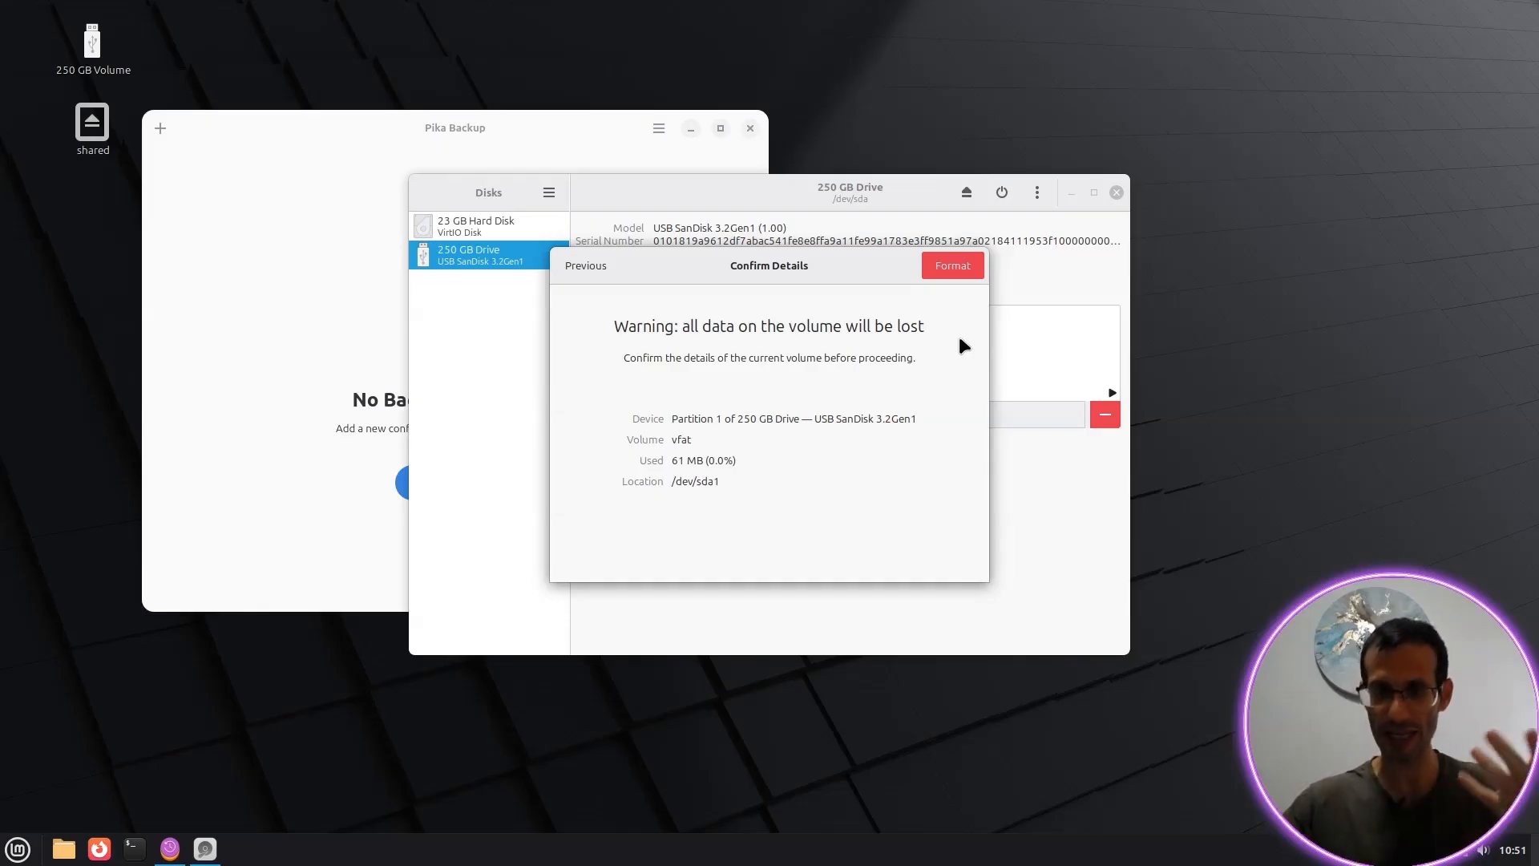
click(962, 266)
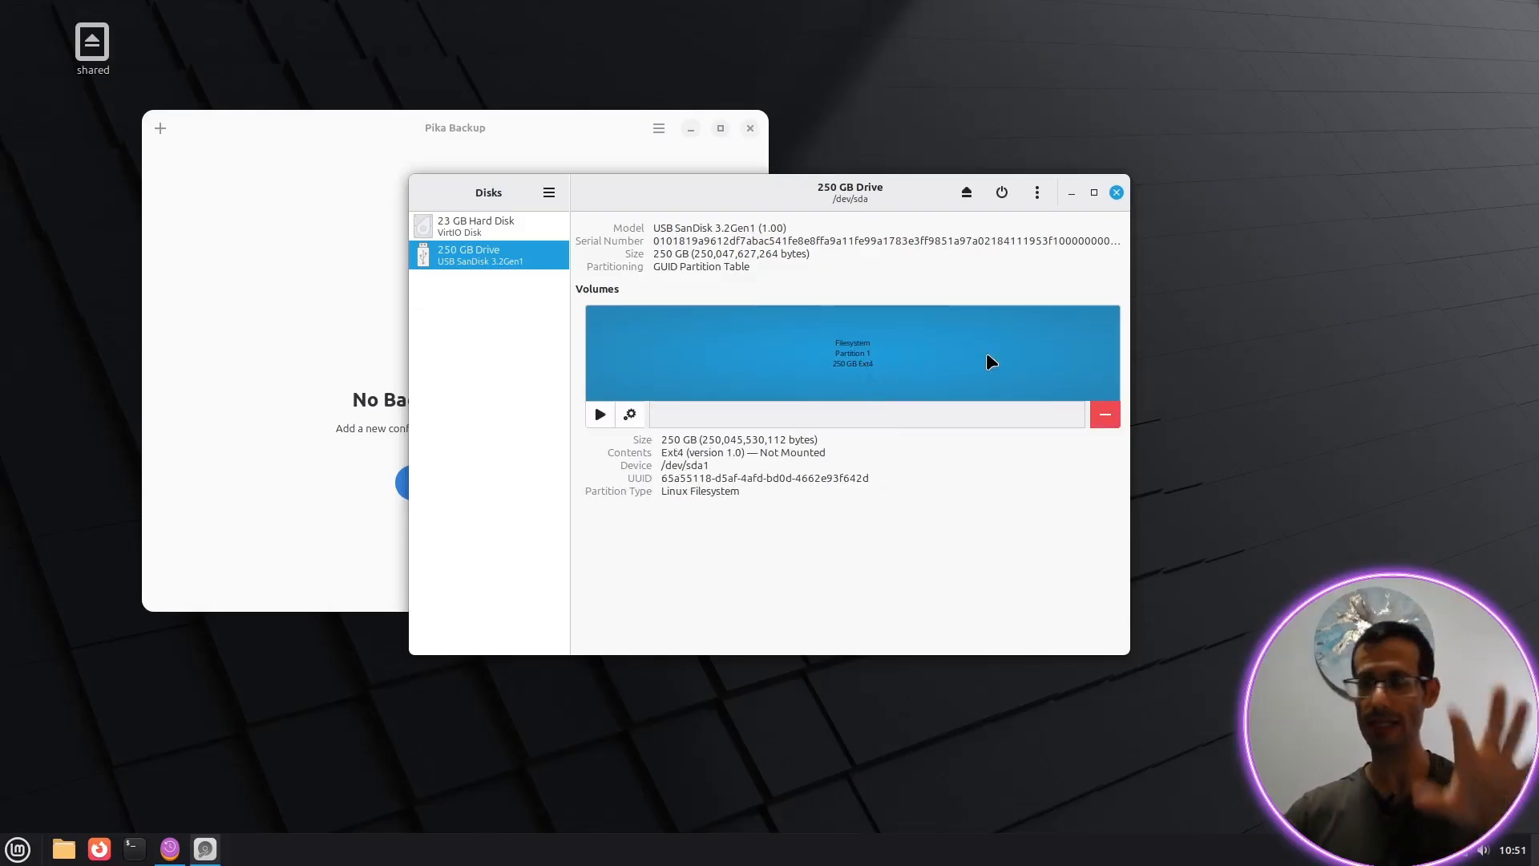
Step: Start Setup Backup, mount the 250 GB Volume via the file manager, and pick it as the repository location
click(1117, 193)
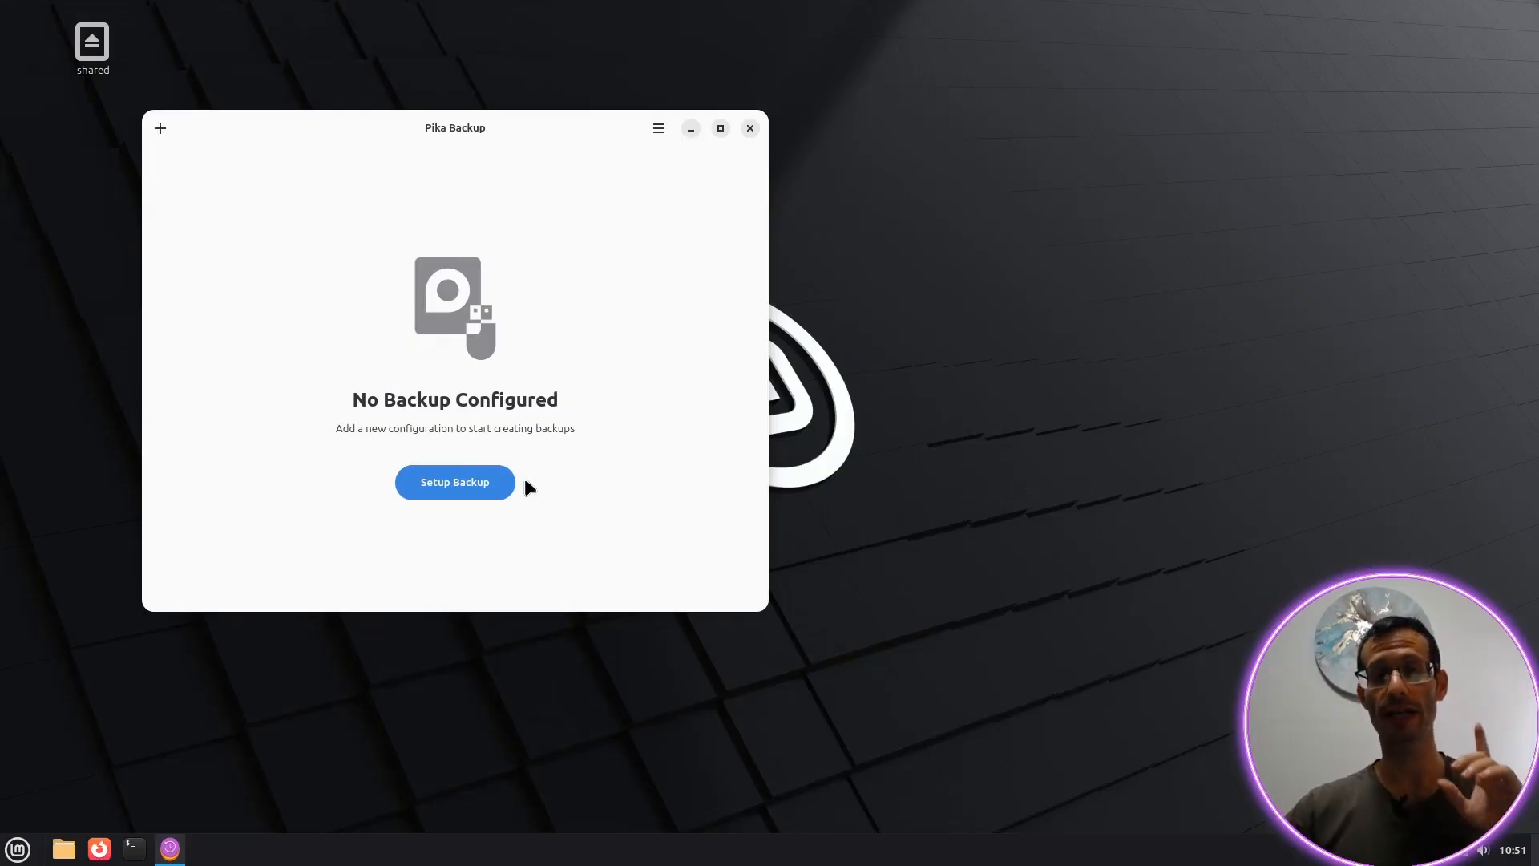
click(475, 486)
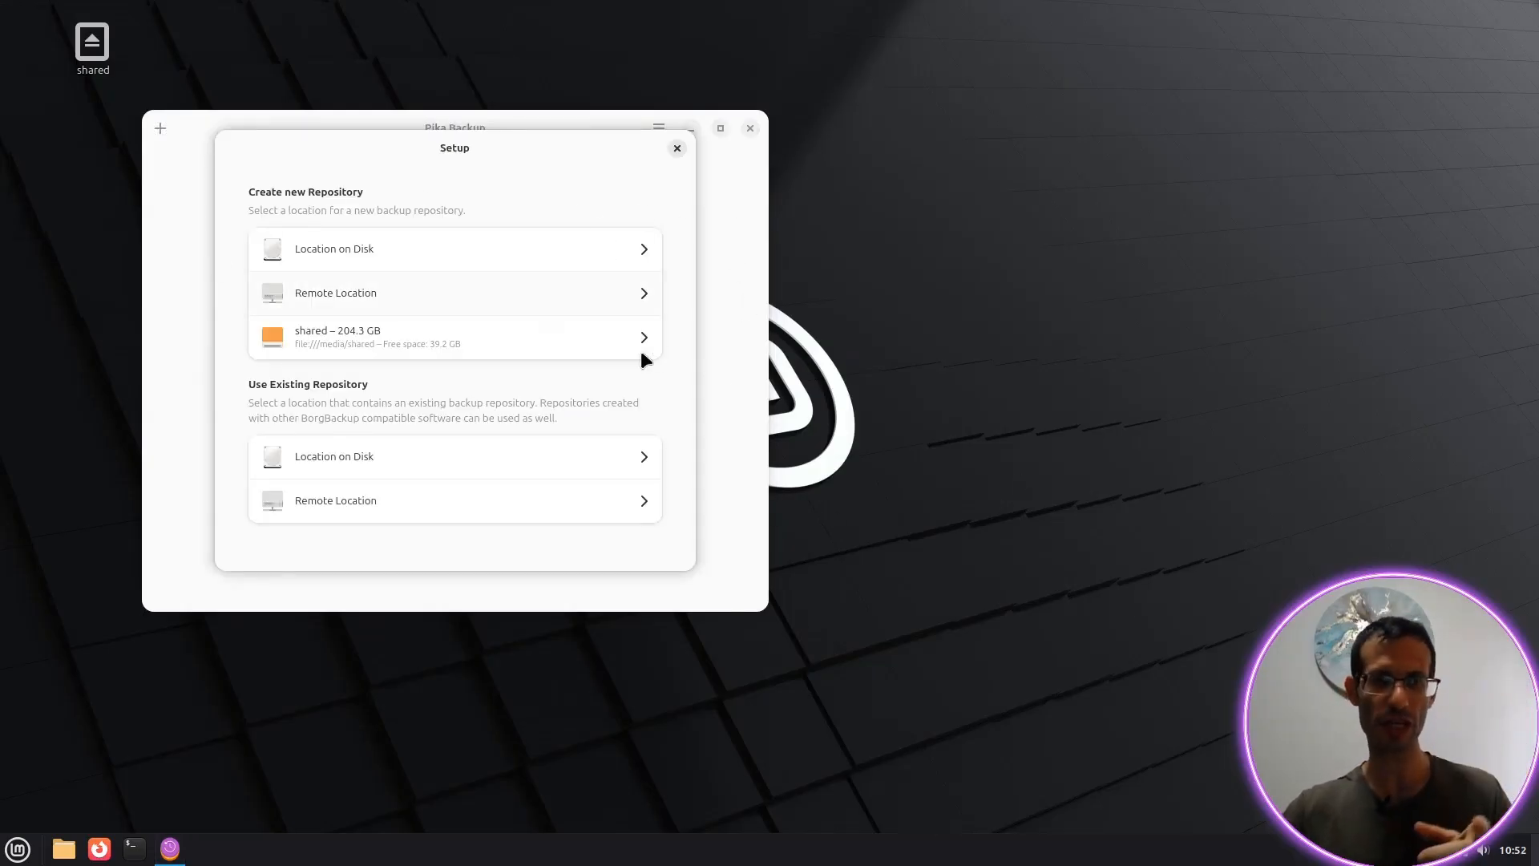
click(64, 851)
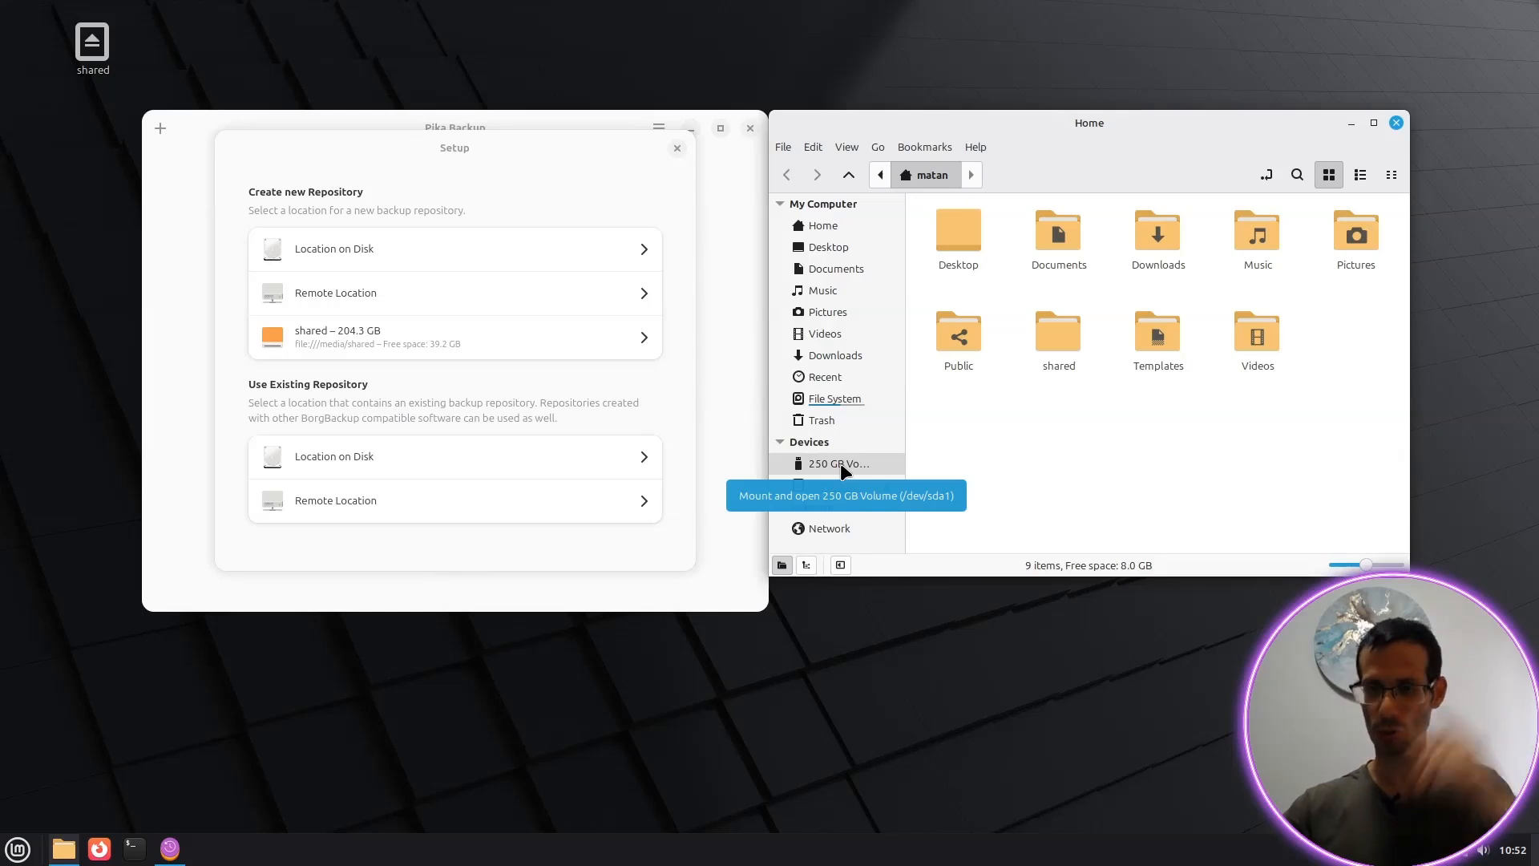
click(840, 463)
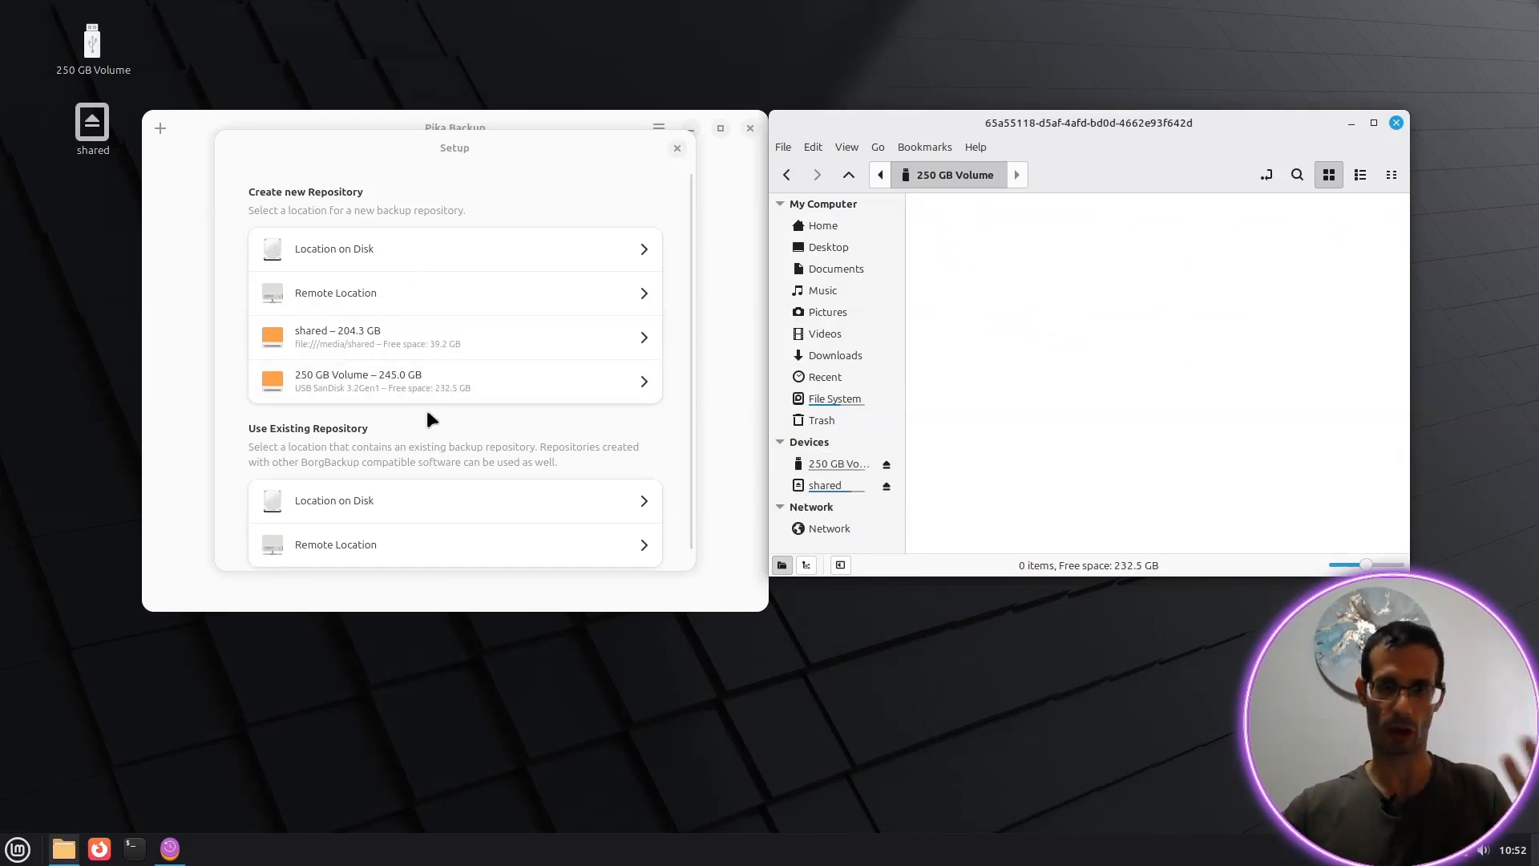
click(1396, 123)
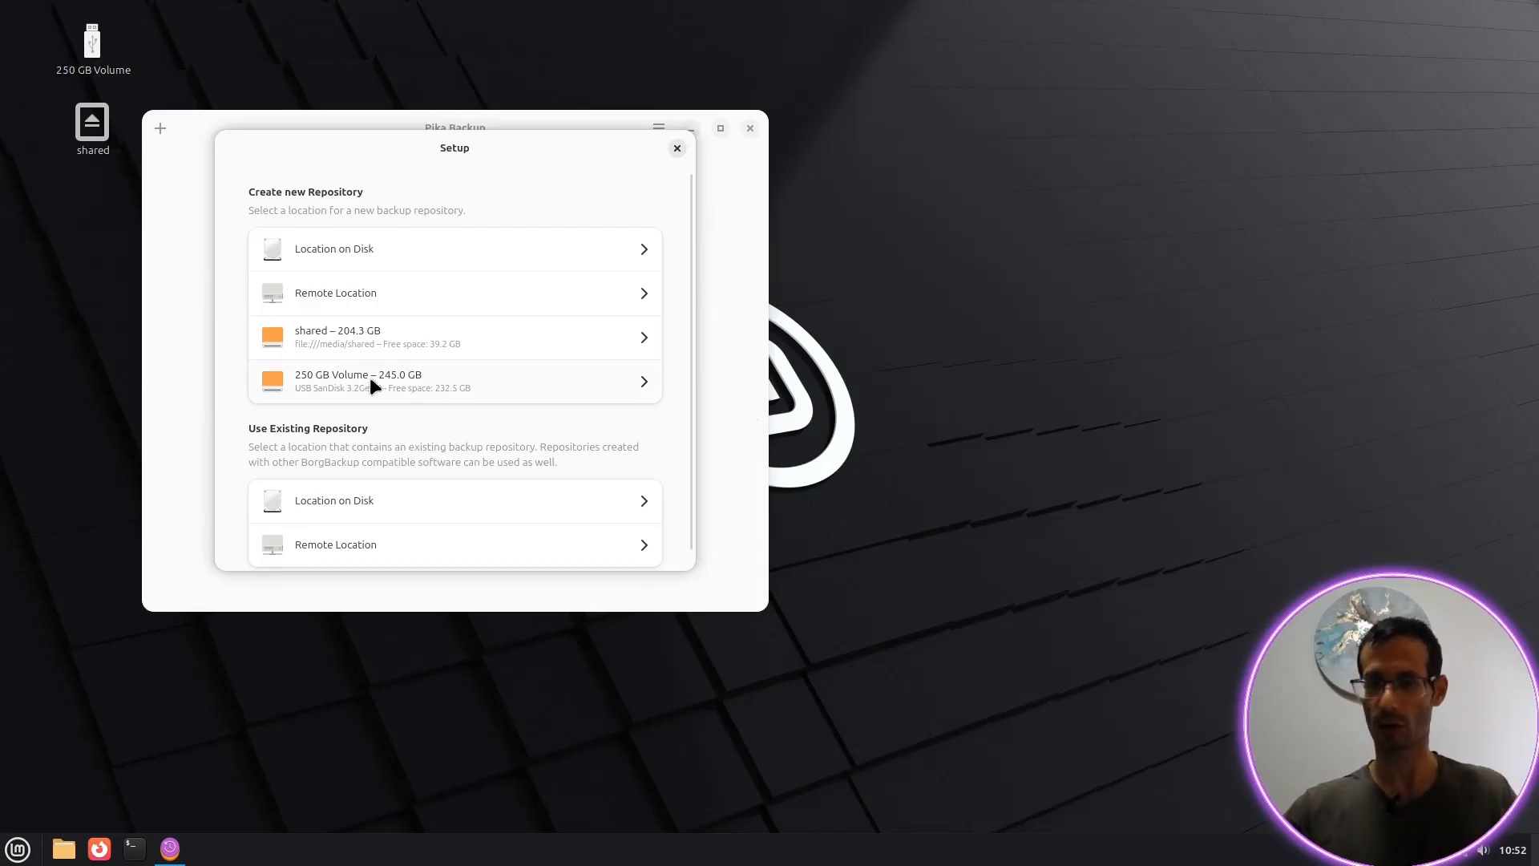
click(337, 385)
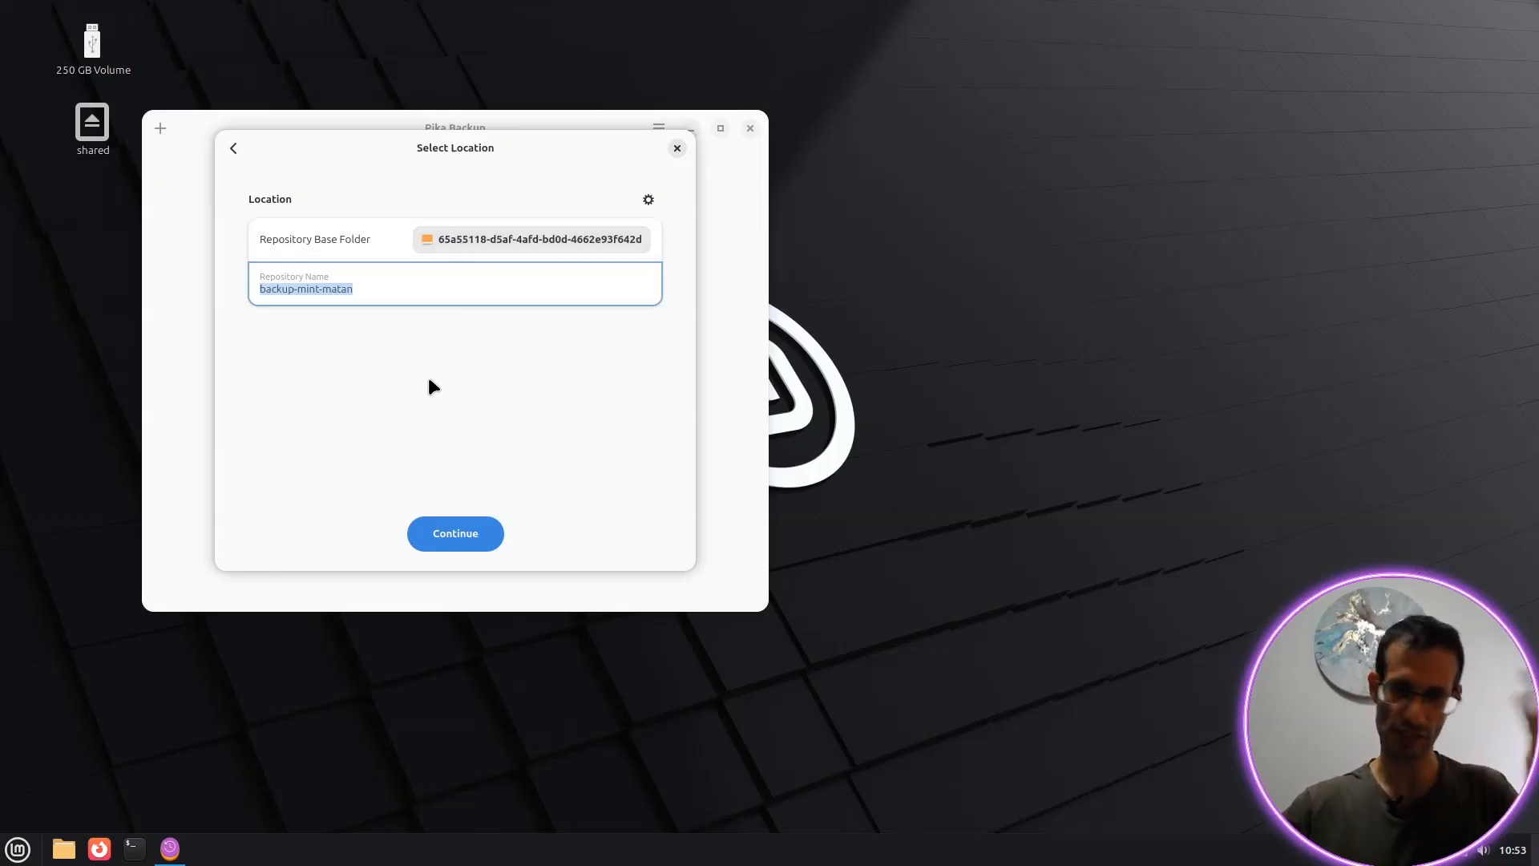
Step: Continue past the Select Location page with the repository name backup-mint-matan
click(433, 531)
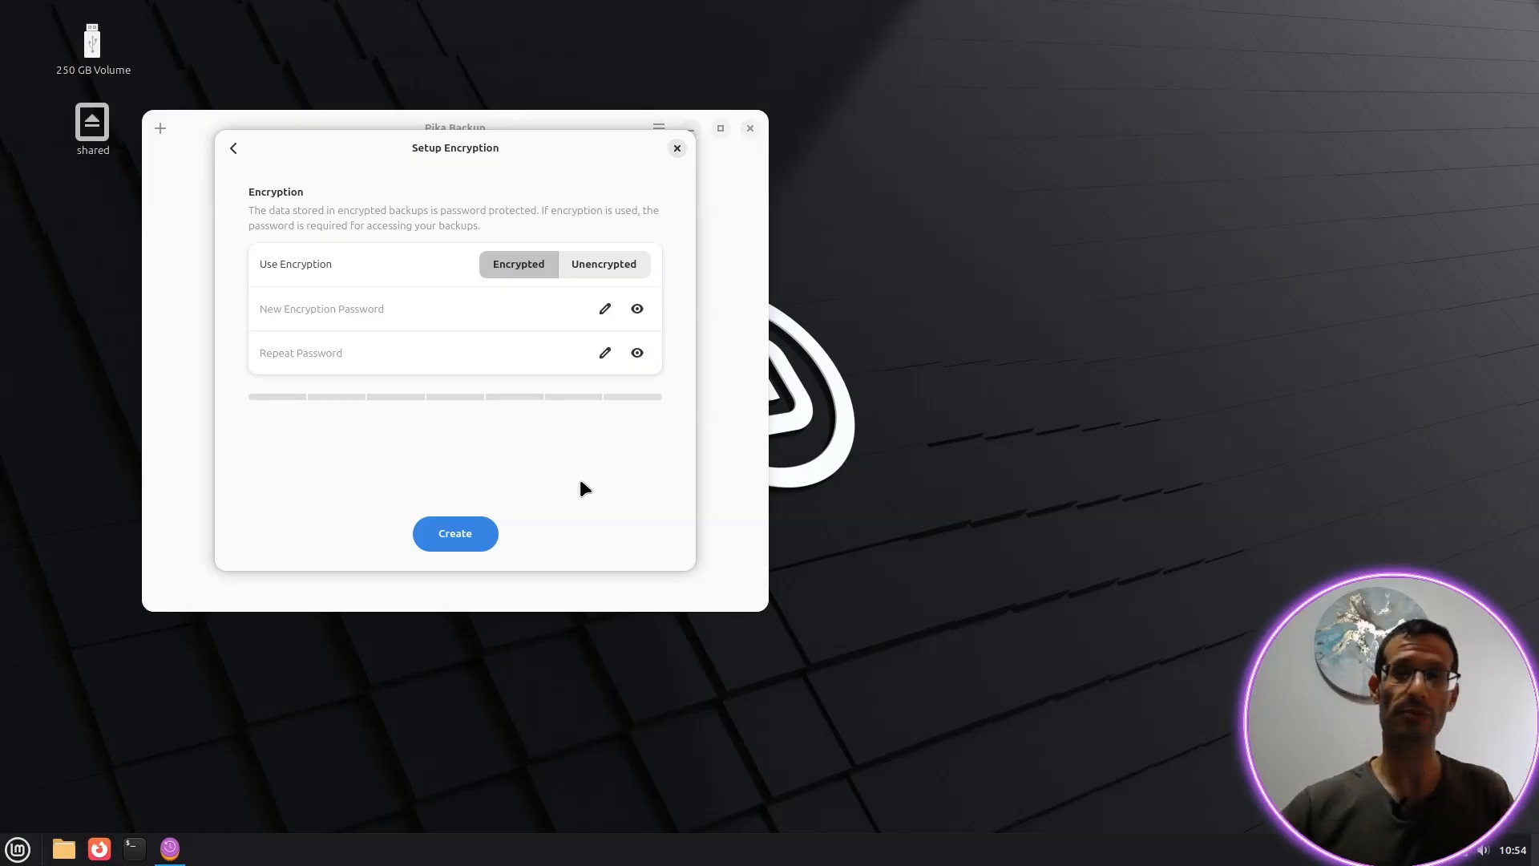
Step: Keep the repository Encrypted with its password and start creating it
click(607, 266)
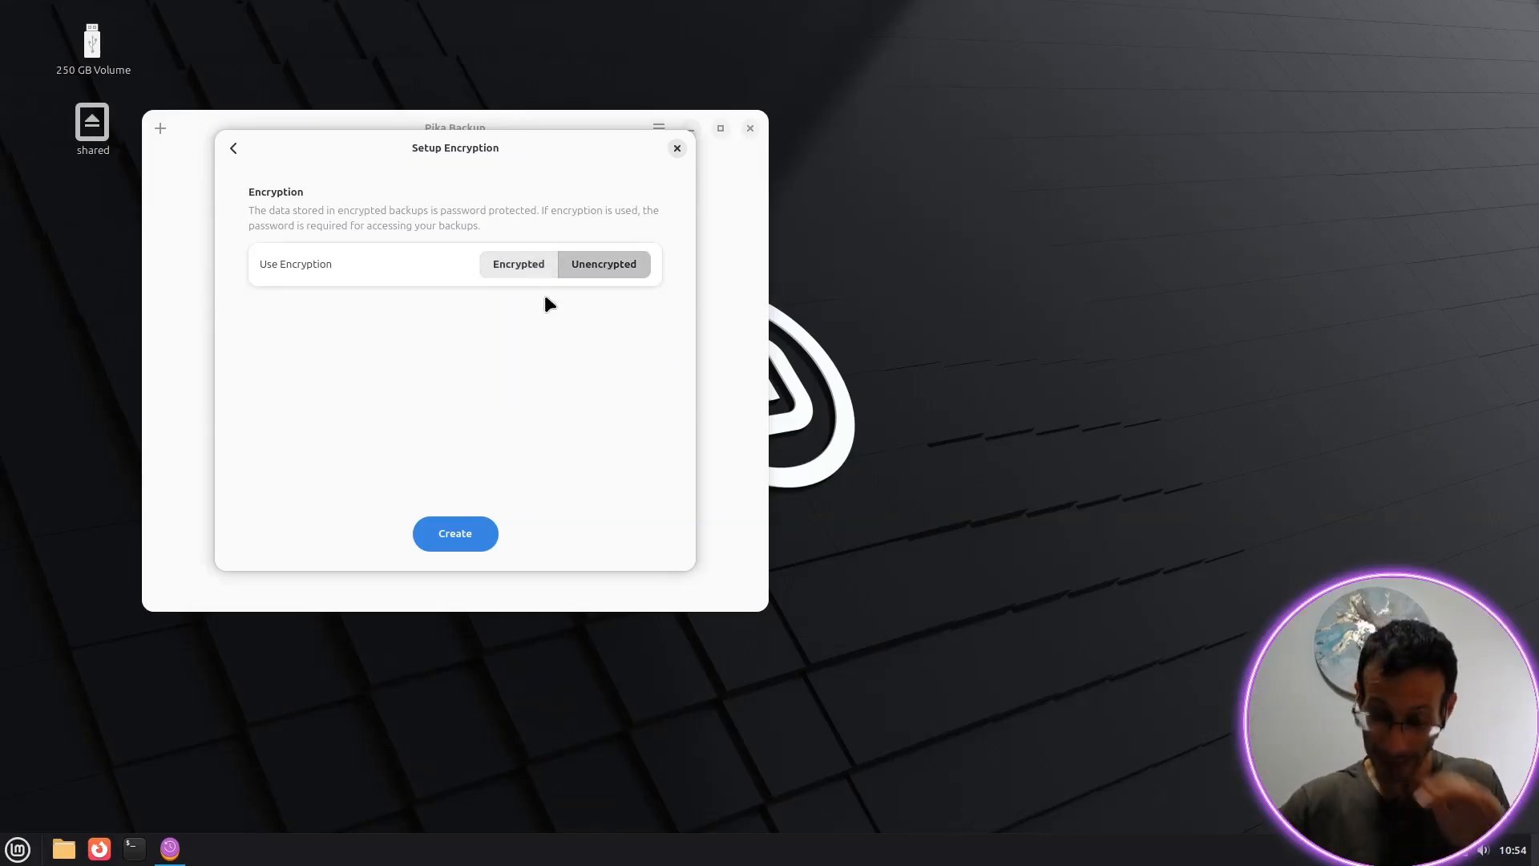
click(509, 270)
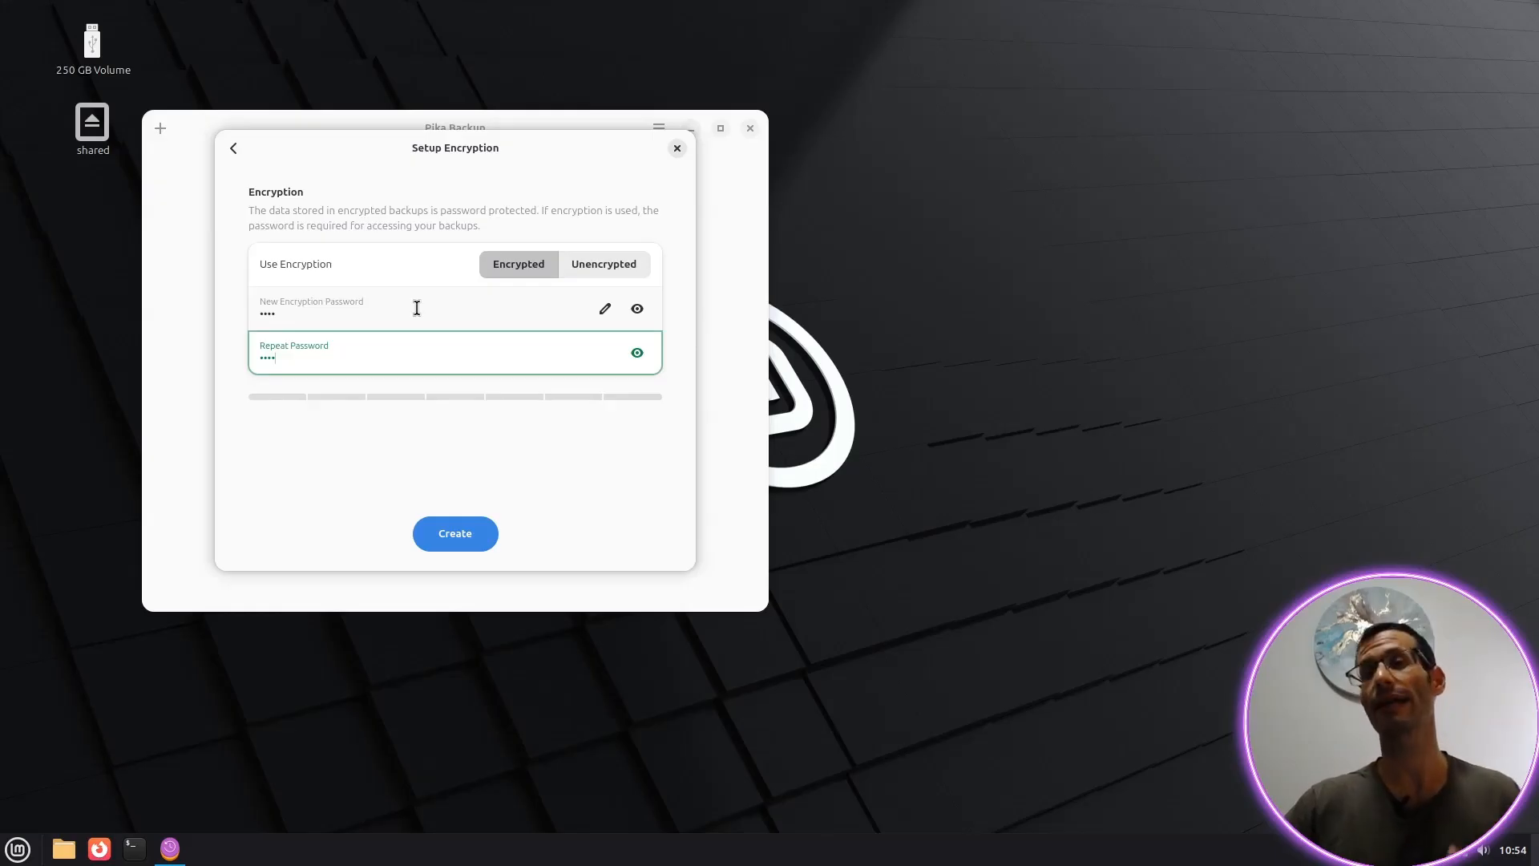
click(449, 533)
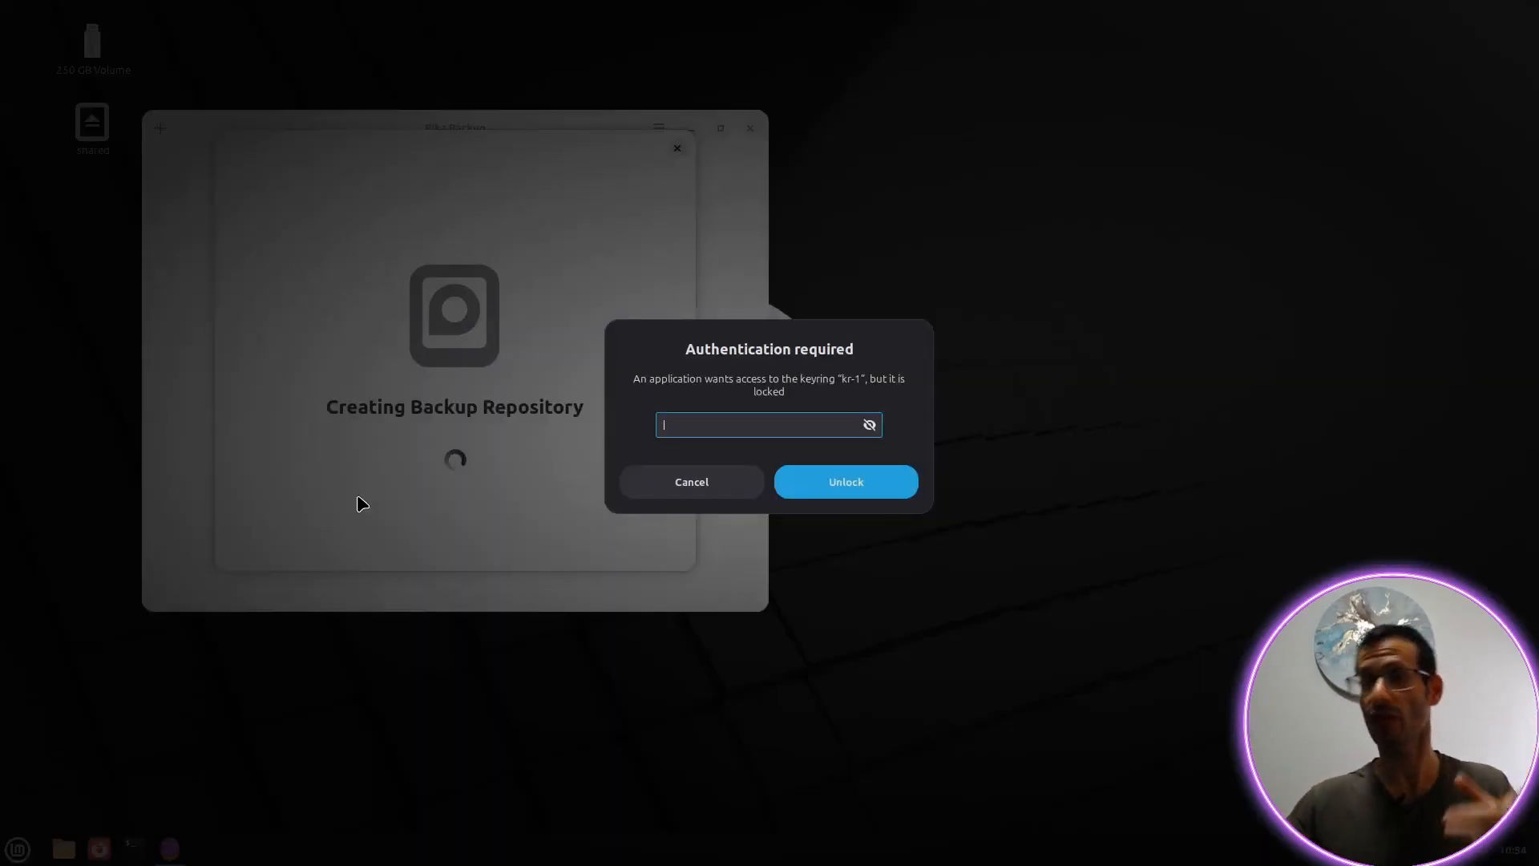
Step: Enter the kr-1 keyring password and unlock it so the repository setup completes
text(••••)
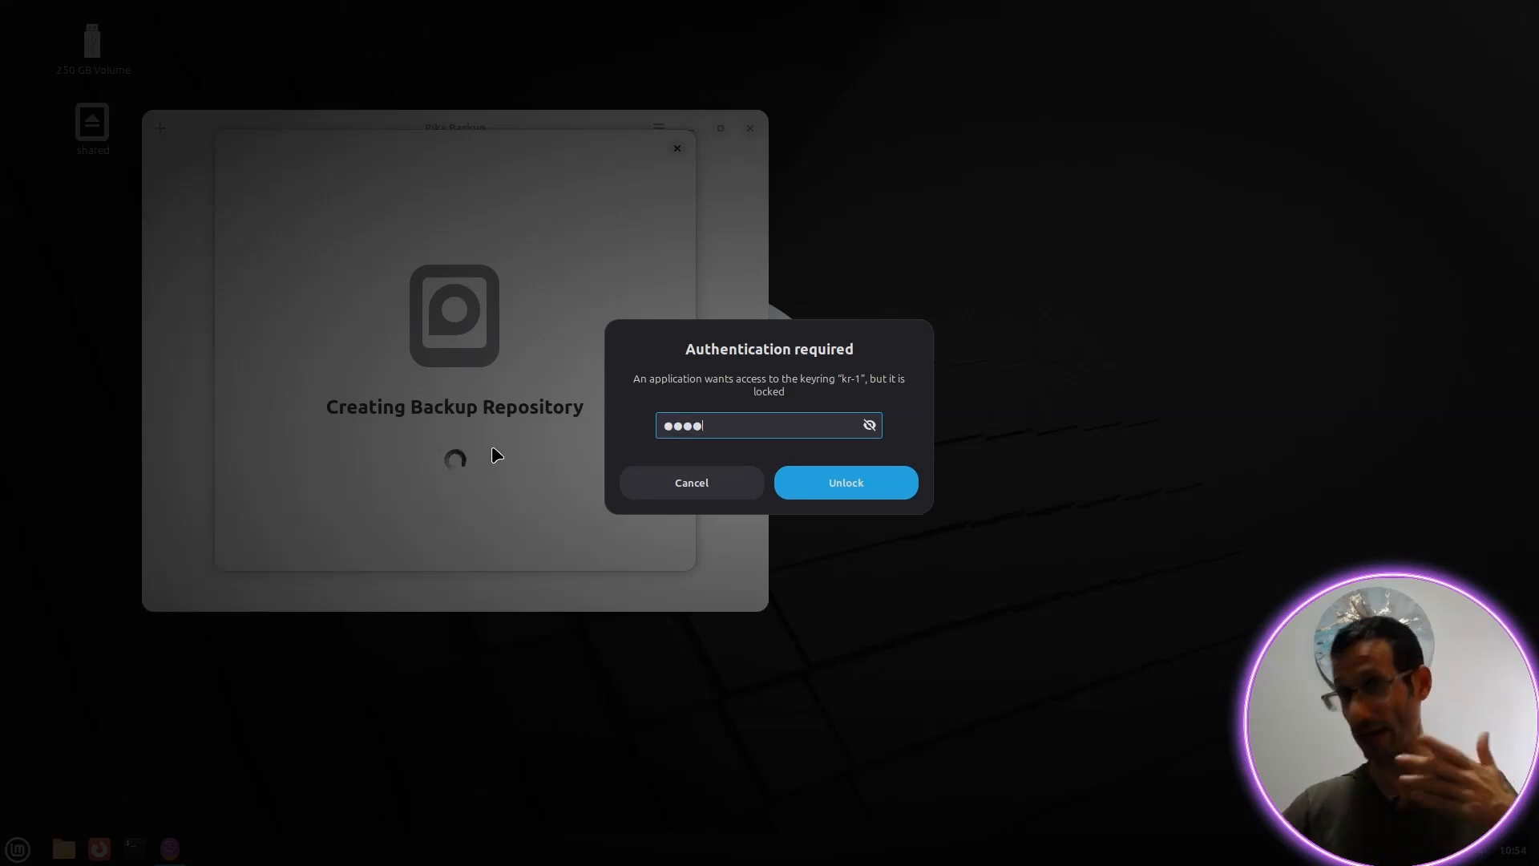
click(846, 484)
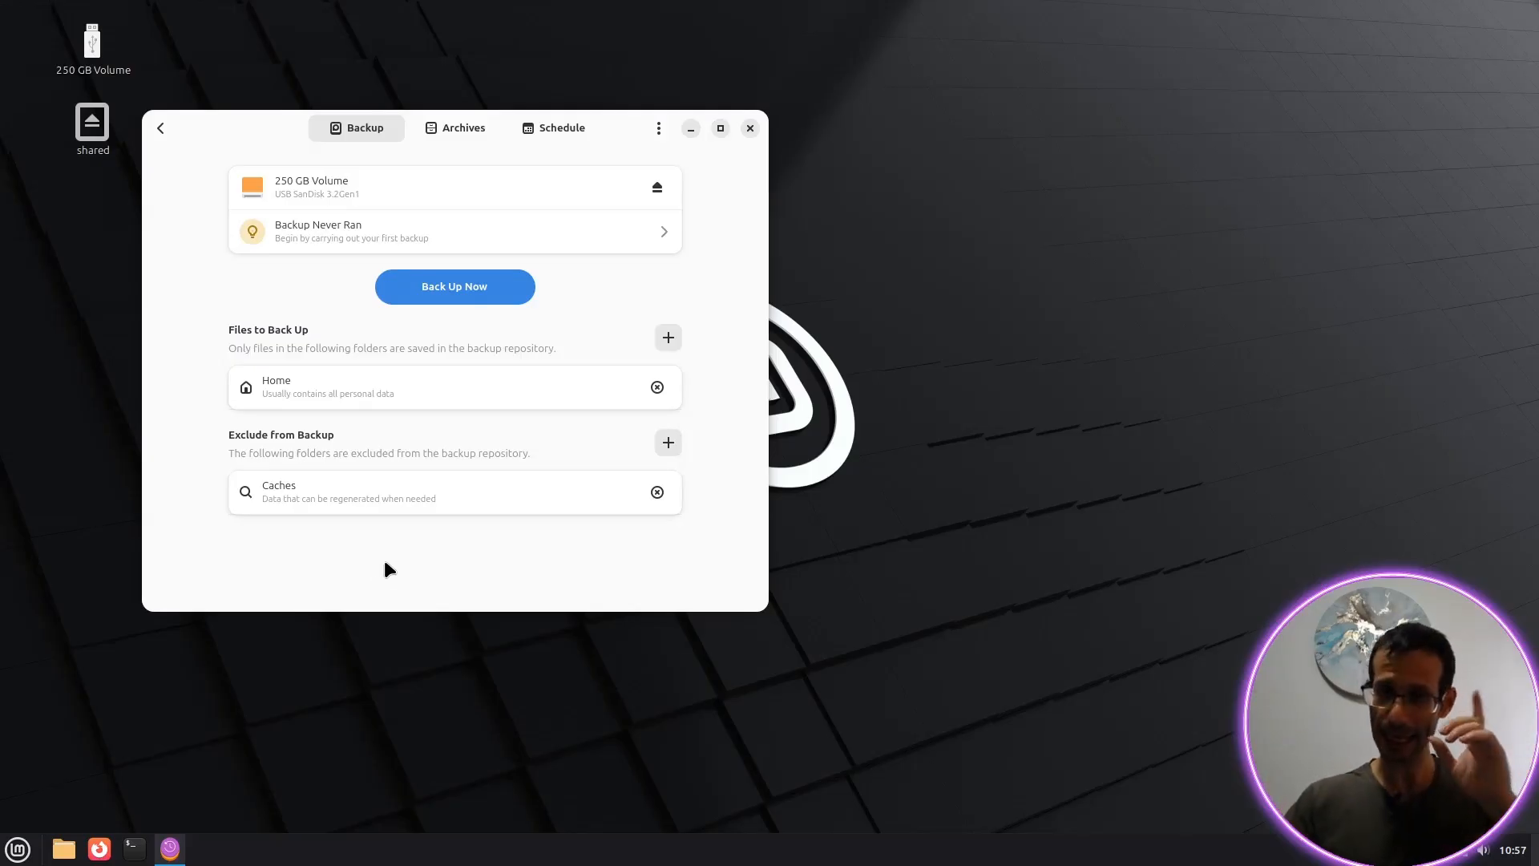
Step: Confirm no archives exist yet, then run the first Home backup to the 250 GB Volume
click(457, 130)
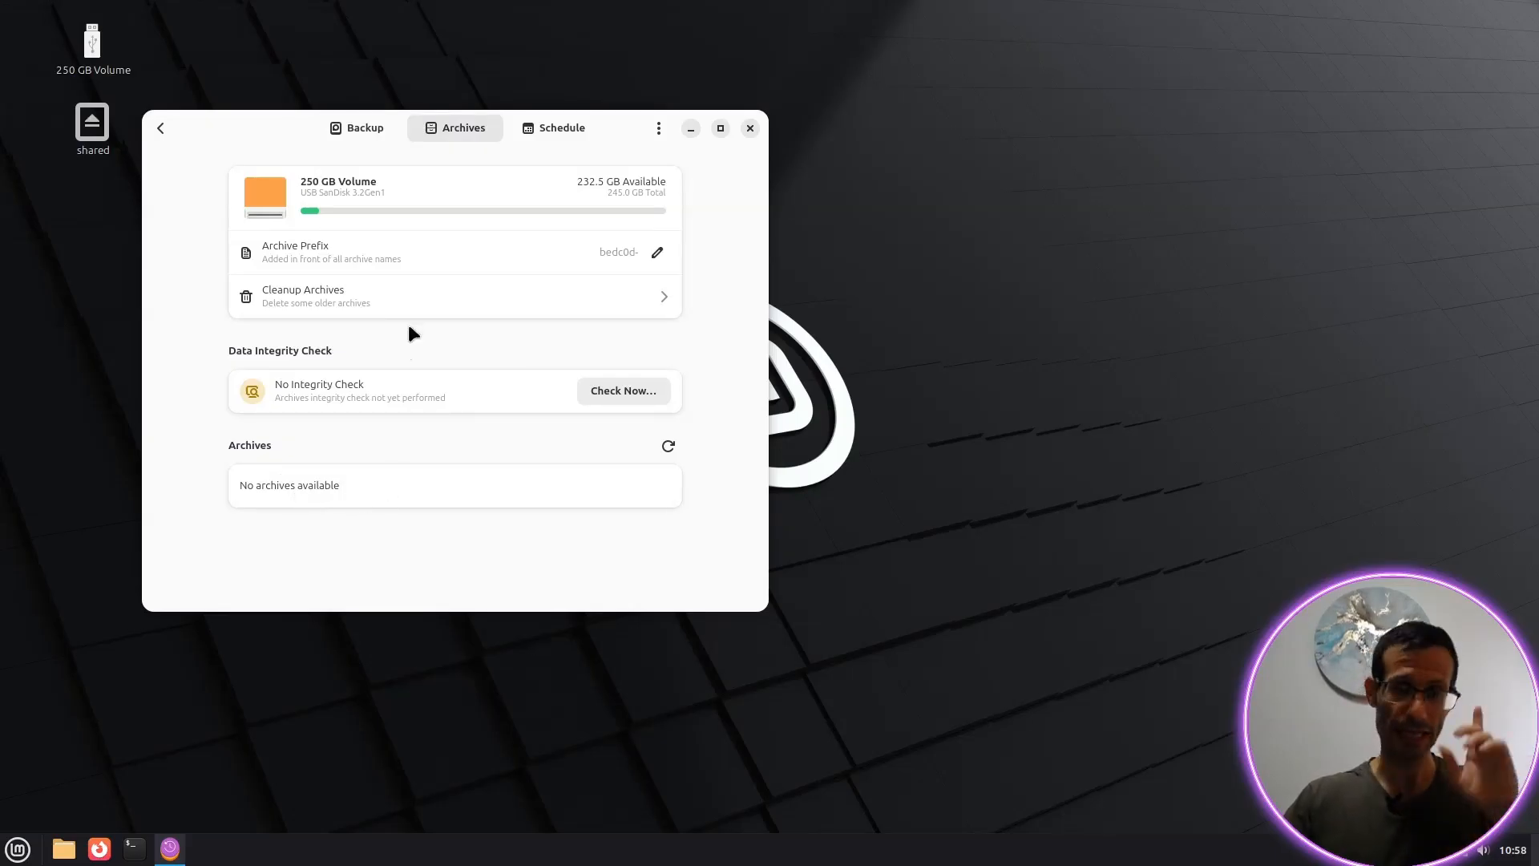
click(350, 132)
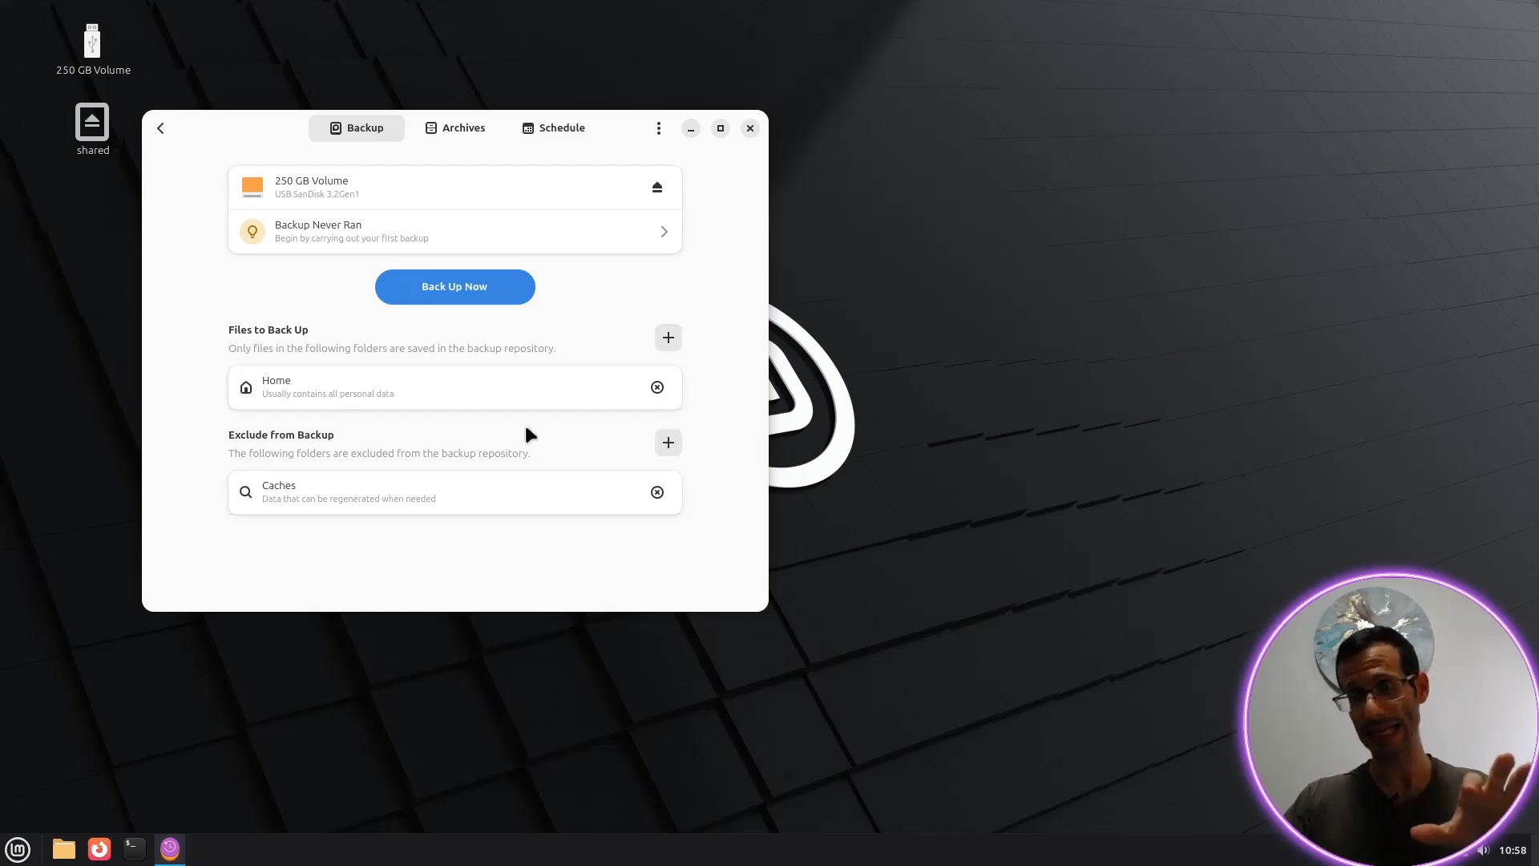
click(455, 294)
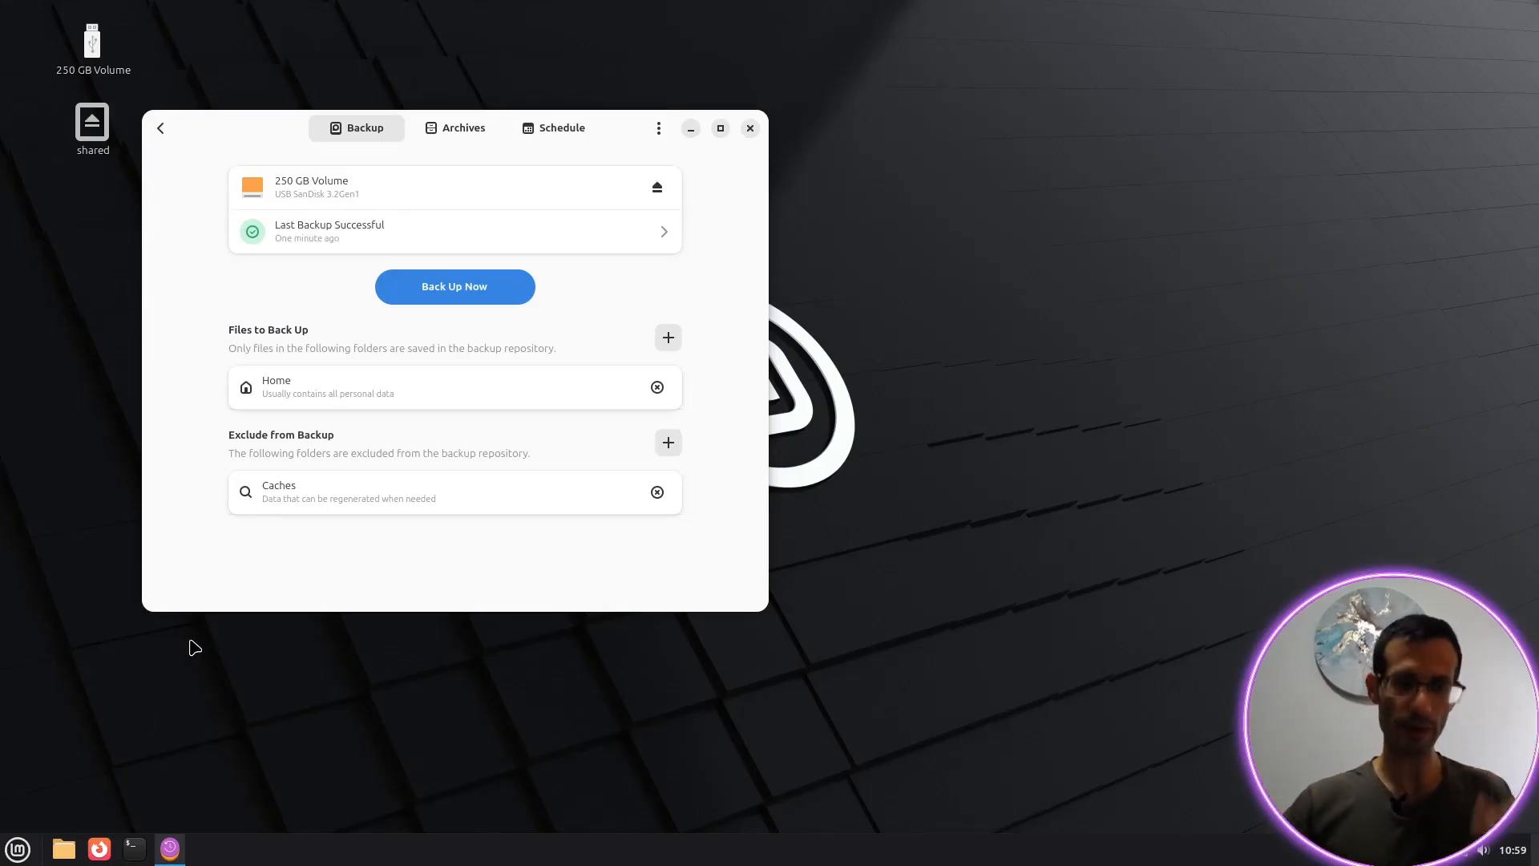
Step: Create a folder named test in the home folder and open it
click(63, 848)
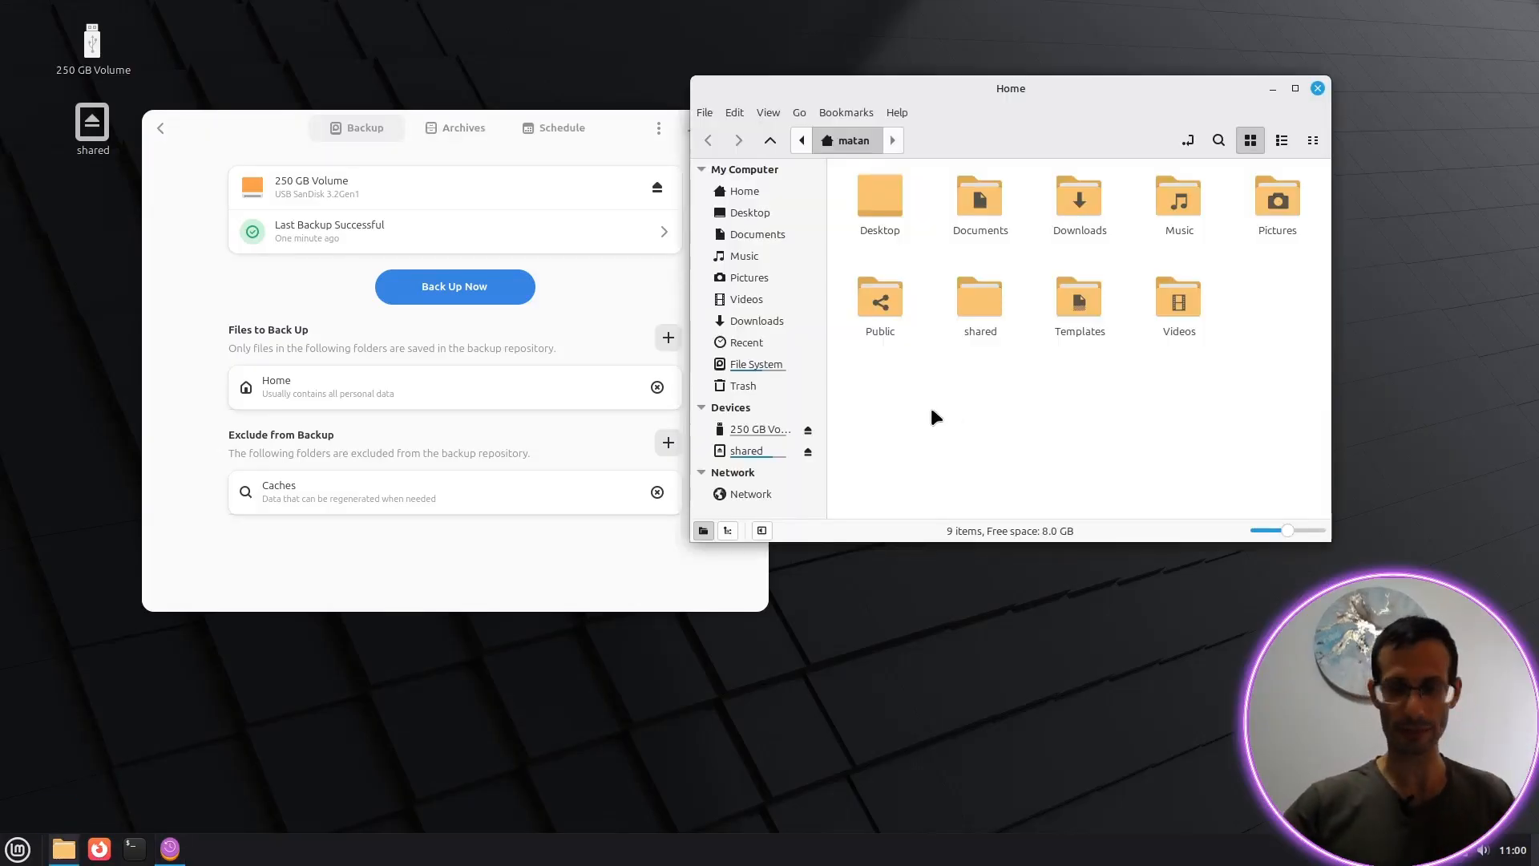
key(ctrl+shift+n)
text(test)
key(Return)
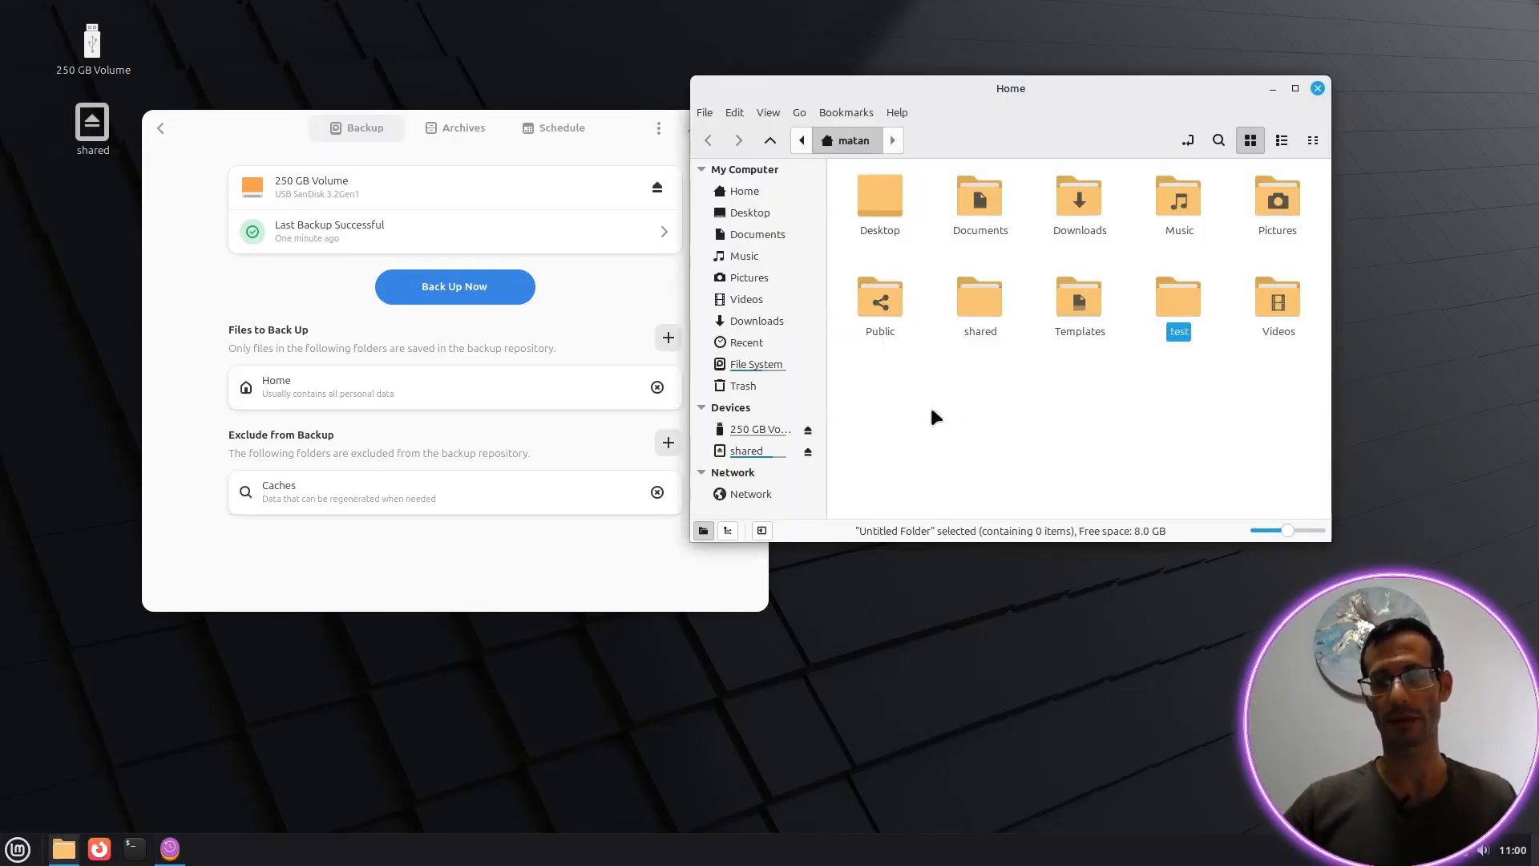
double_click(1175, 300)
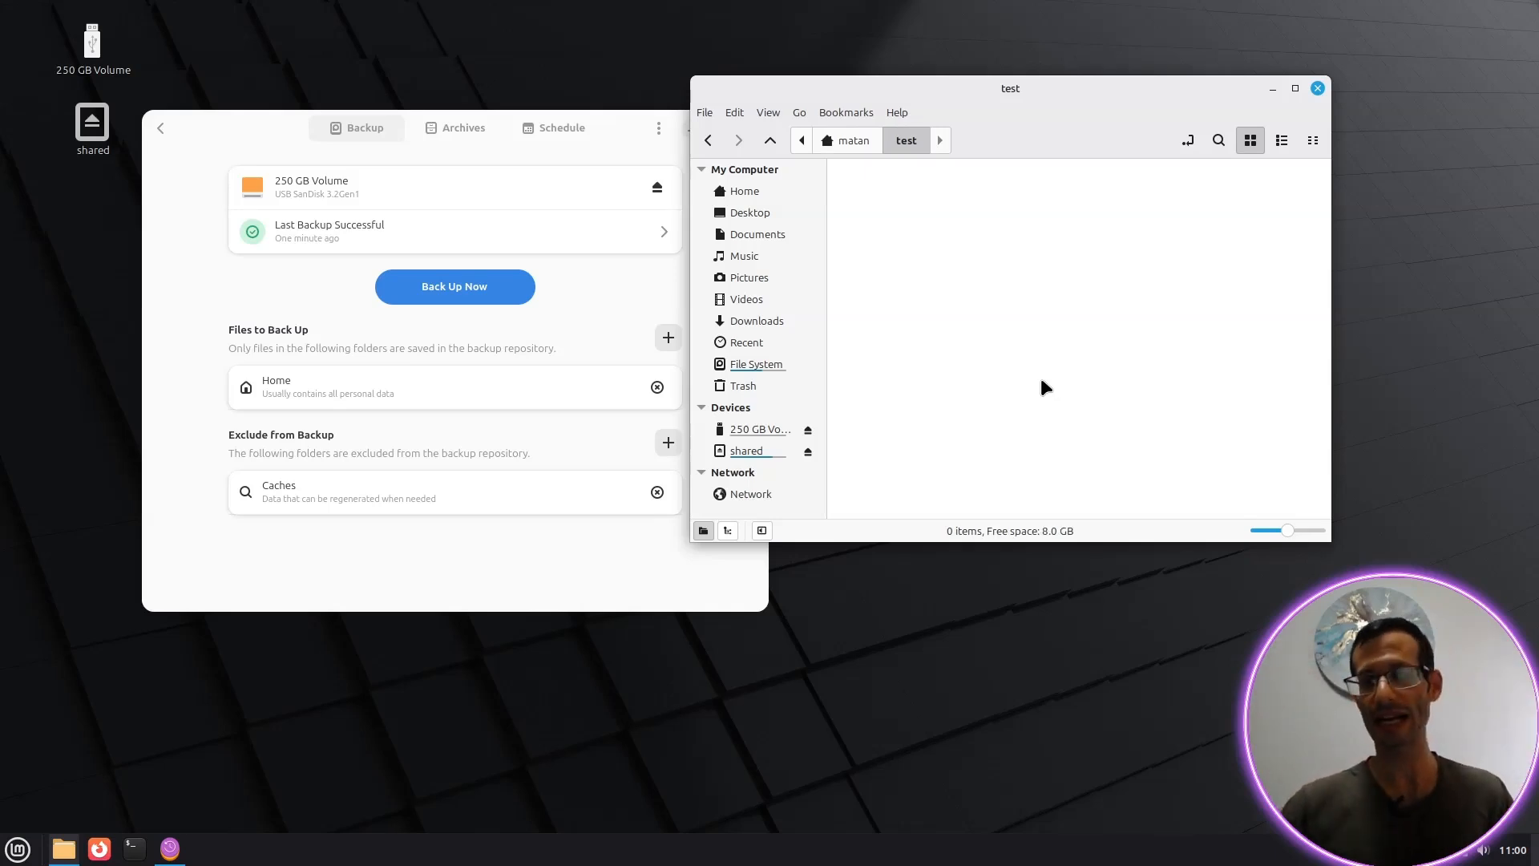
Step: Create an empty document named 1 in test containing 'abc', ready for duplicating
right_click(865, 230)
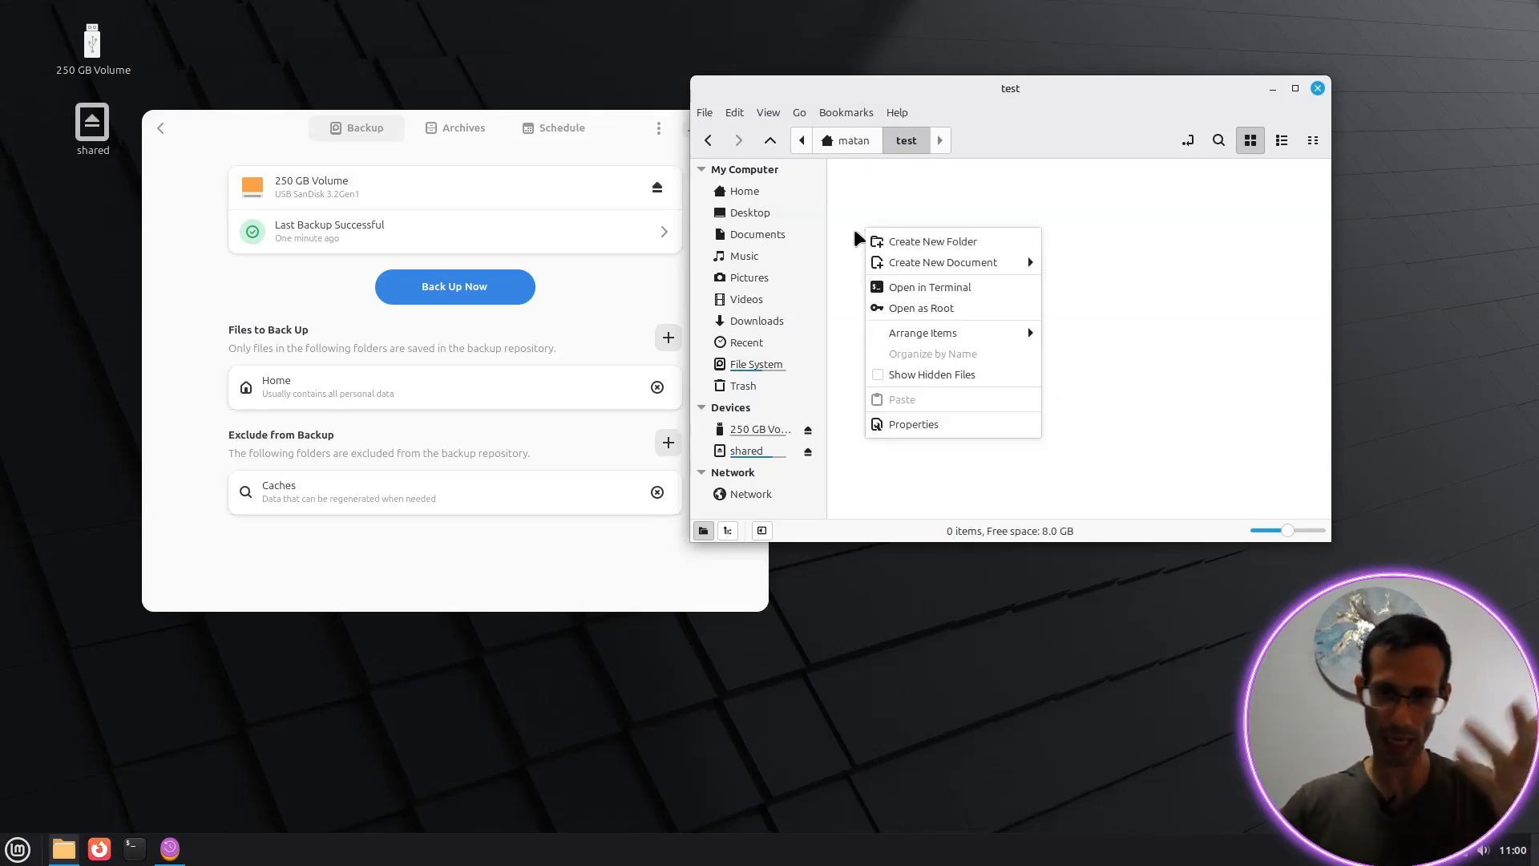
mouse_move(1017, 260)
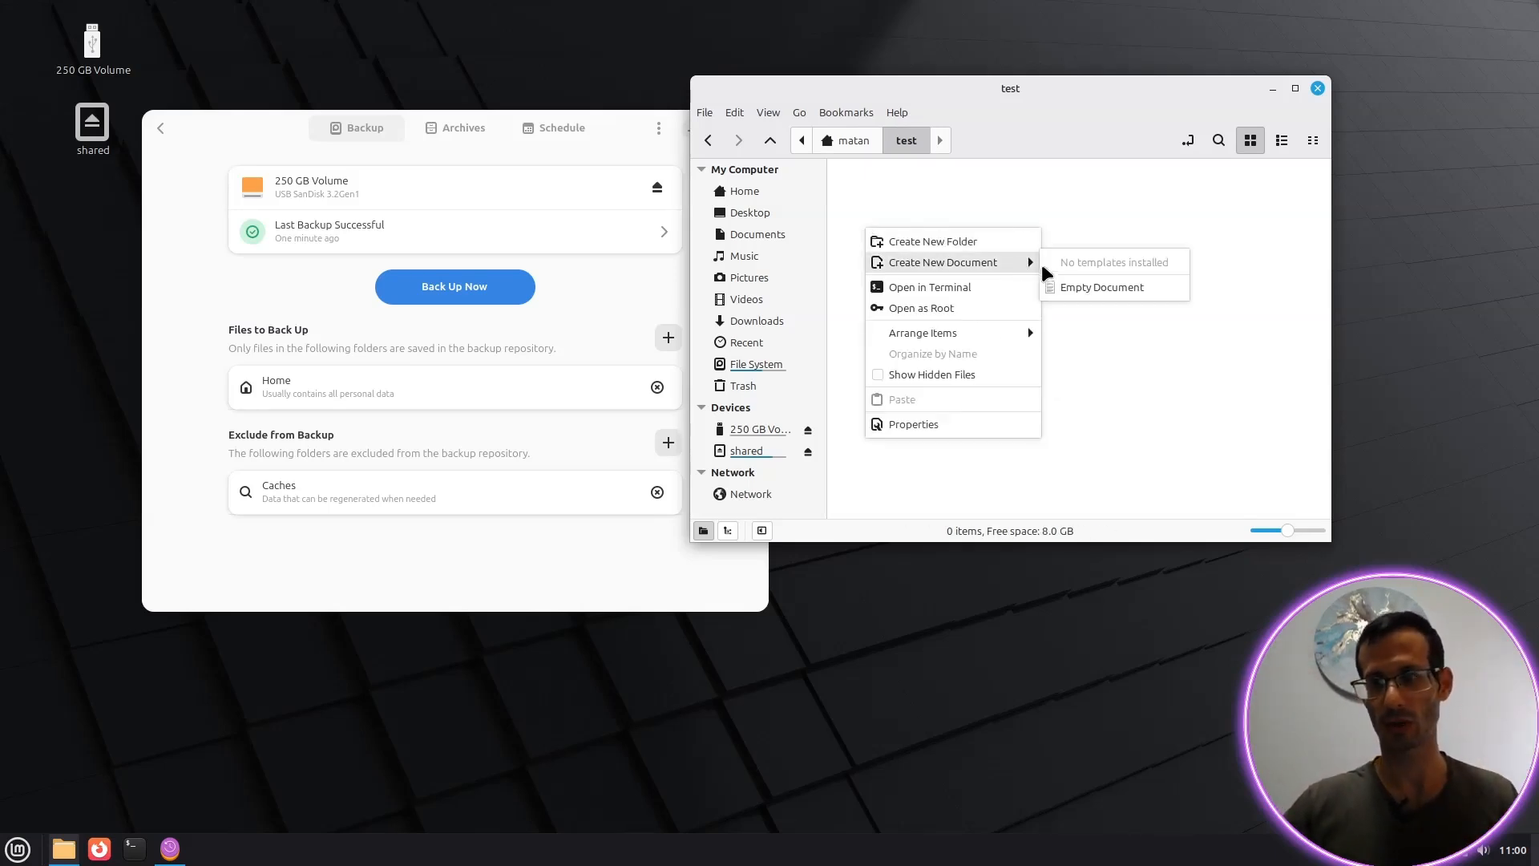
click(1099, 290)
text(1)
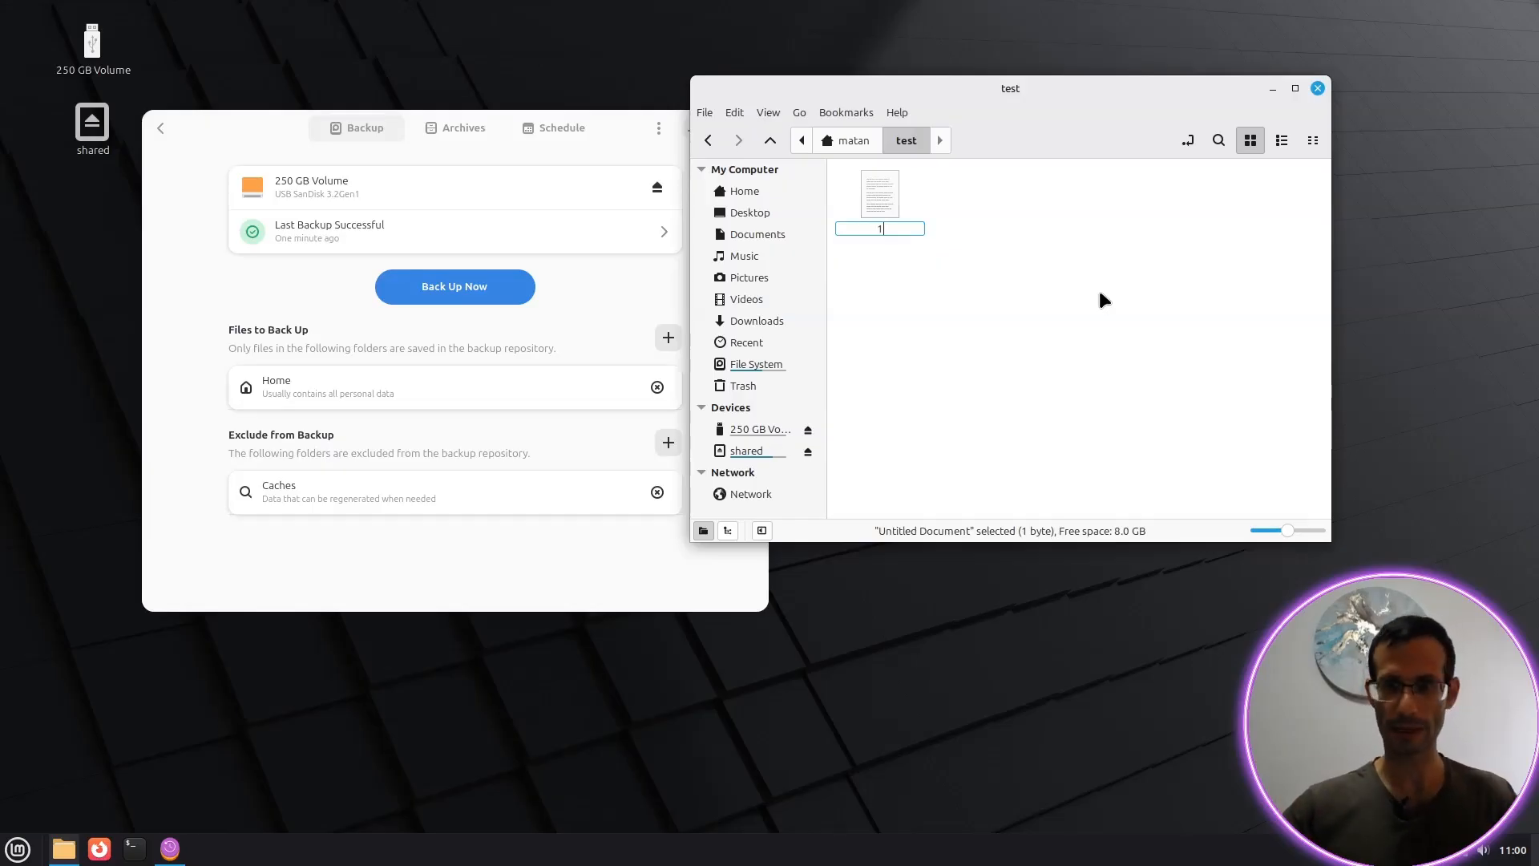
key(Return)
key(Return)
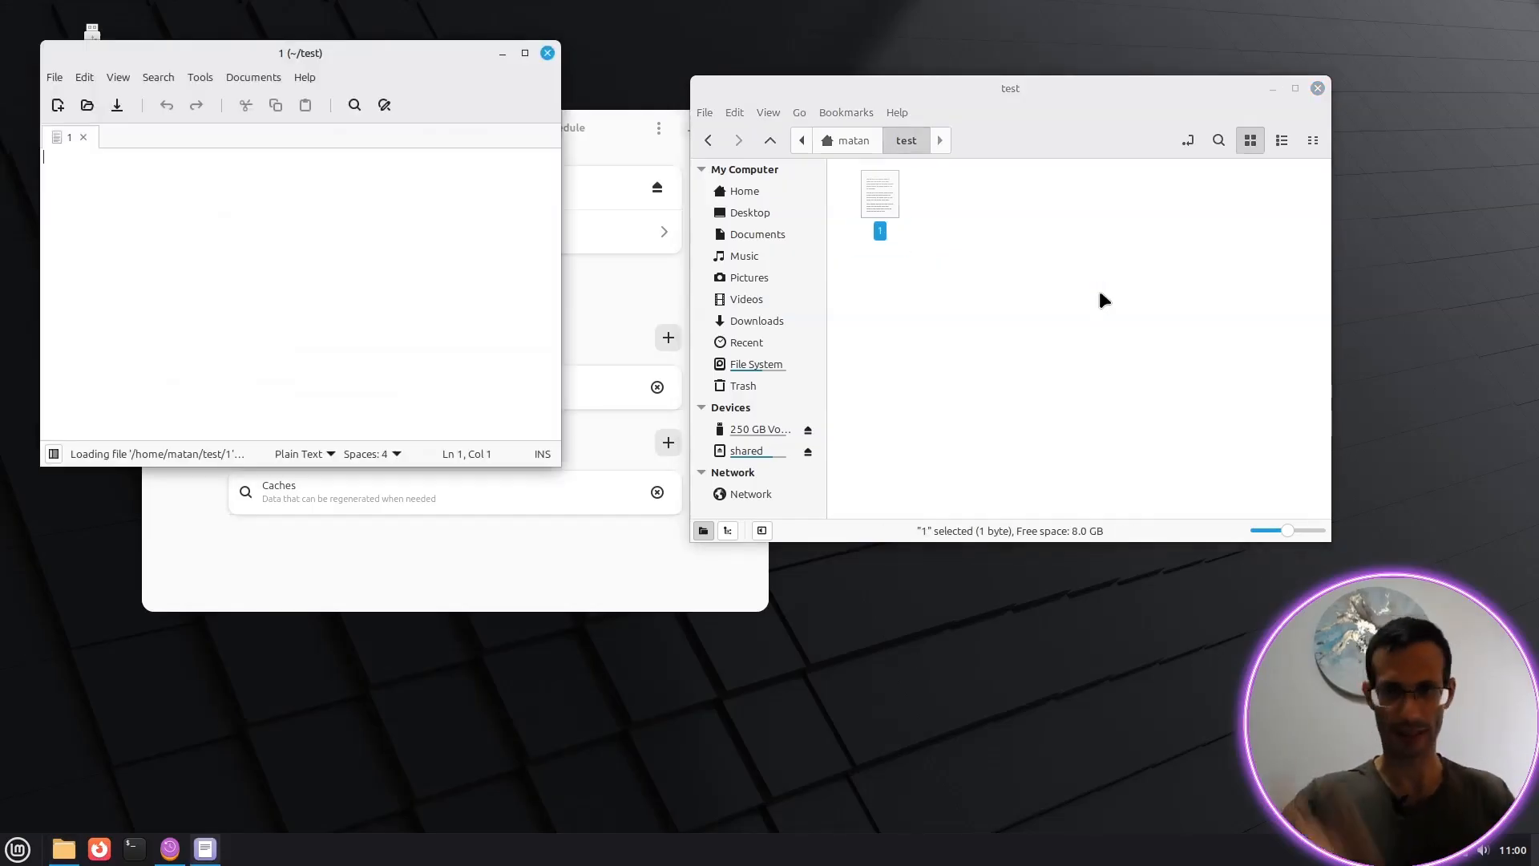
text(abc)
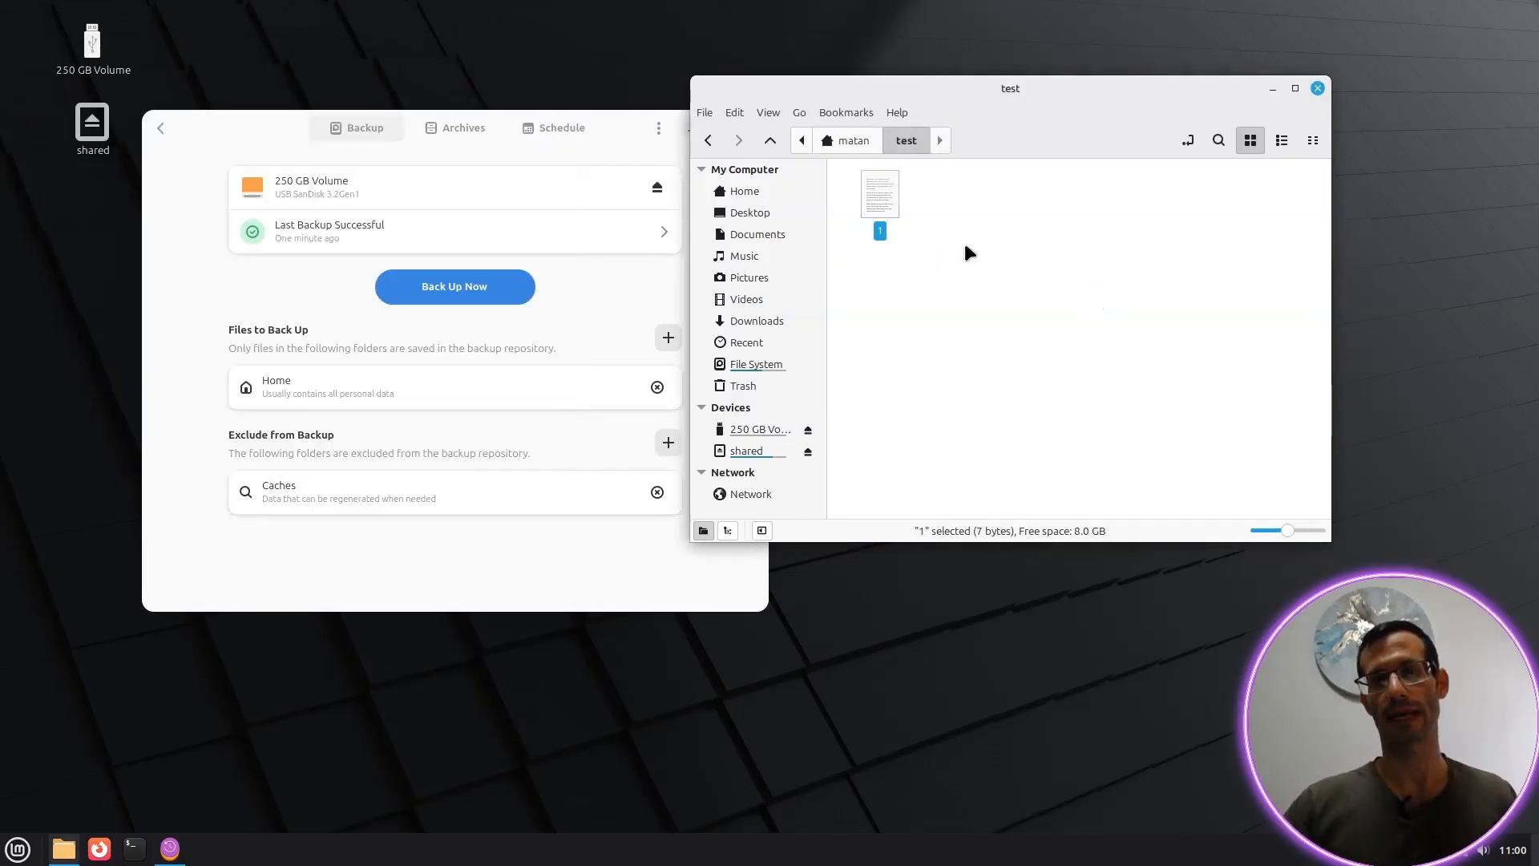
key(ctrl+c)
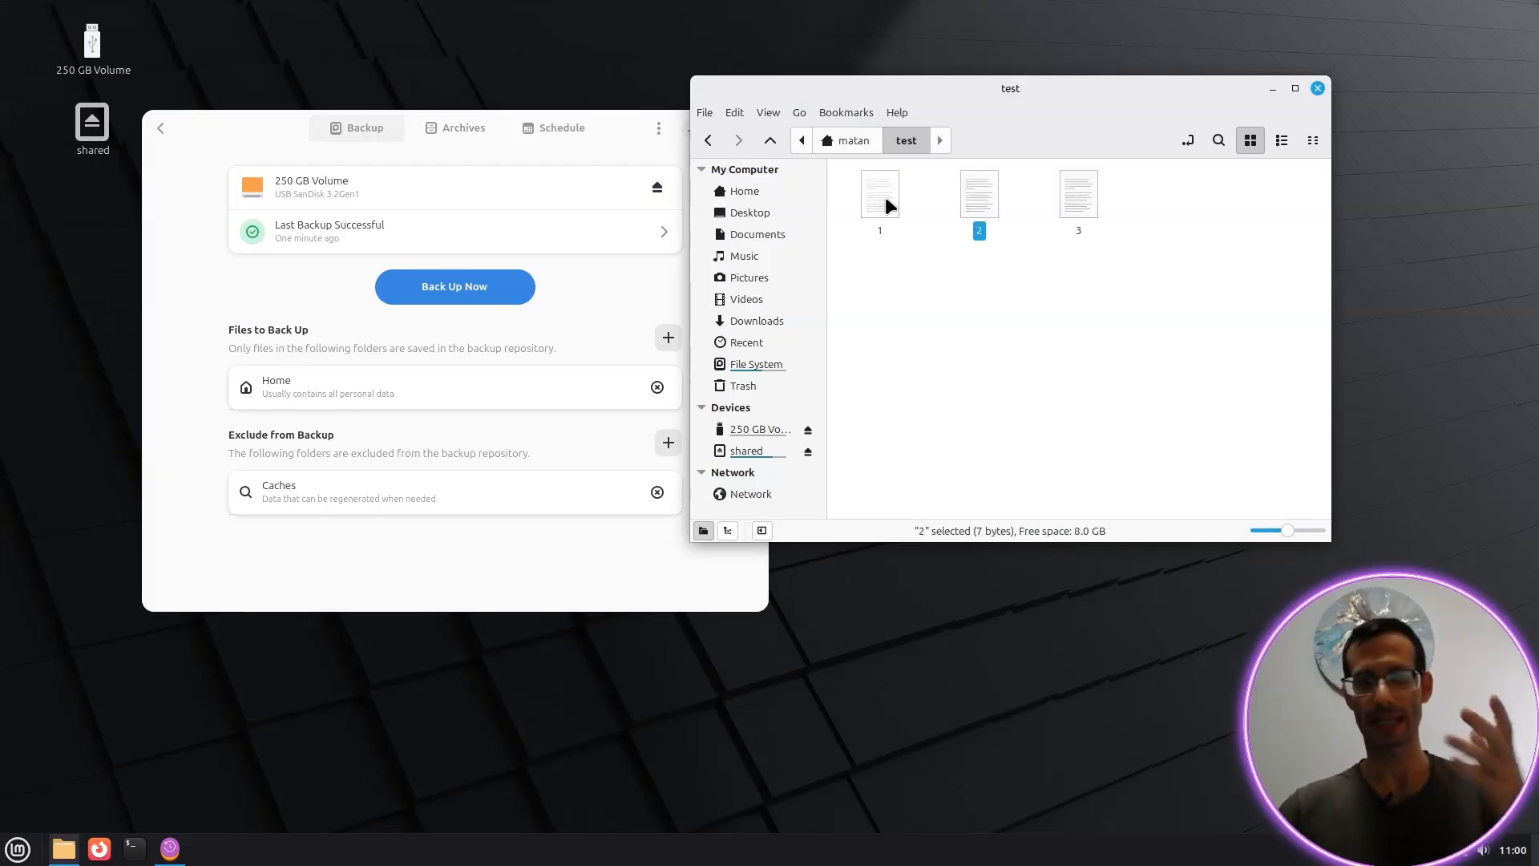
click(896, 200)
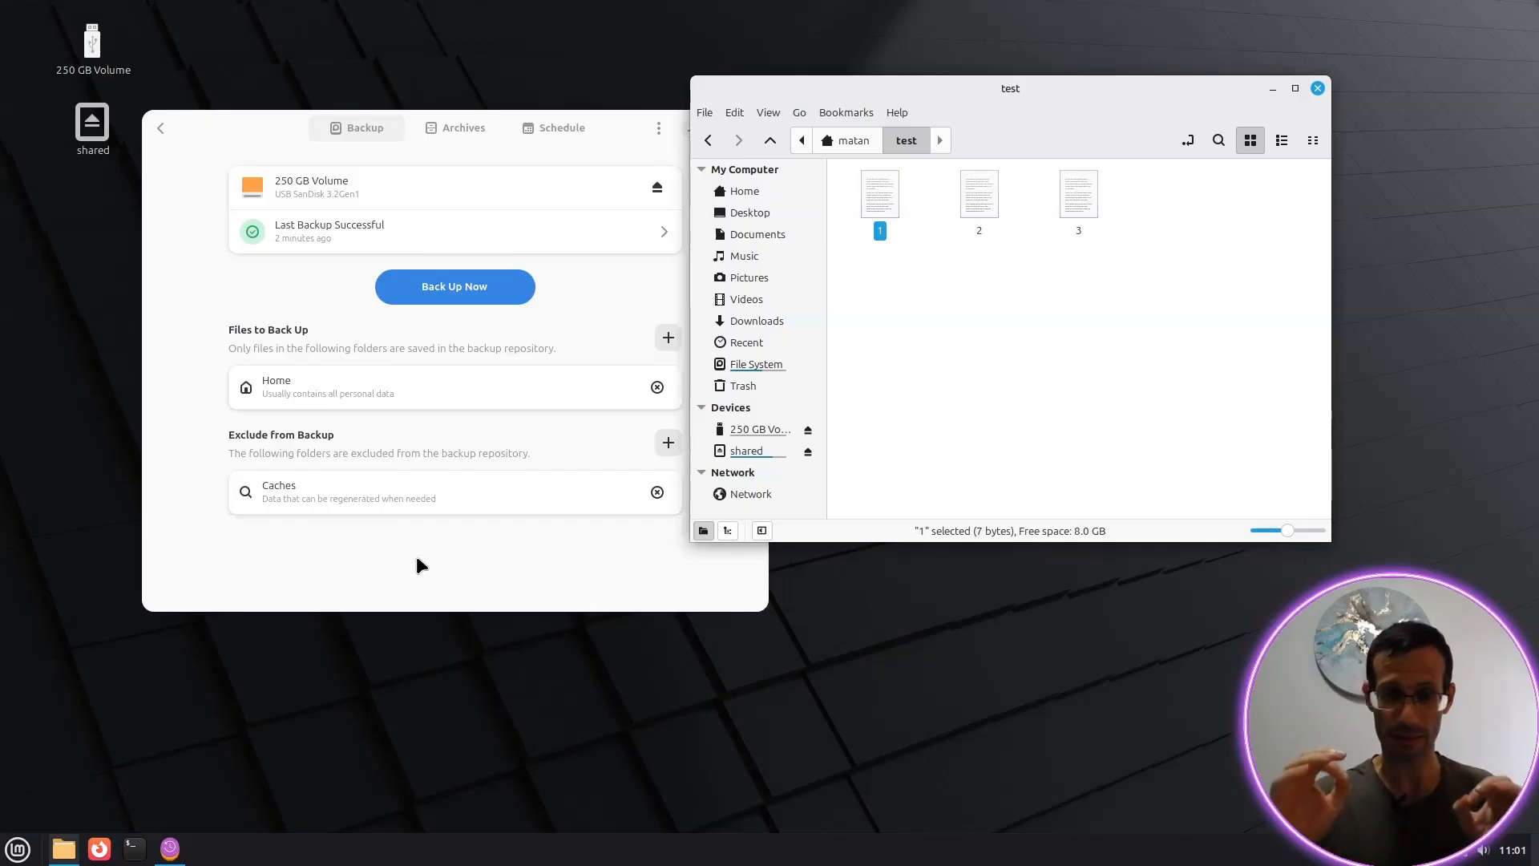
Step: Refresh the package lists with sudo apt update in a terminal, then clear the output
key(ctrl+alt+t)
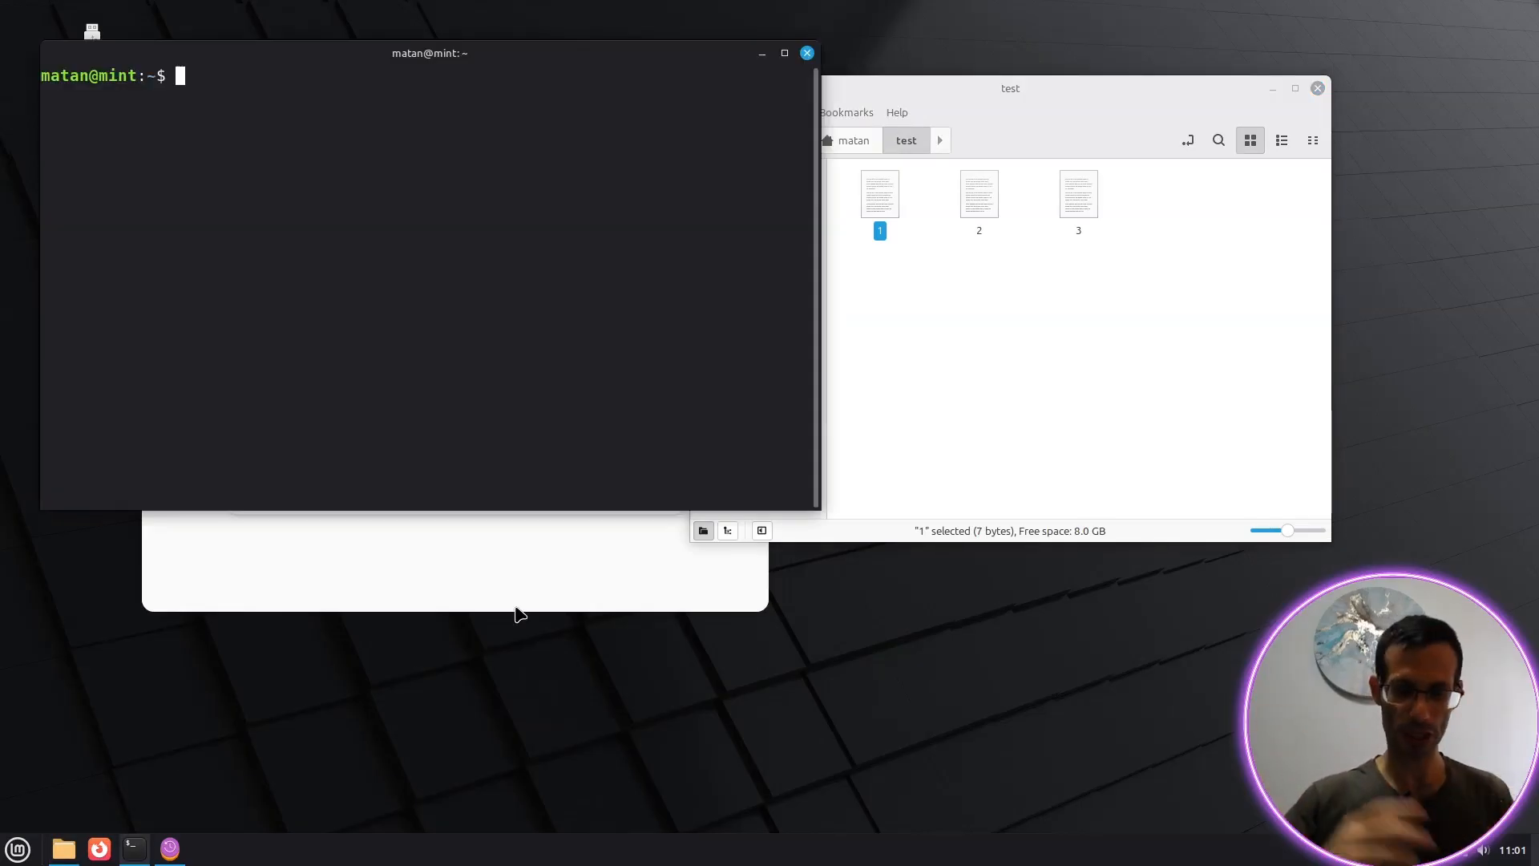
text(sudo ap)
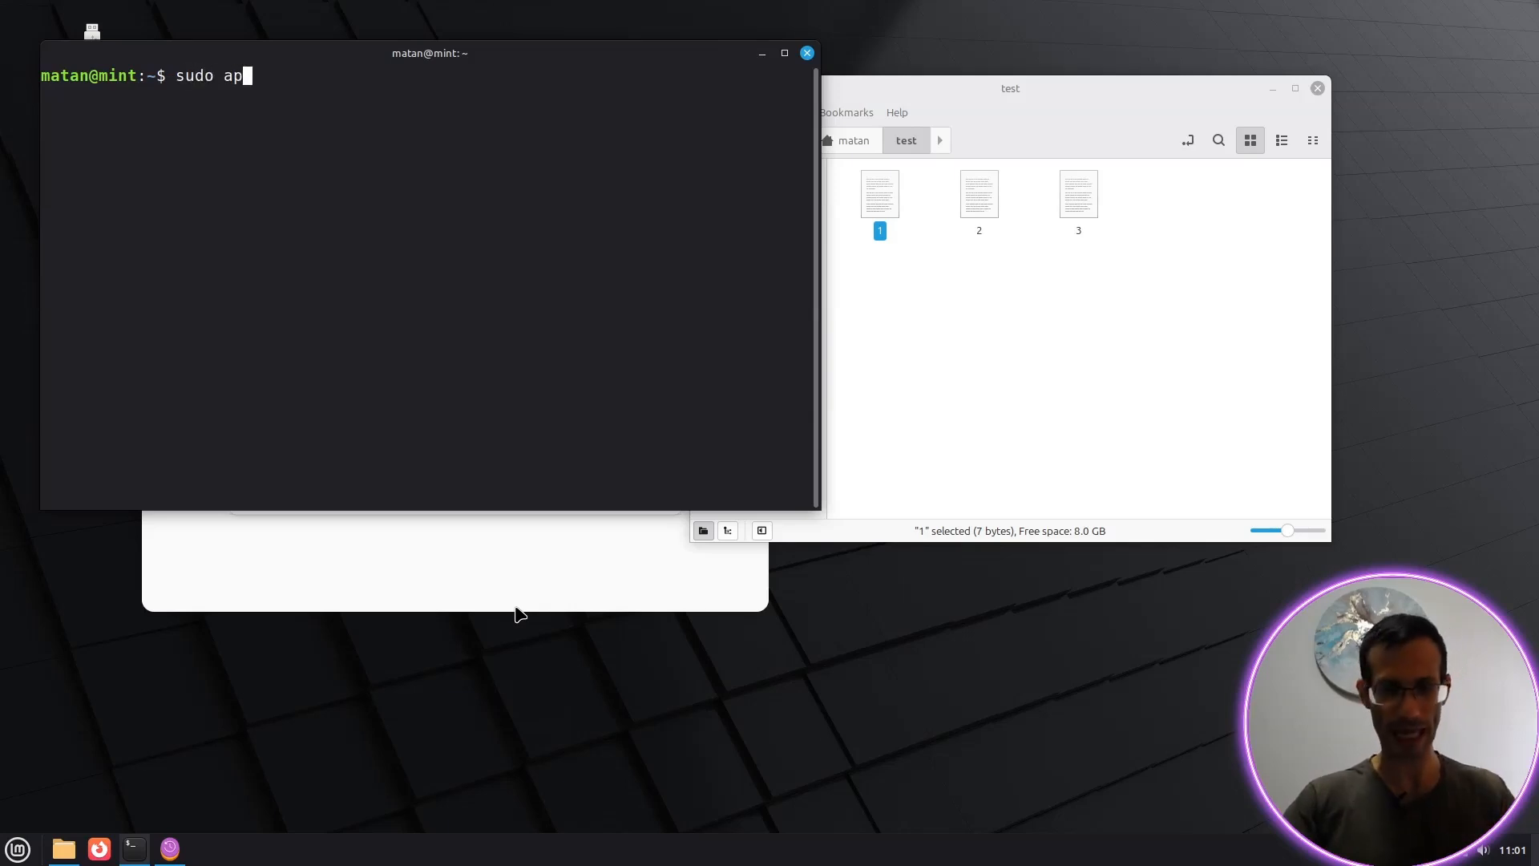
text(t update)
key(Return)
text(****)
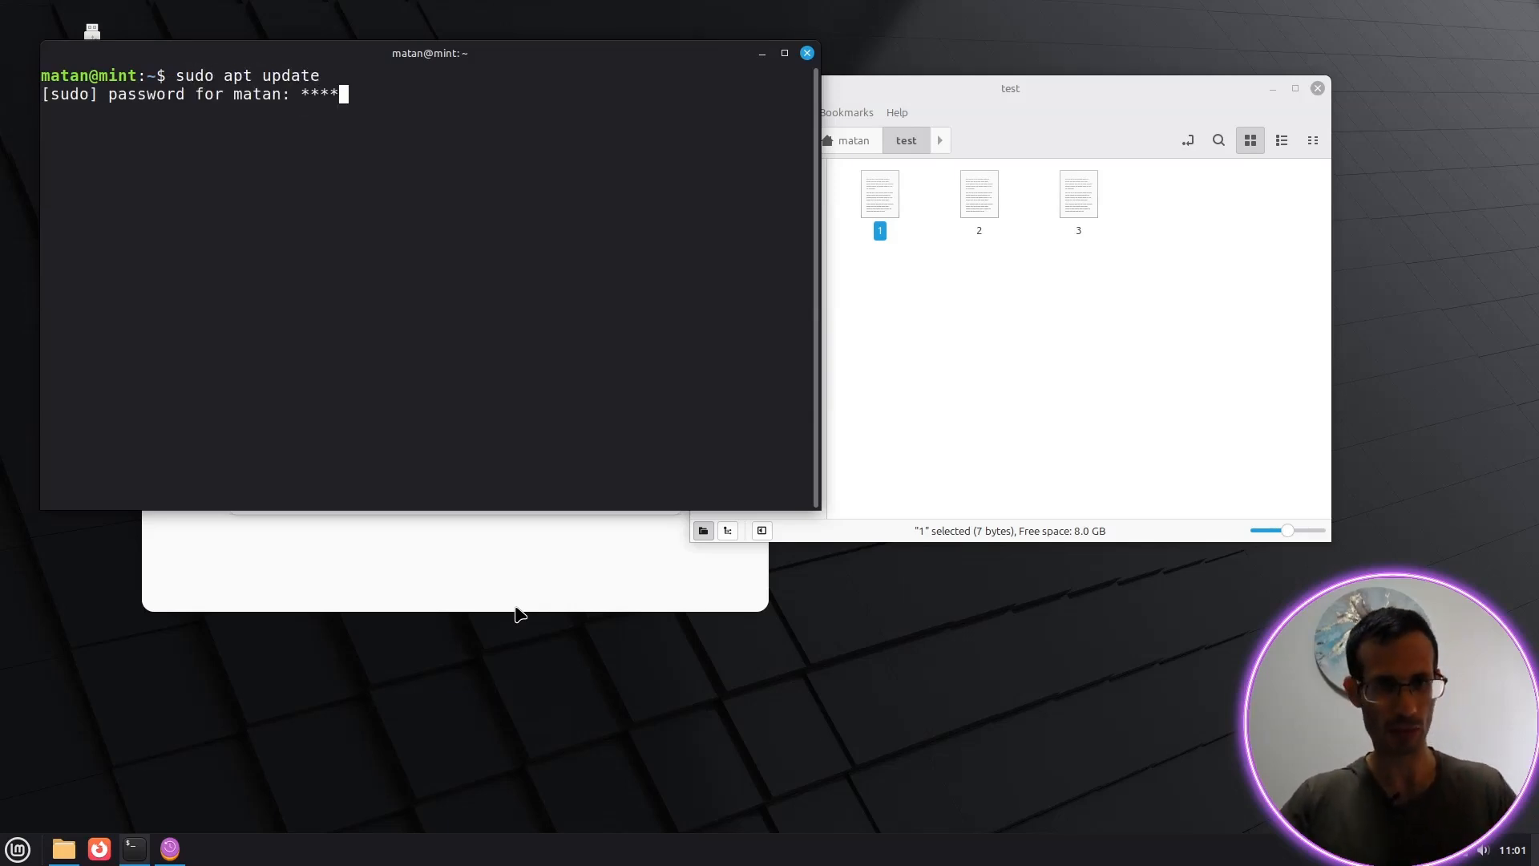
key(Return)
key(ctrl+l)
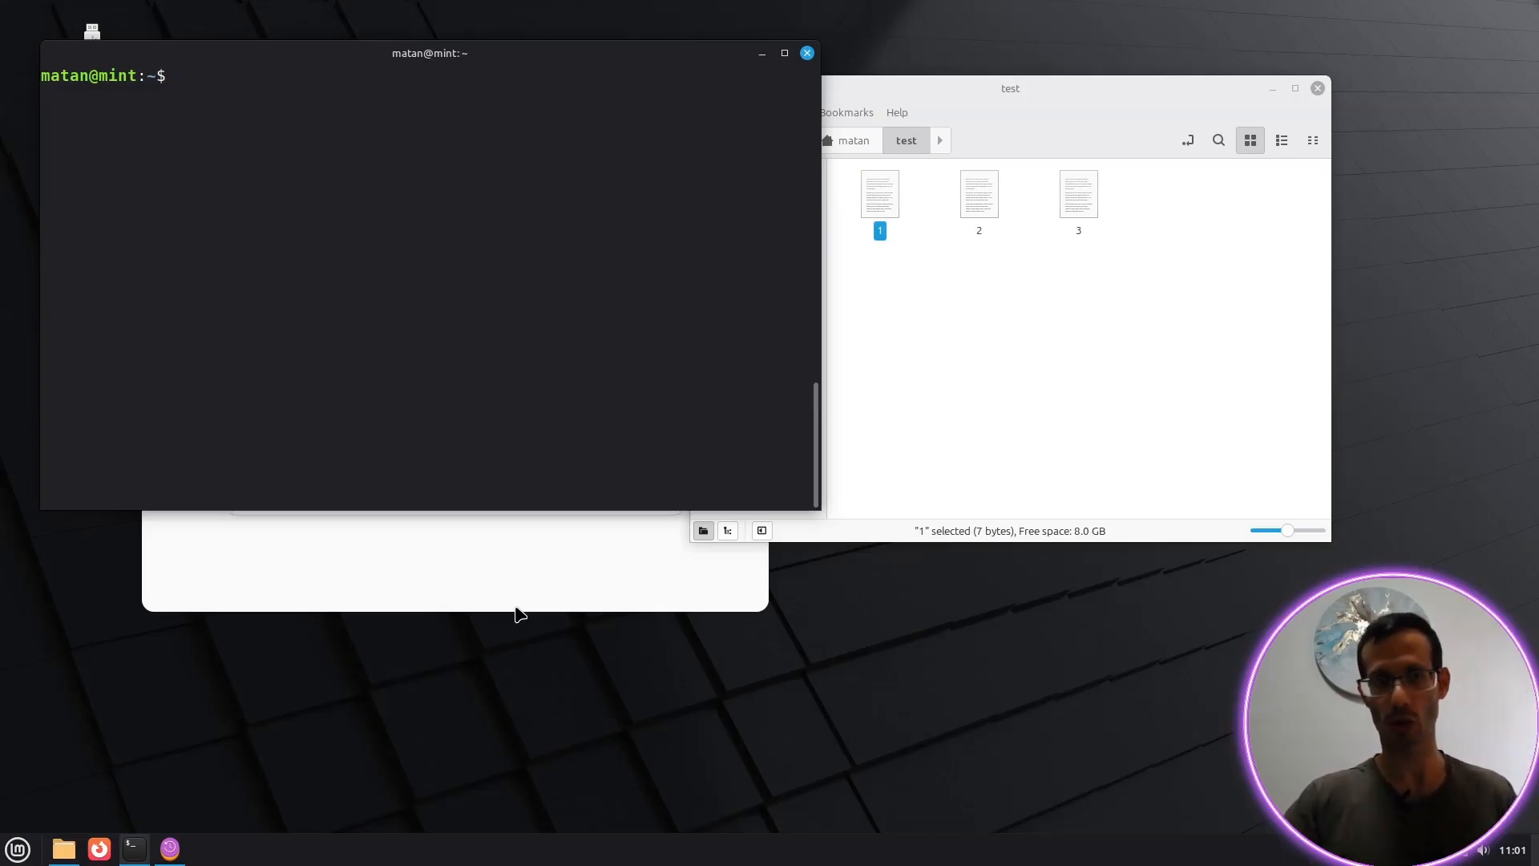
Step: Install Meld with sudo apt install meld and minimize the terminal
text(sudo apt )
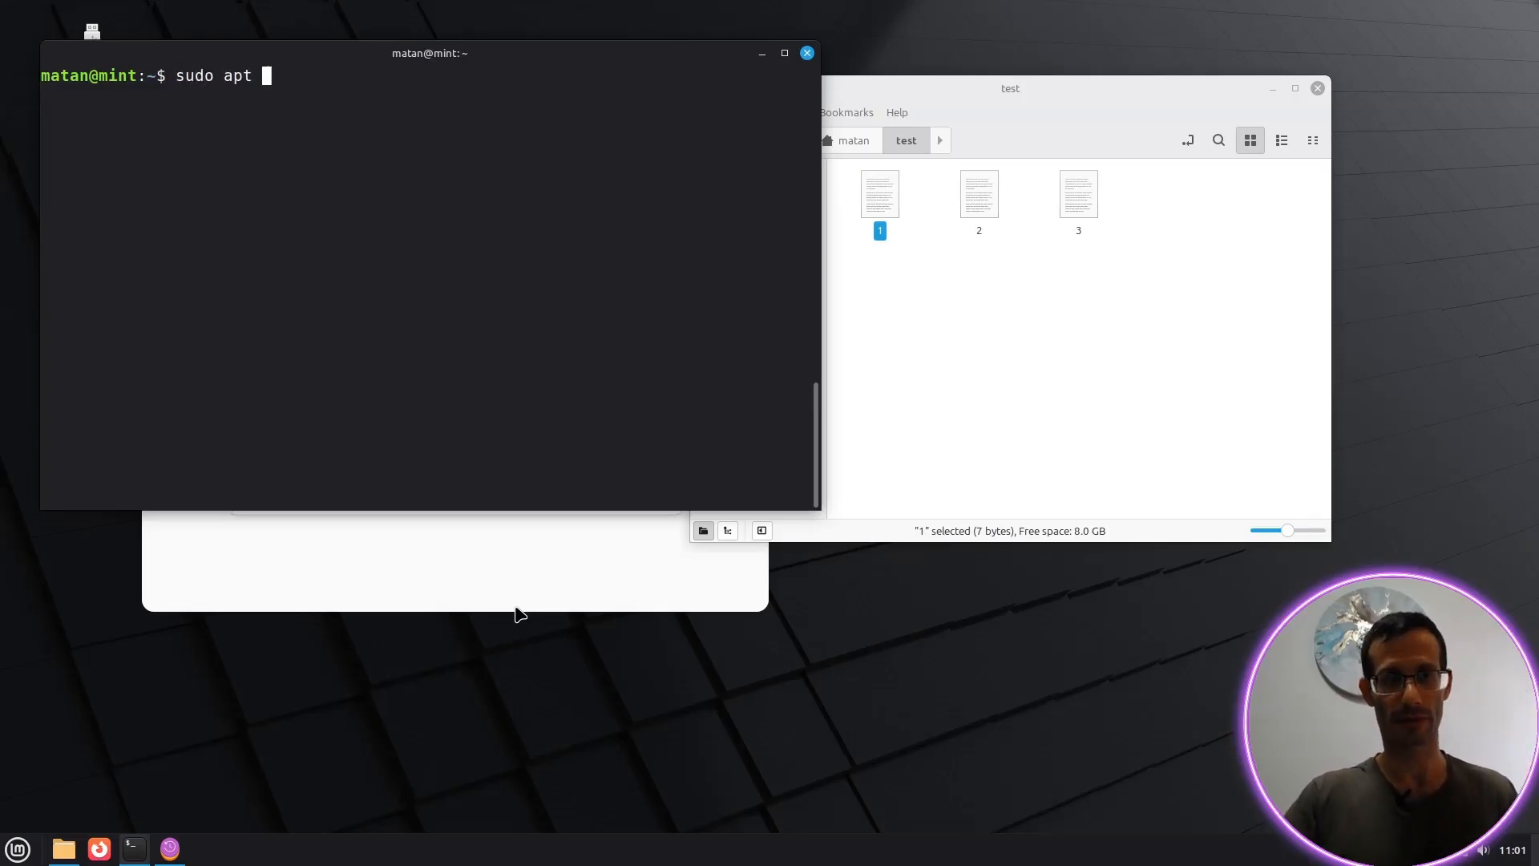
text(install meld)
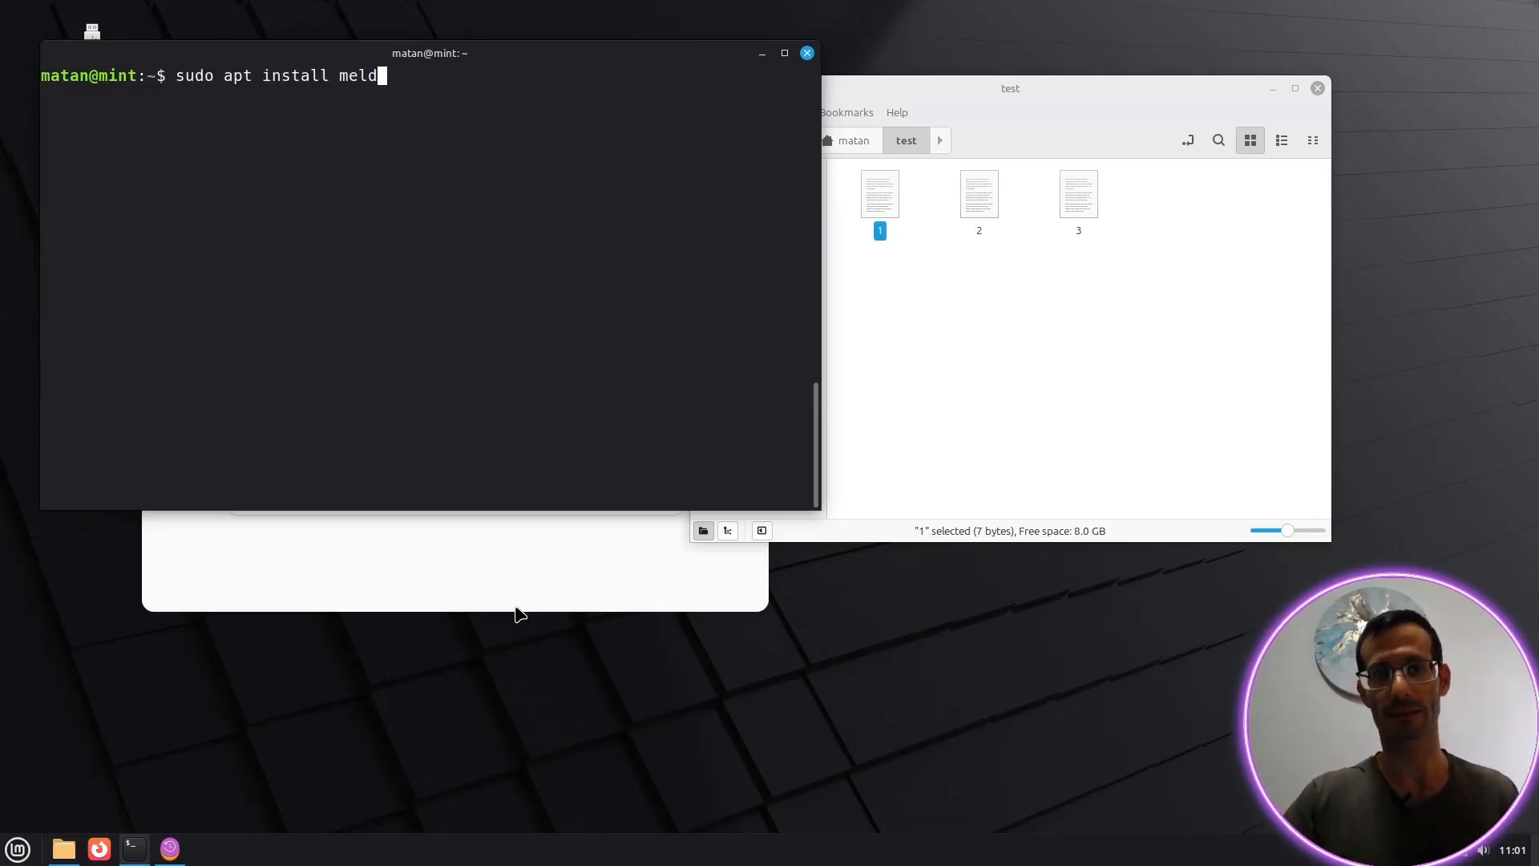
key(Return)
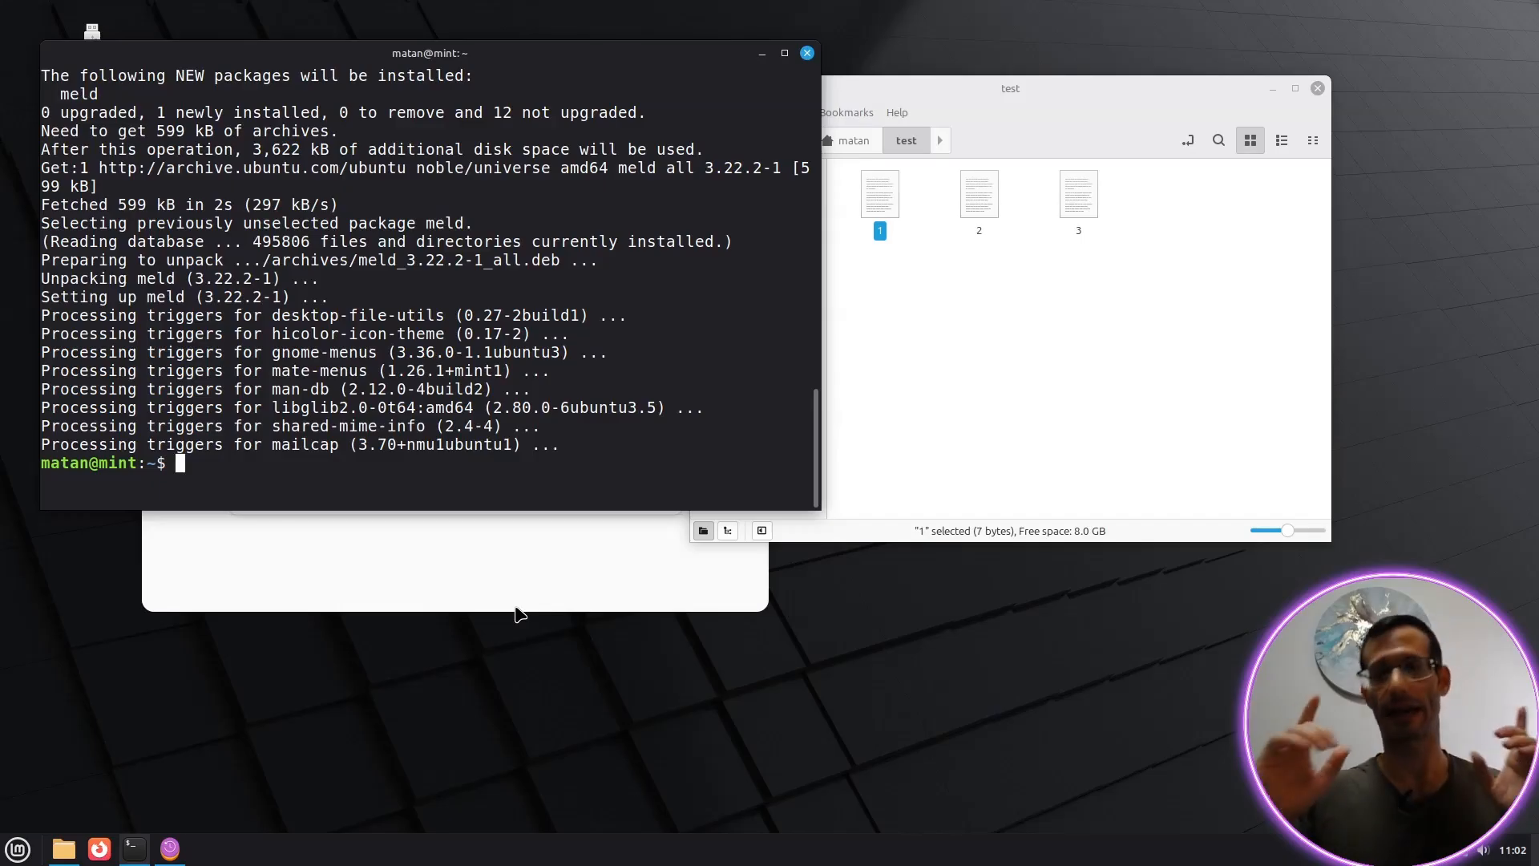
click(762, 53)
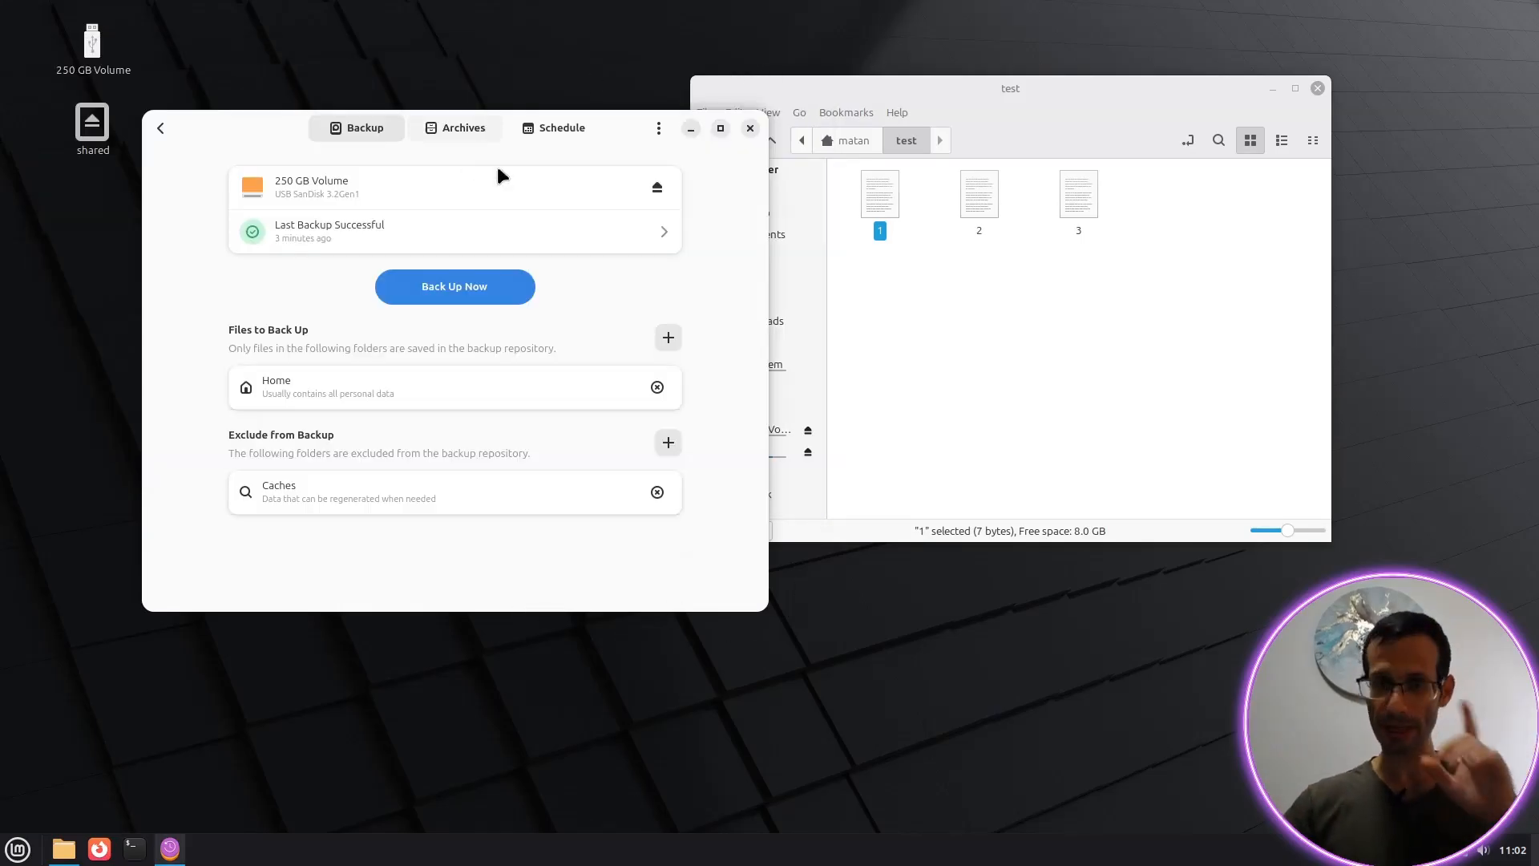
Step: Expand the 20 December 2025 archive and browse its saved files in a file manager
click(462, 132)
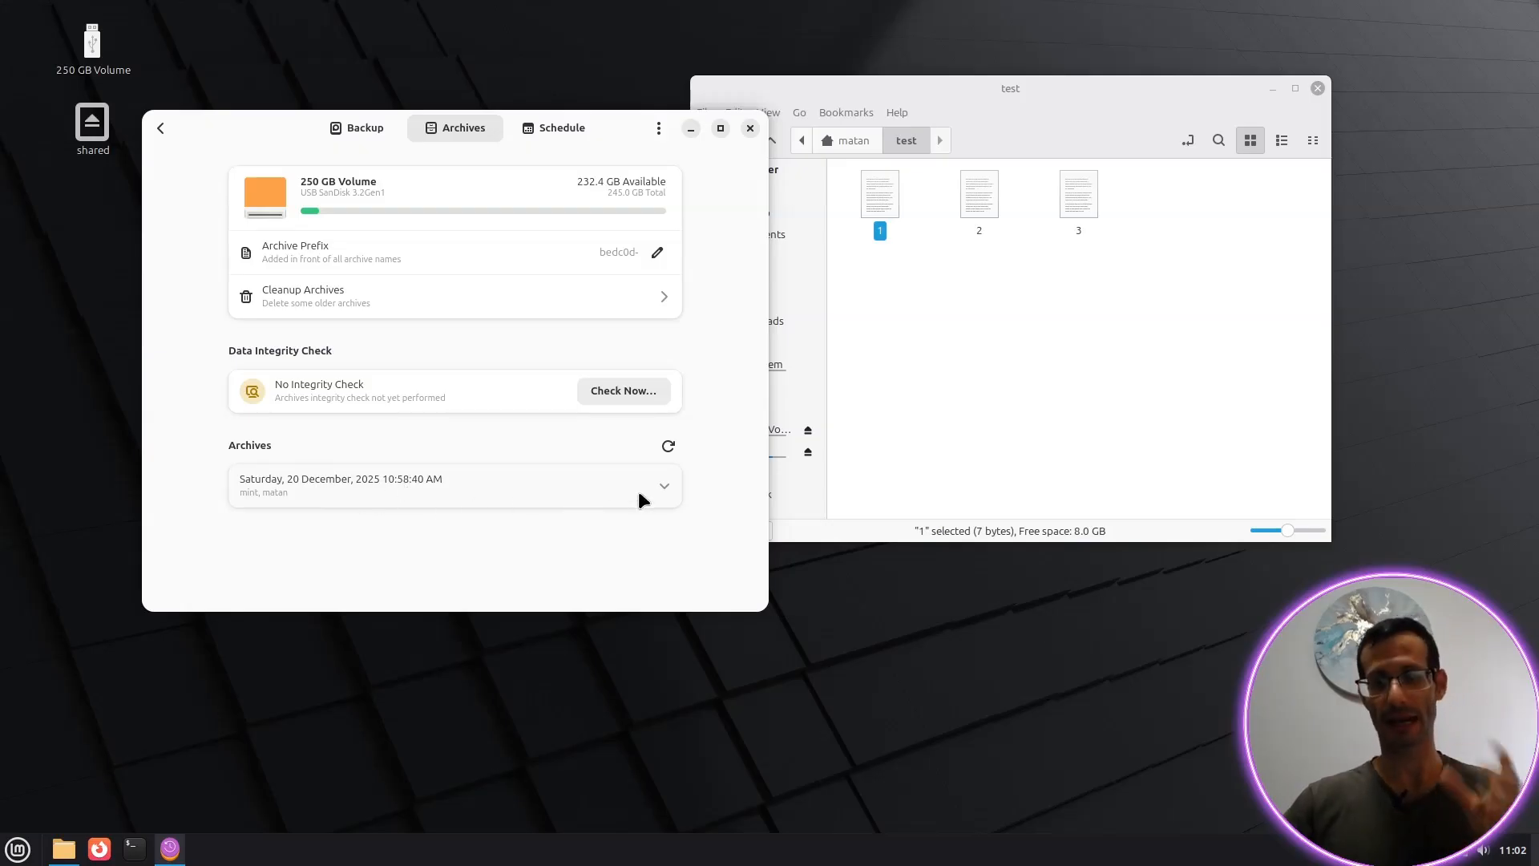
click(452, 488)
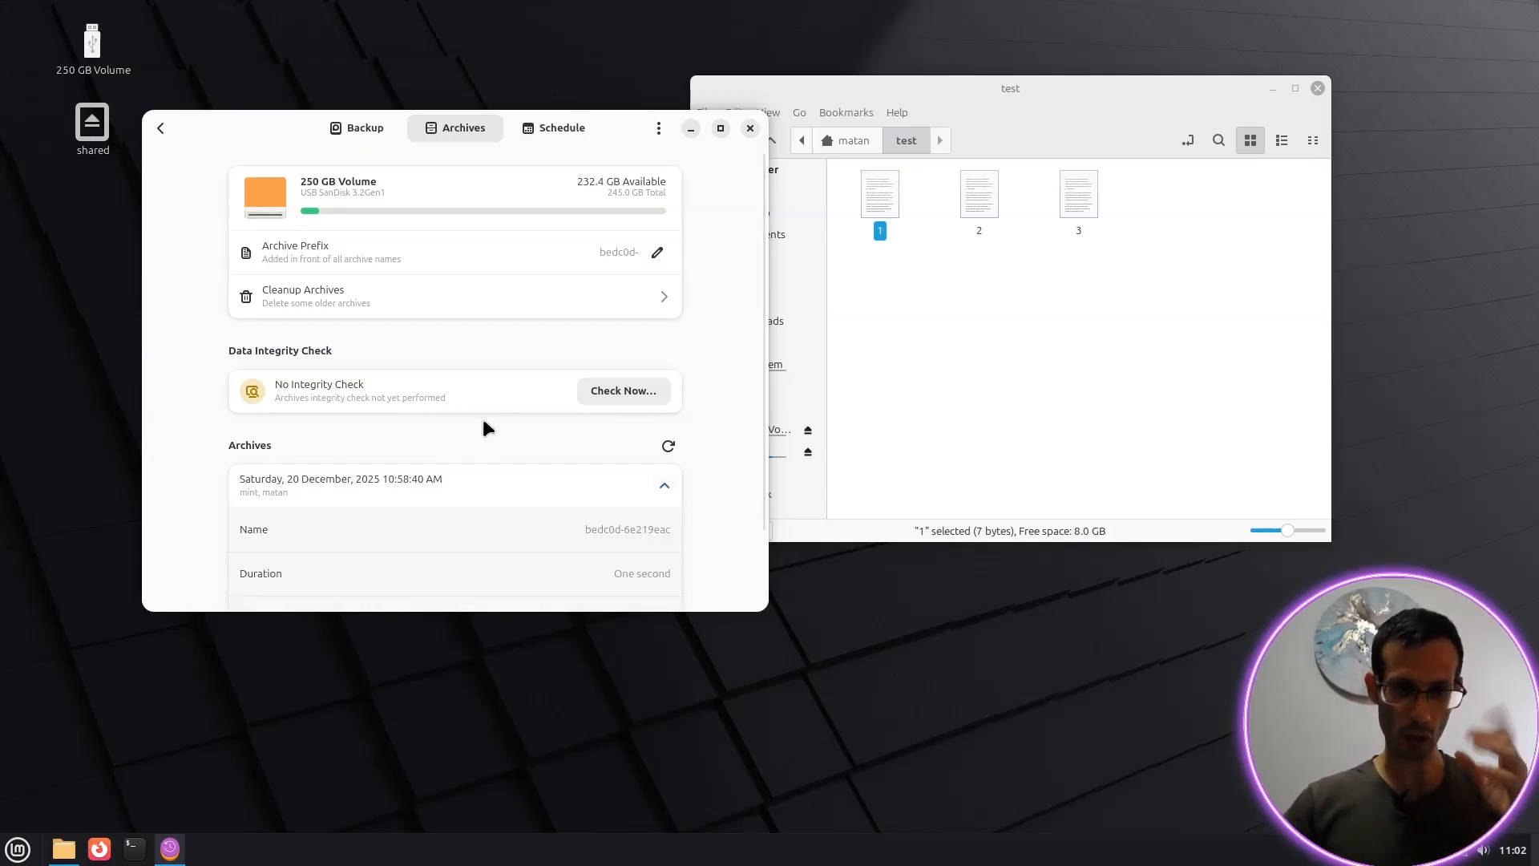
scroll(484, 420, down, 1)
scroll(489, 421, down, 1)
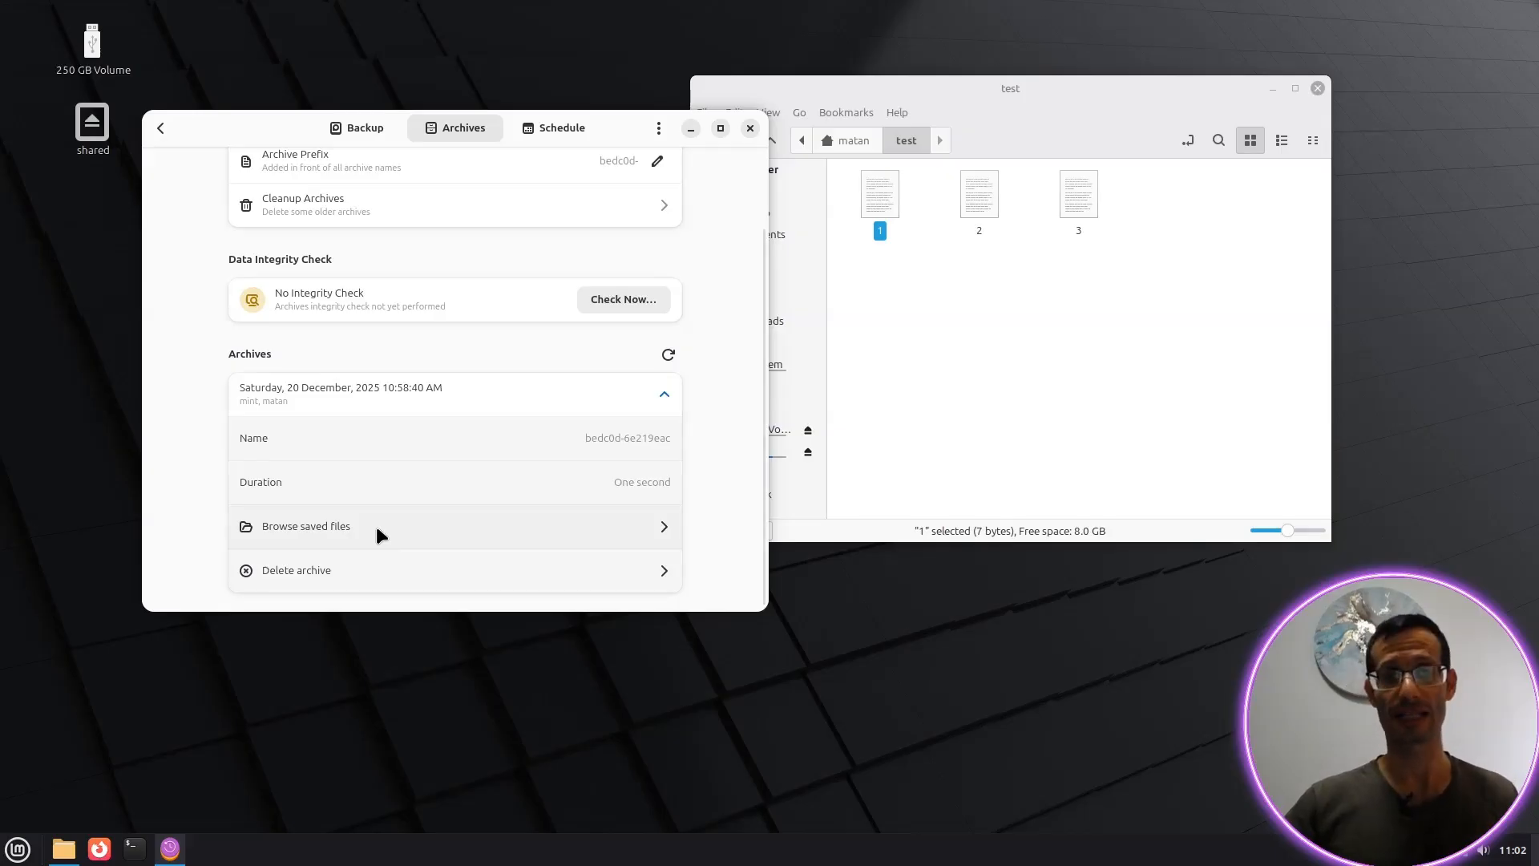
click(327, 524)
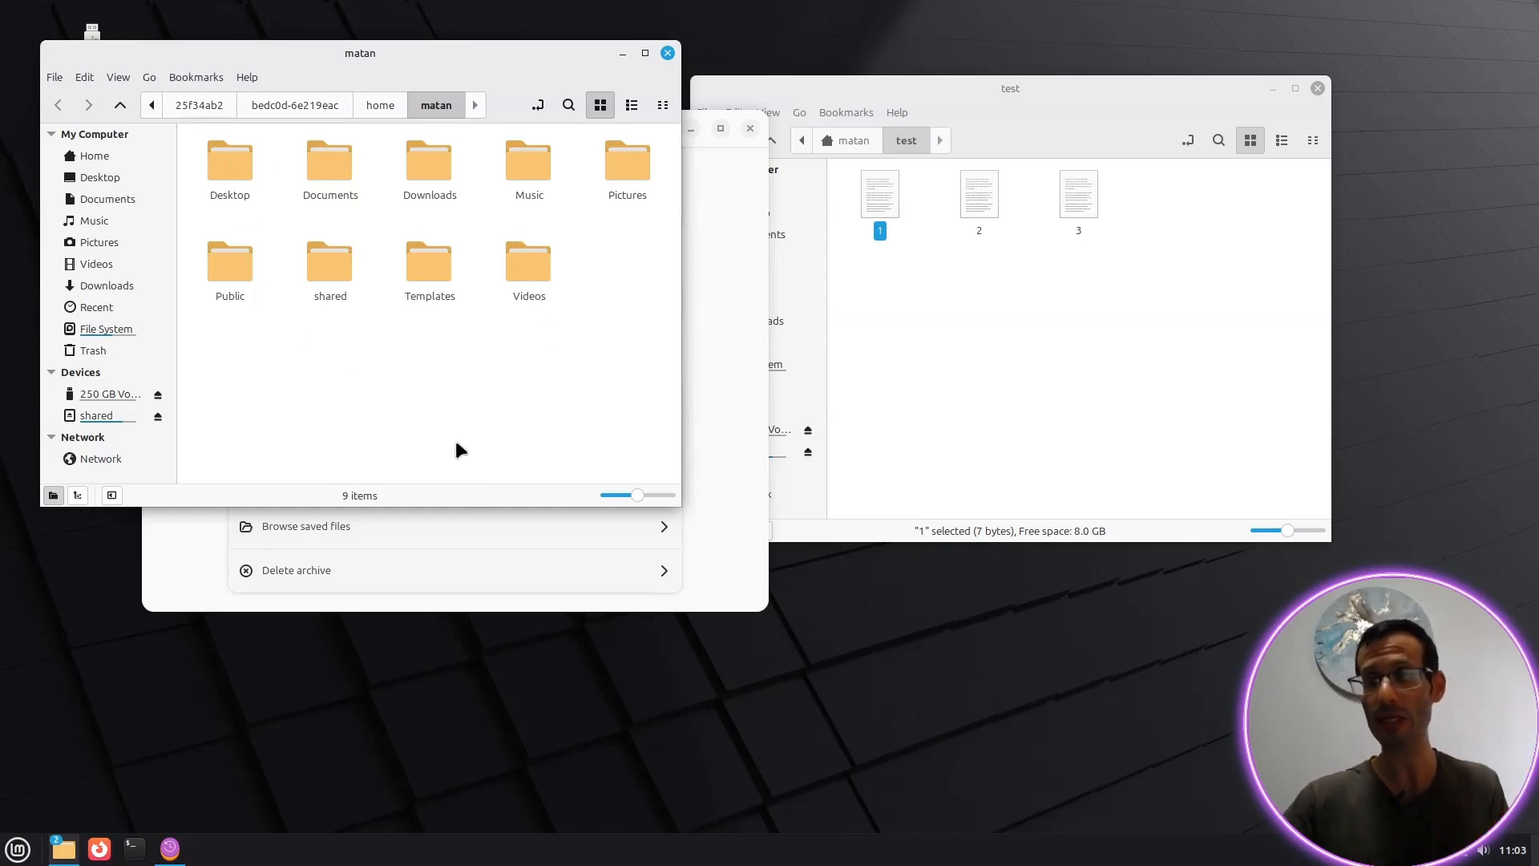
Step: Go up from test to the live Home folder and clear the selection
click(850, 141)
click(950, 349)
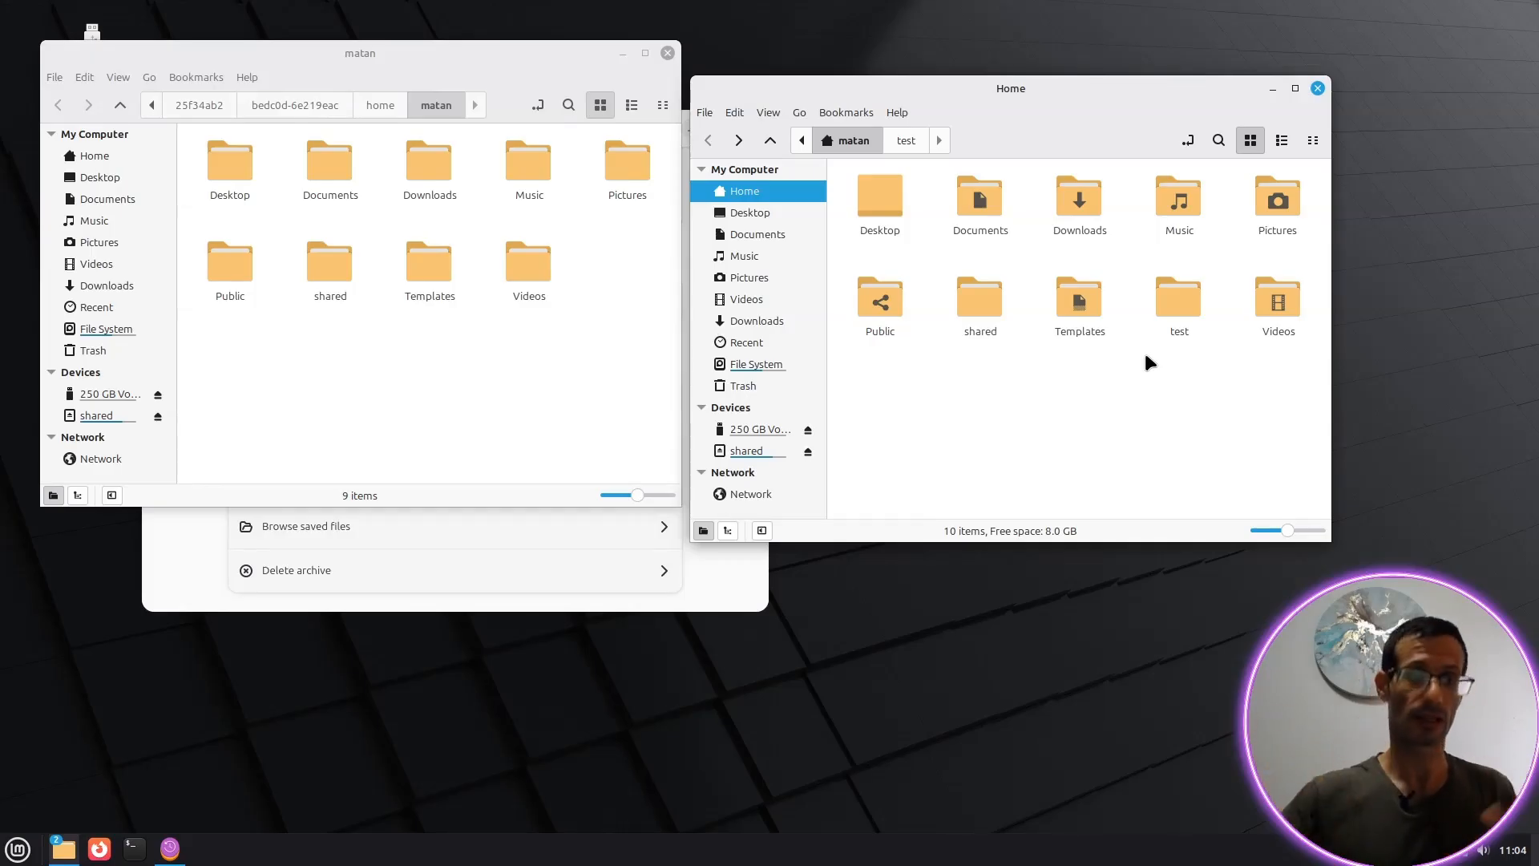
Step: Launch Meld and choose a folder comparison
click(7, 857)
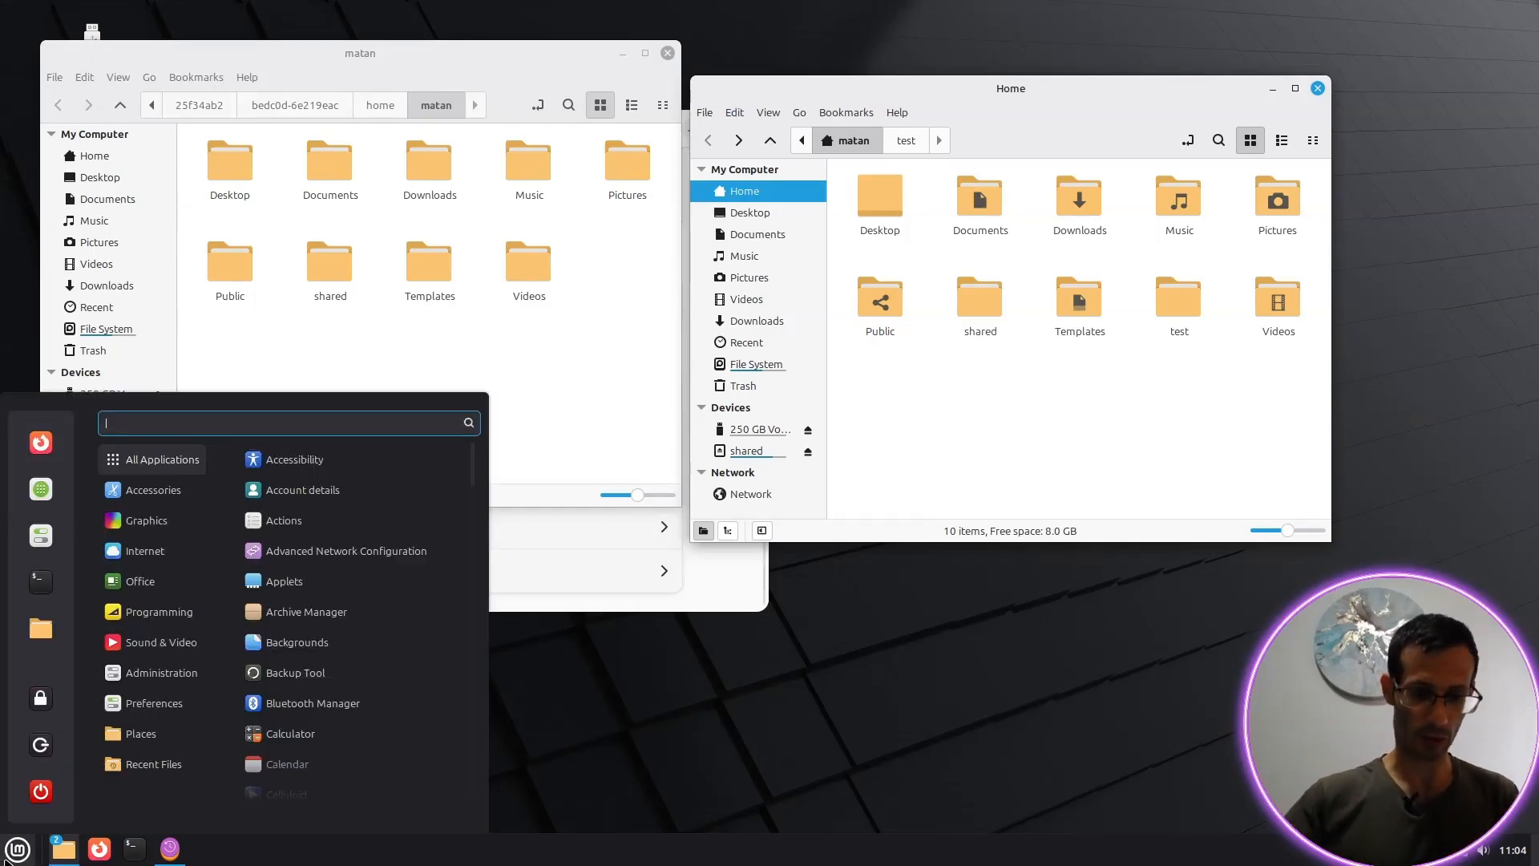
text(meld)
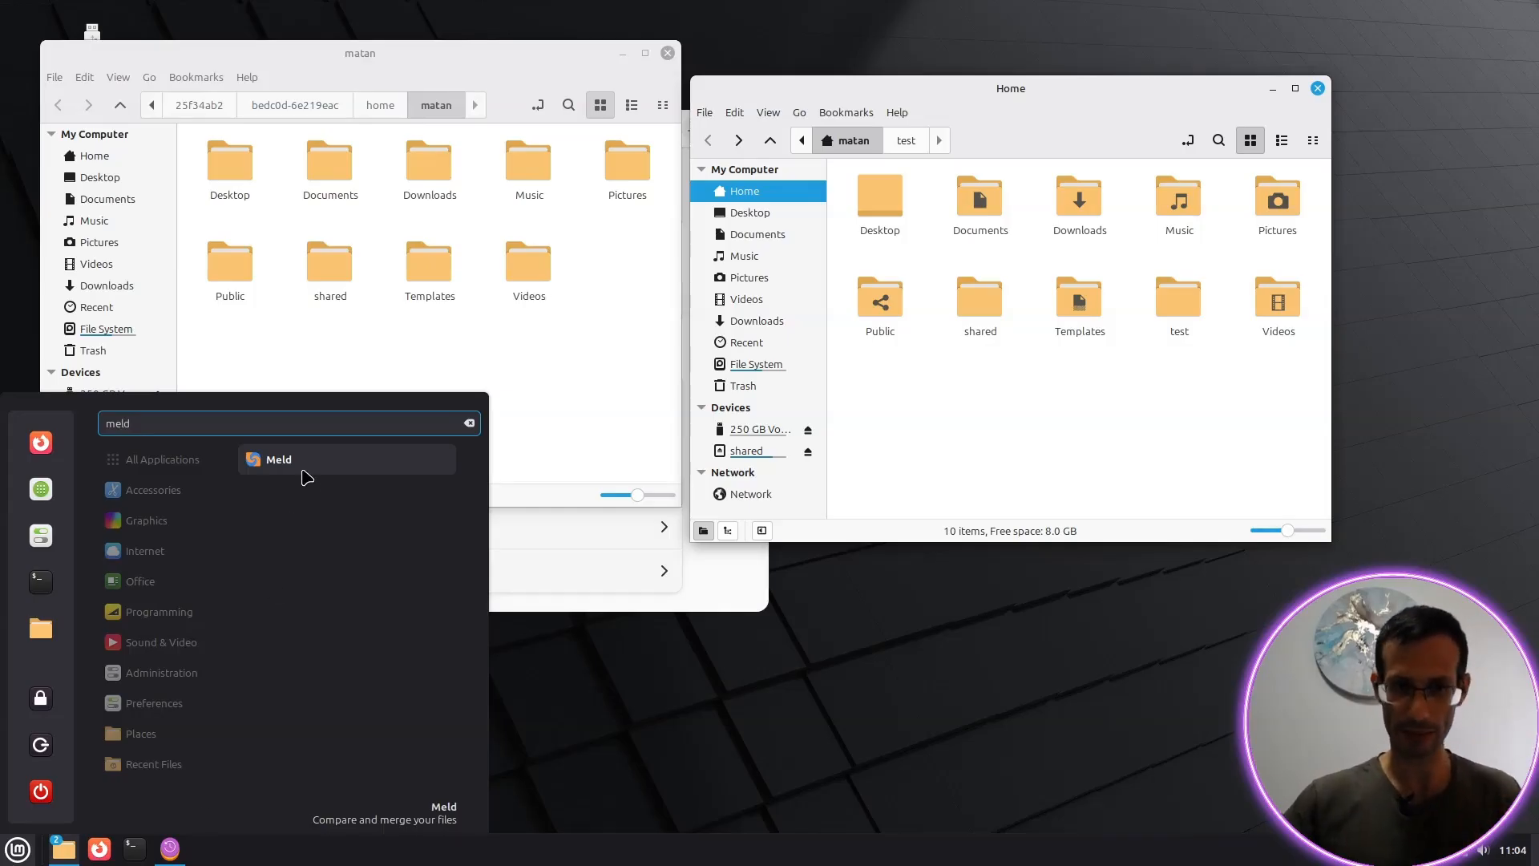
click(307, 476)
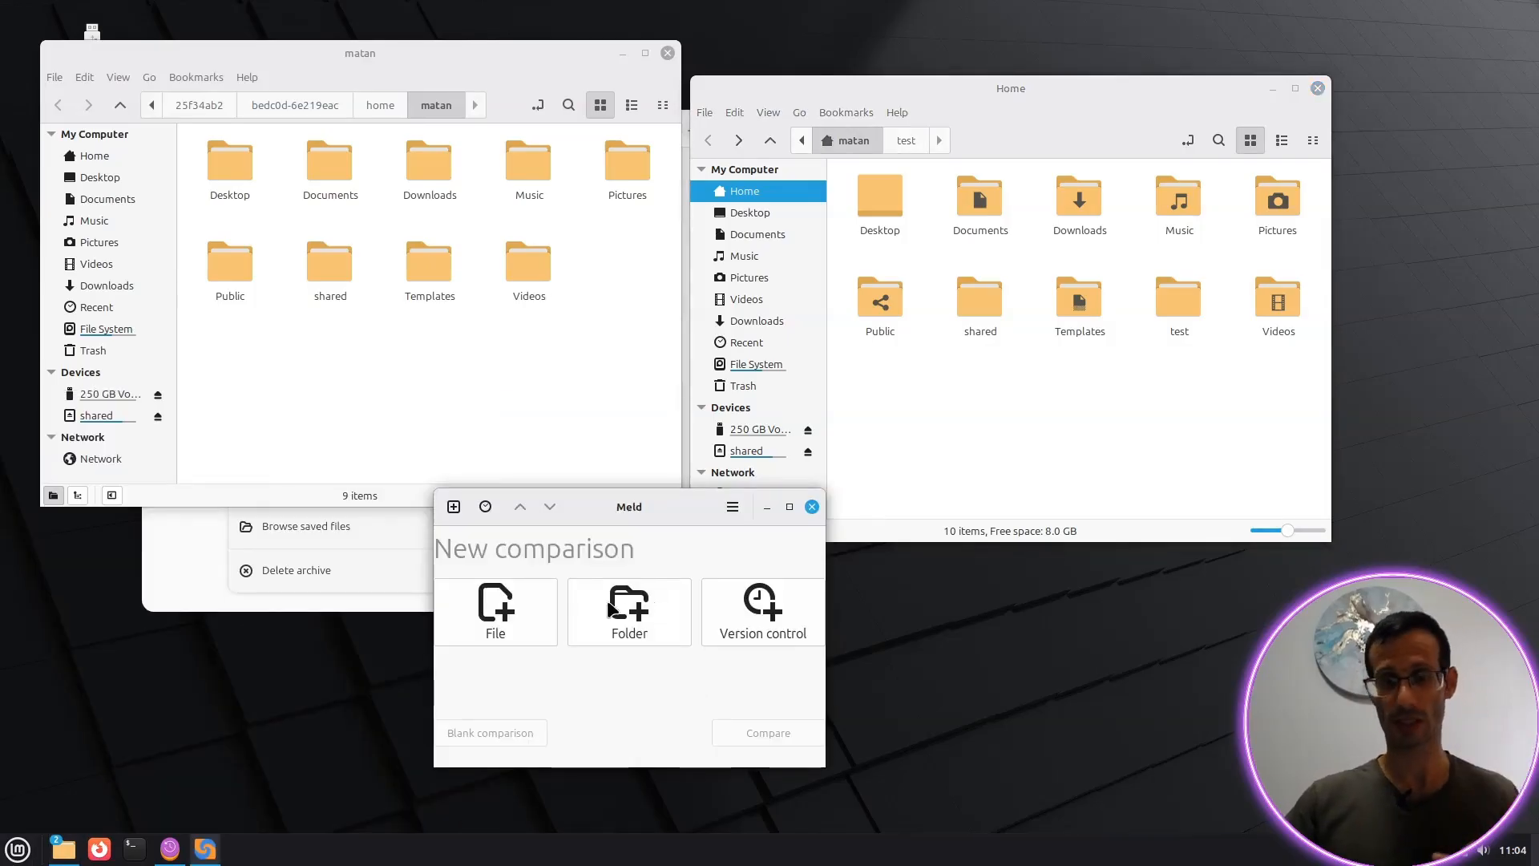
click(632, 617)
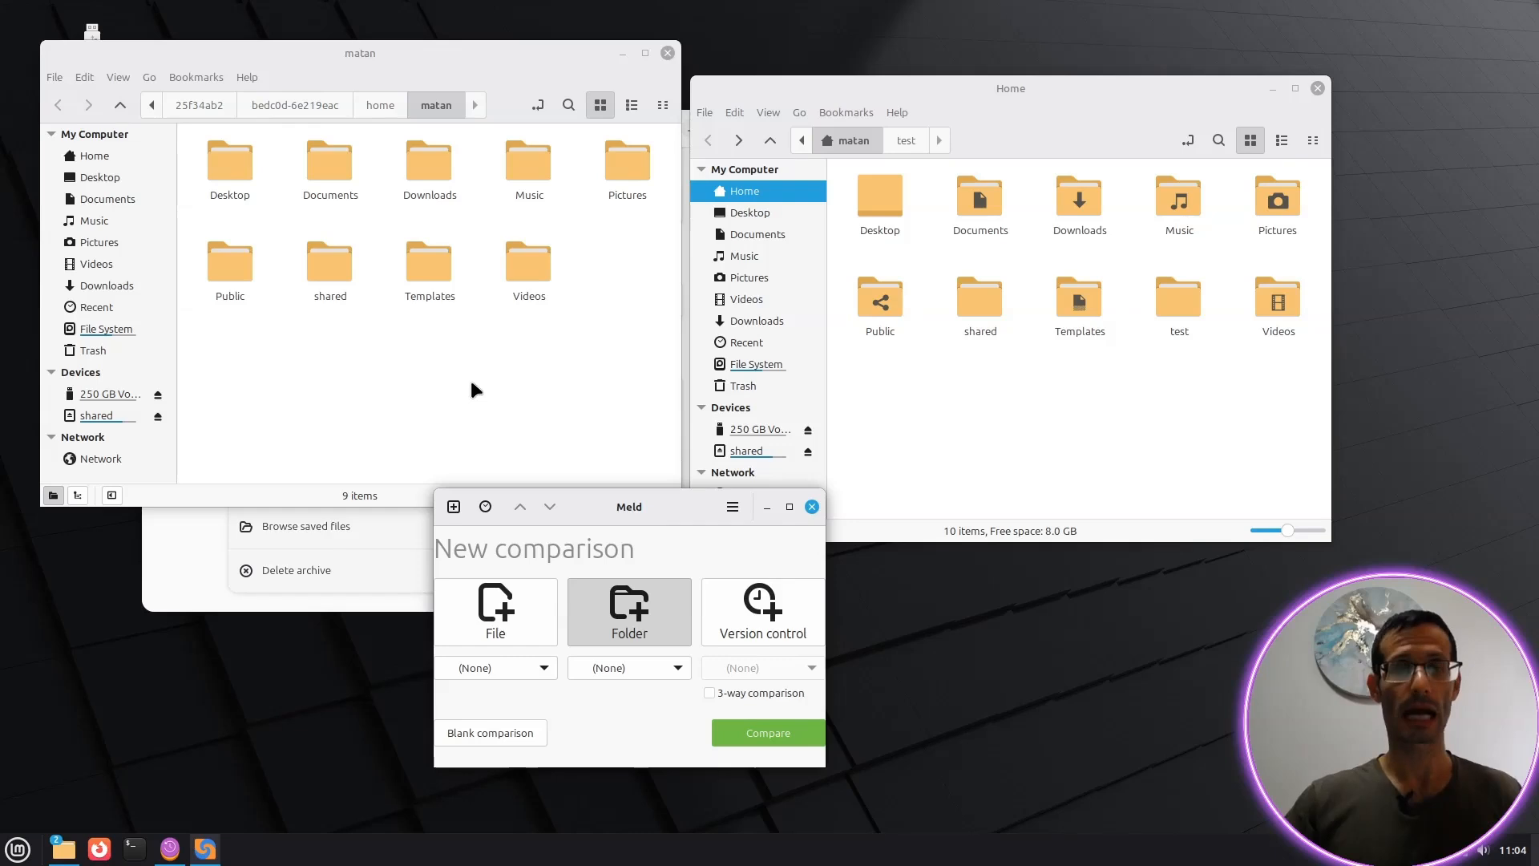
Step: Drop the archived matan folder and the live /home/matan into Meld and compare them
click(380, 105)
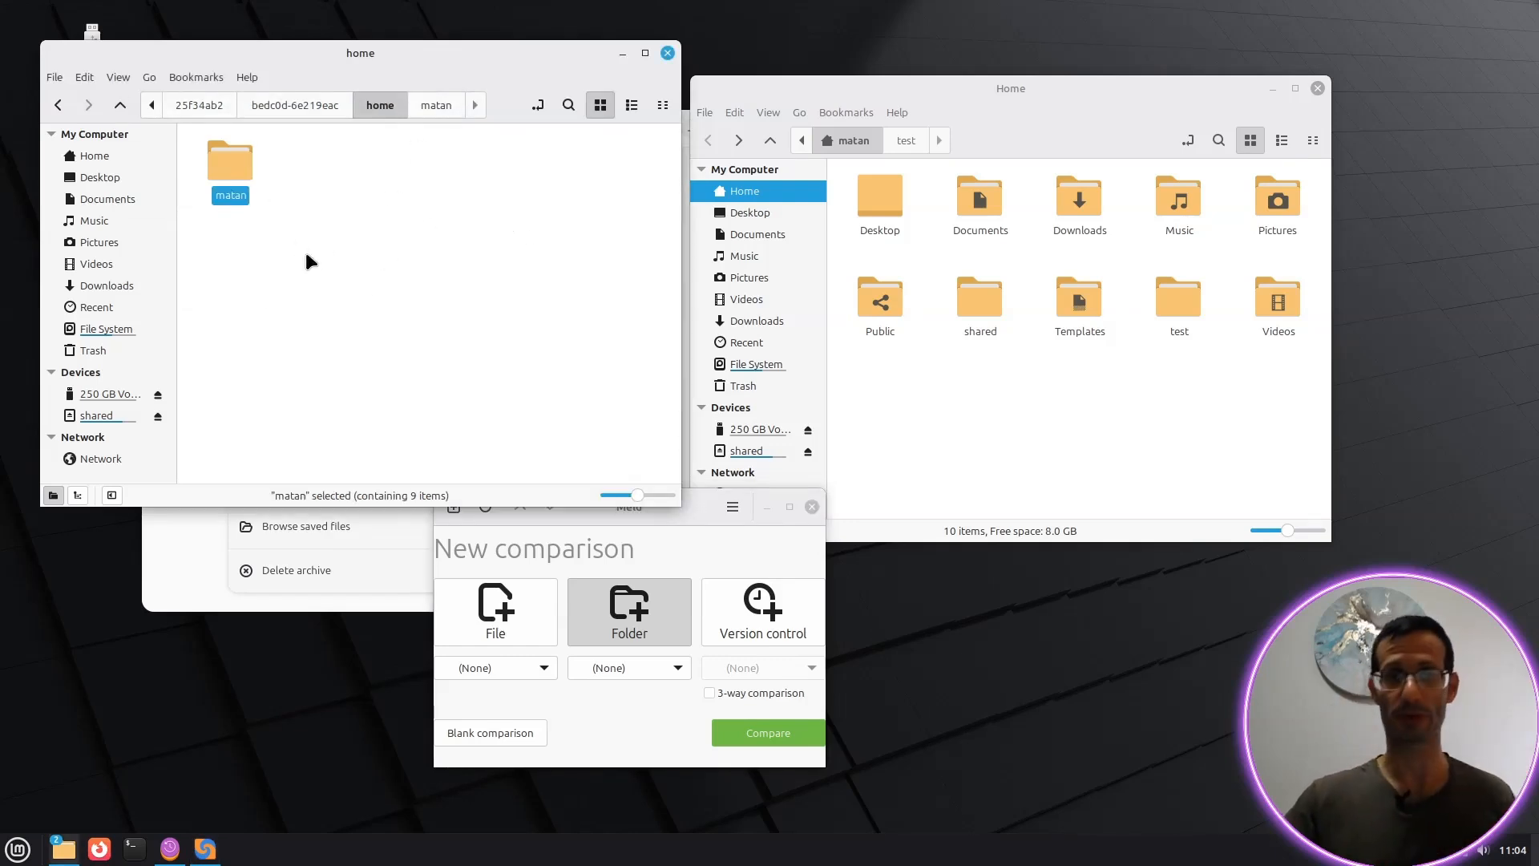
click(1073, 417)
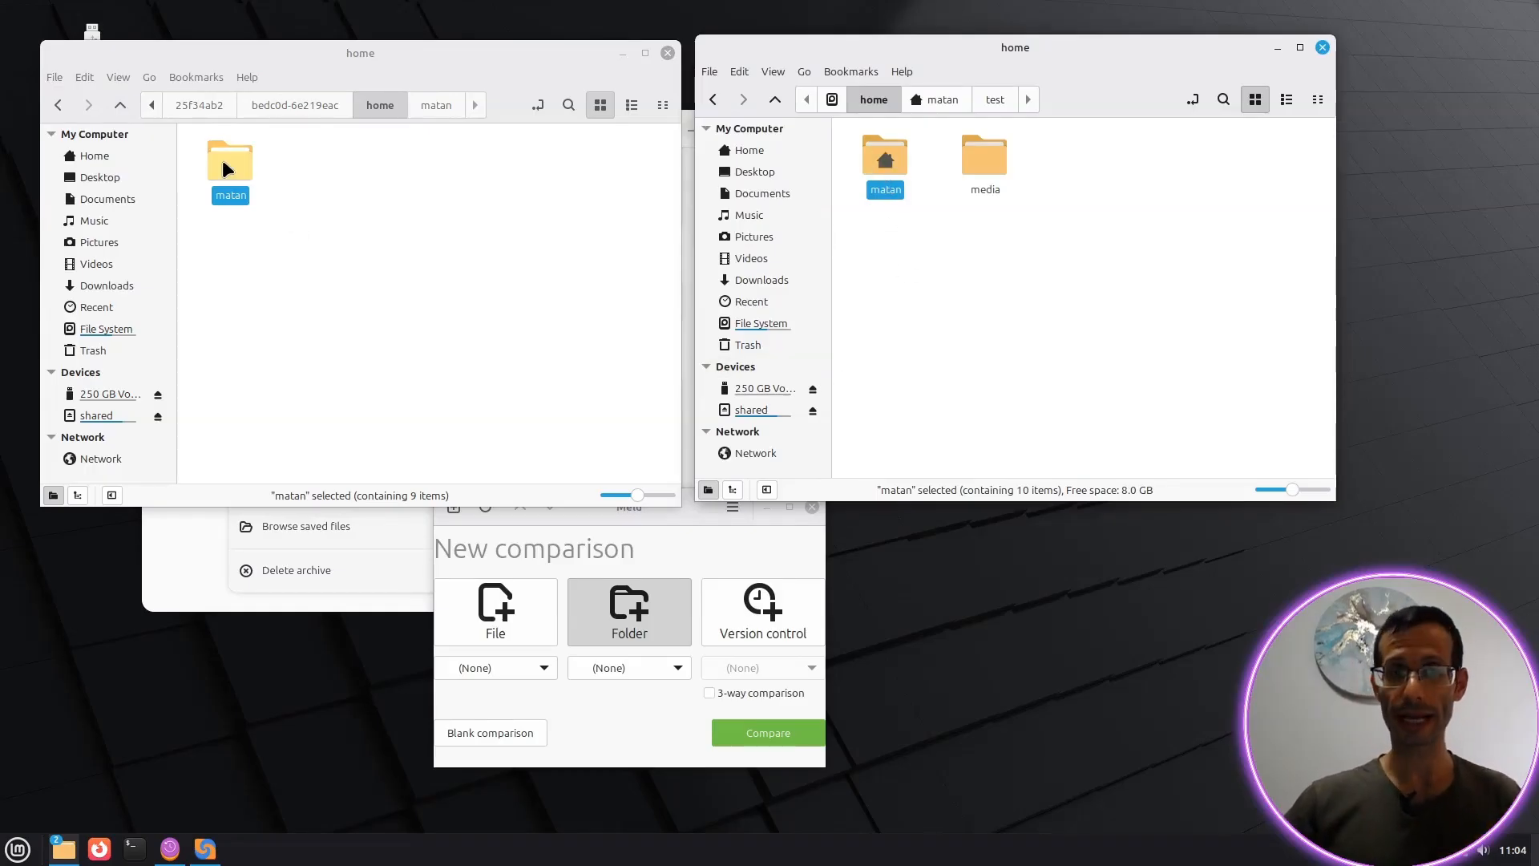
drag(223, 161, 479, 663)
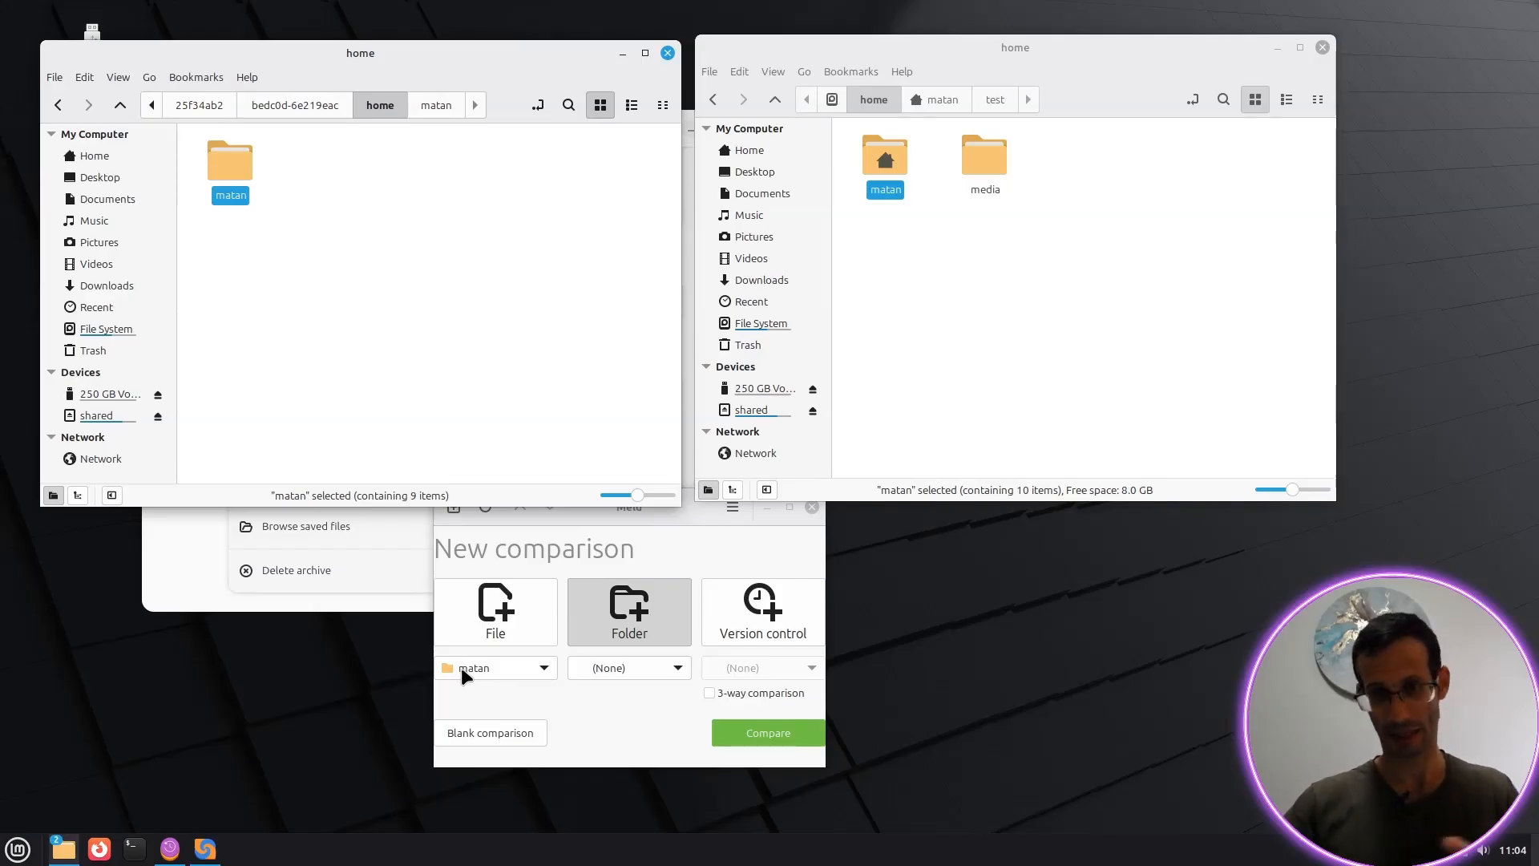
click(856, 336)
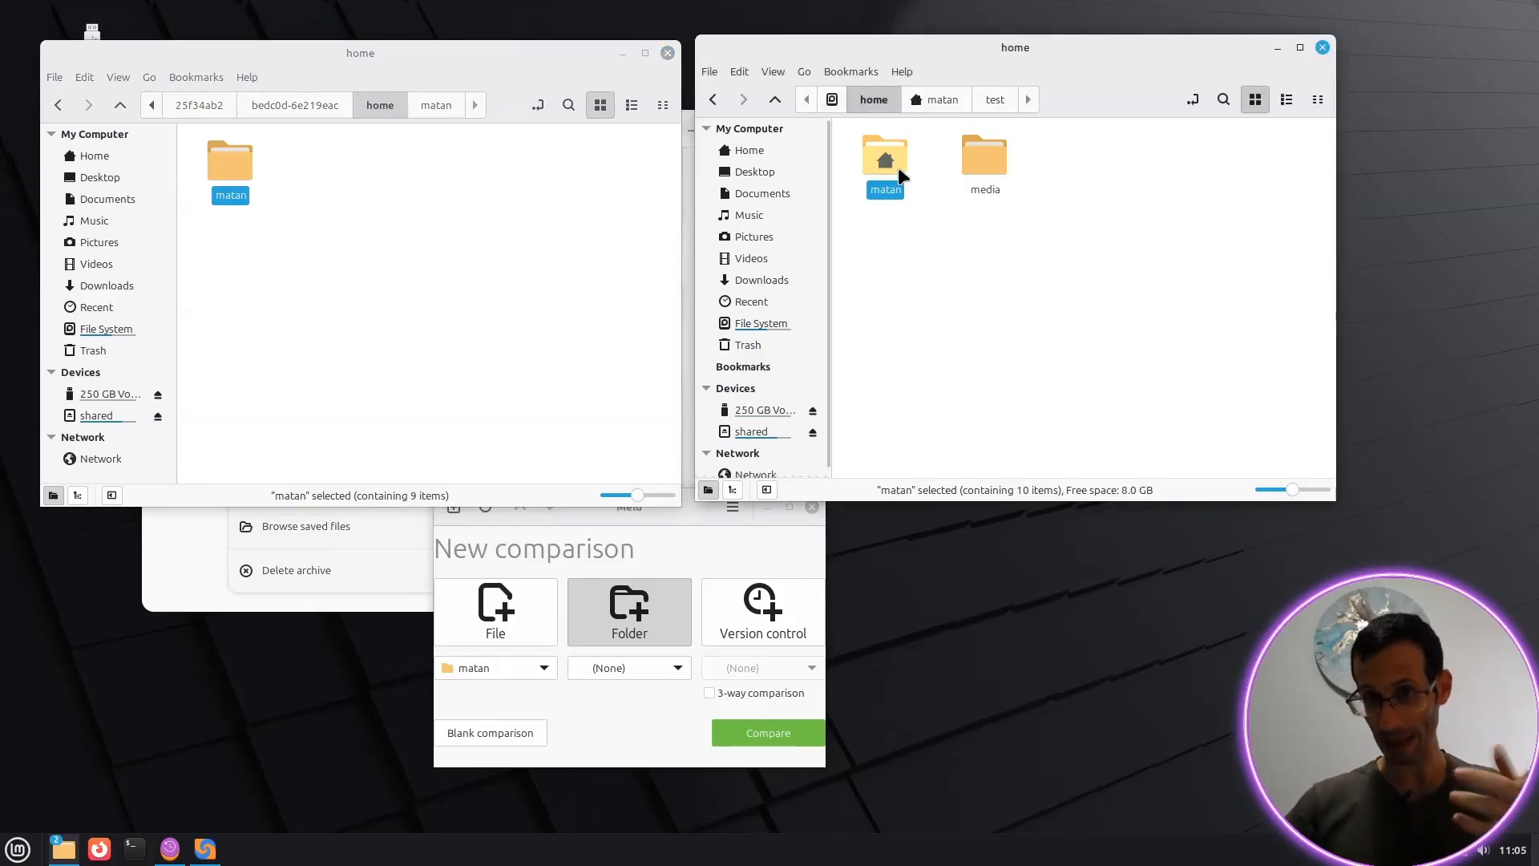
drag(901, 173, 610, 674)
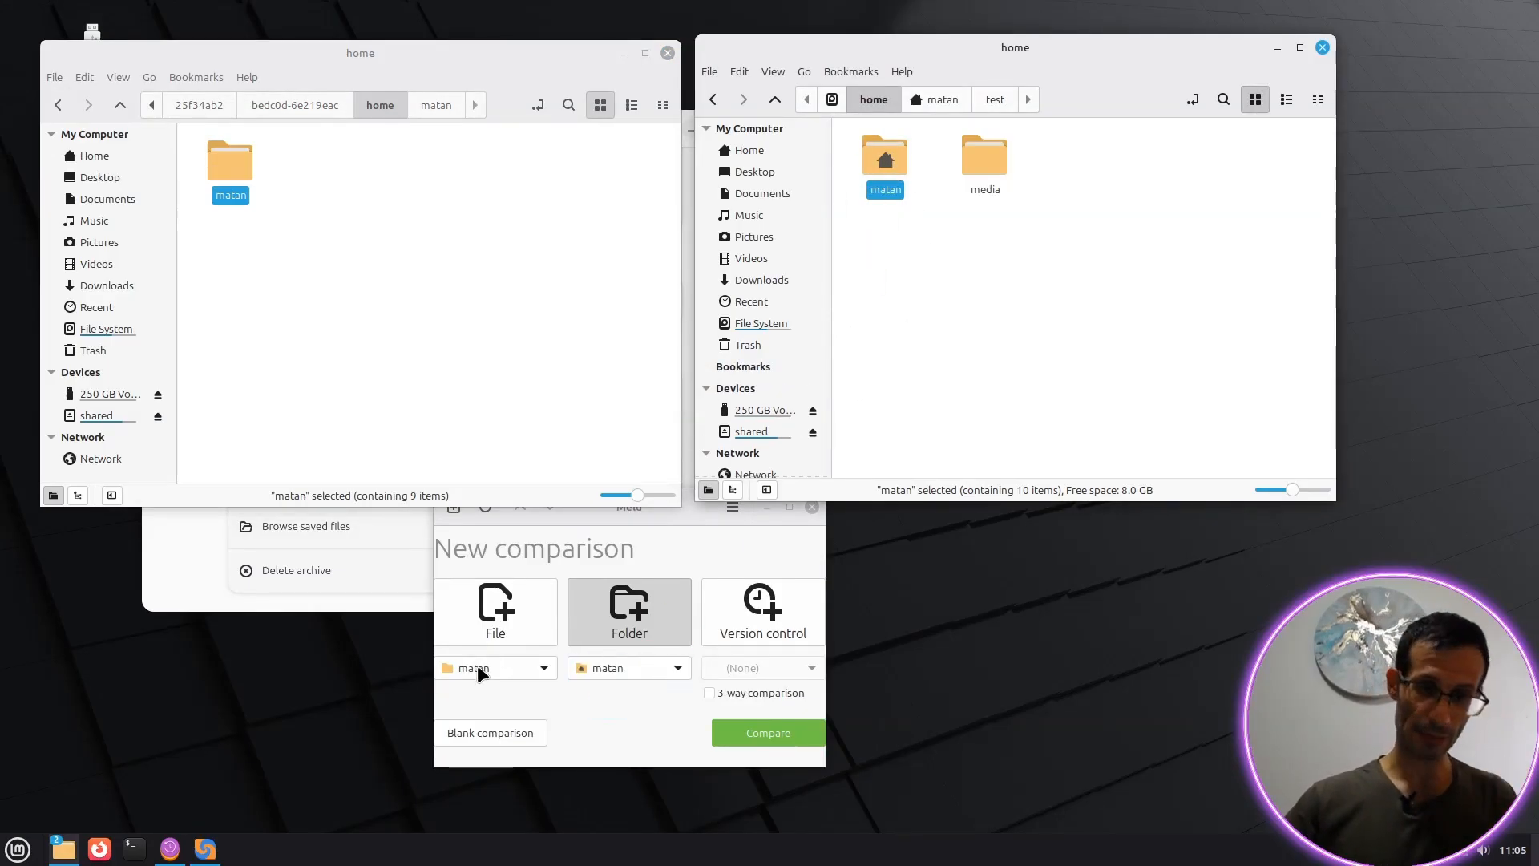
click(760, 734)
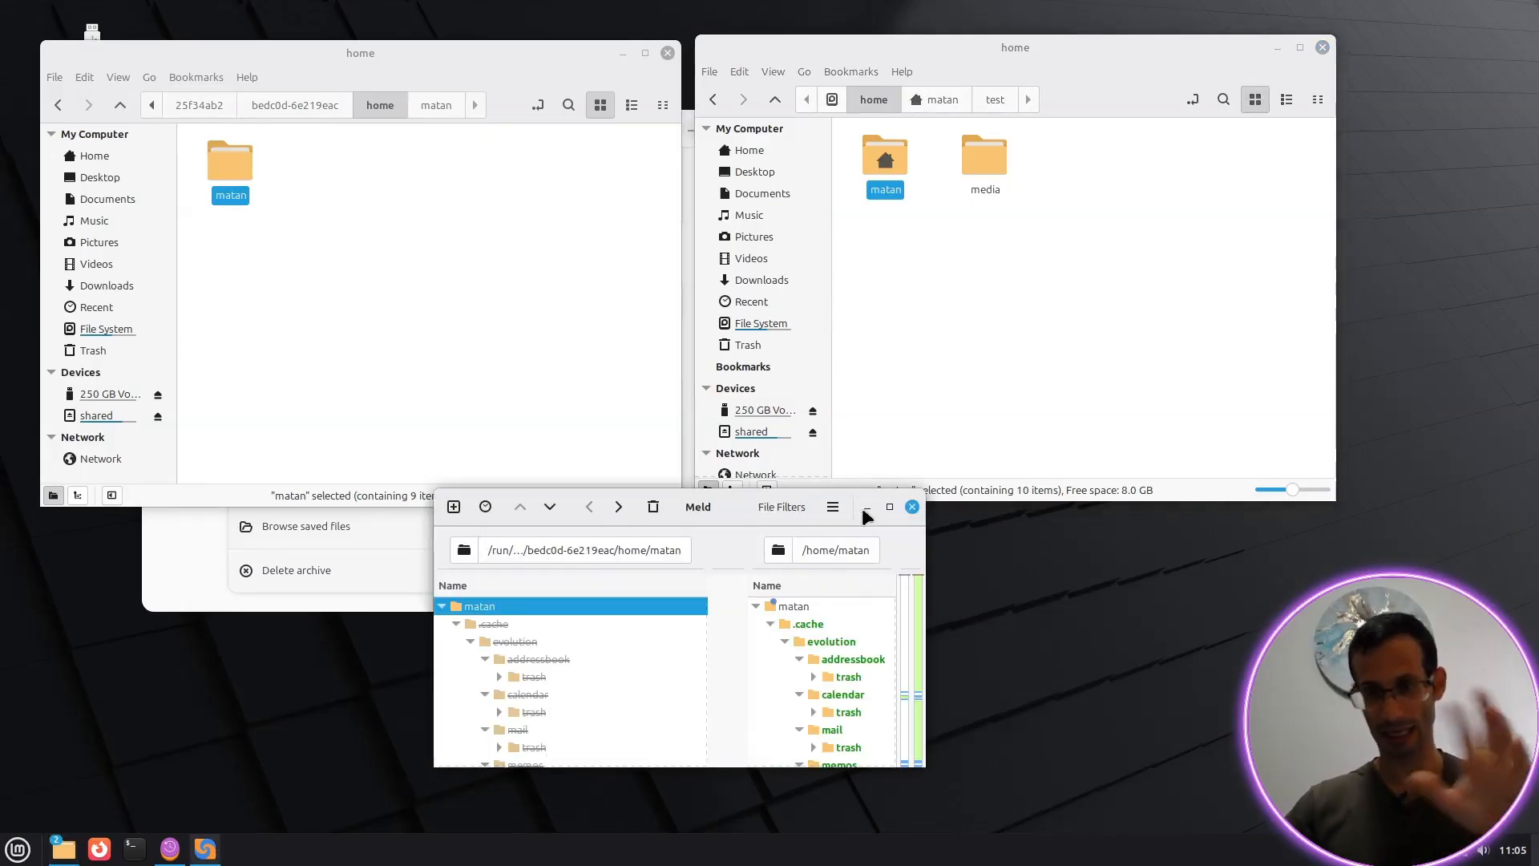
Step: Maximize Meld and collapse the .cache, .config, .local and .var folder trees
click(890, 508)
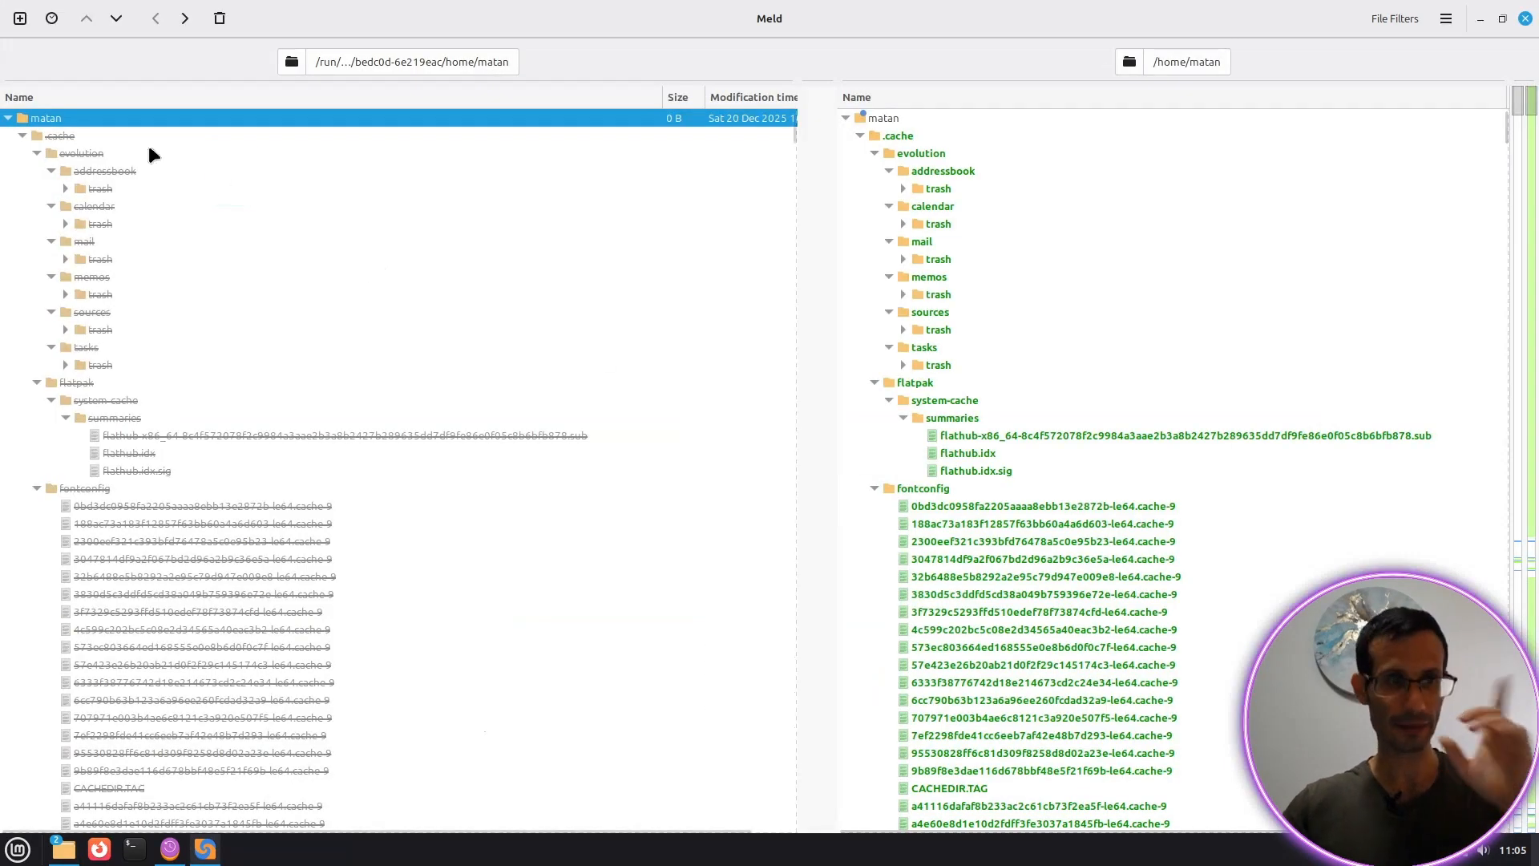
click(22, 136)
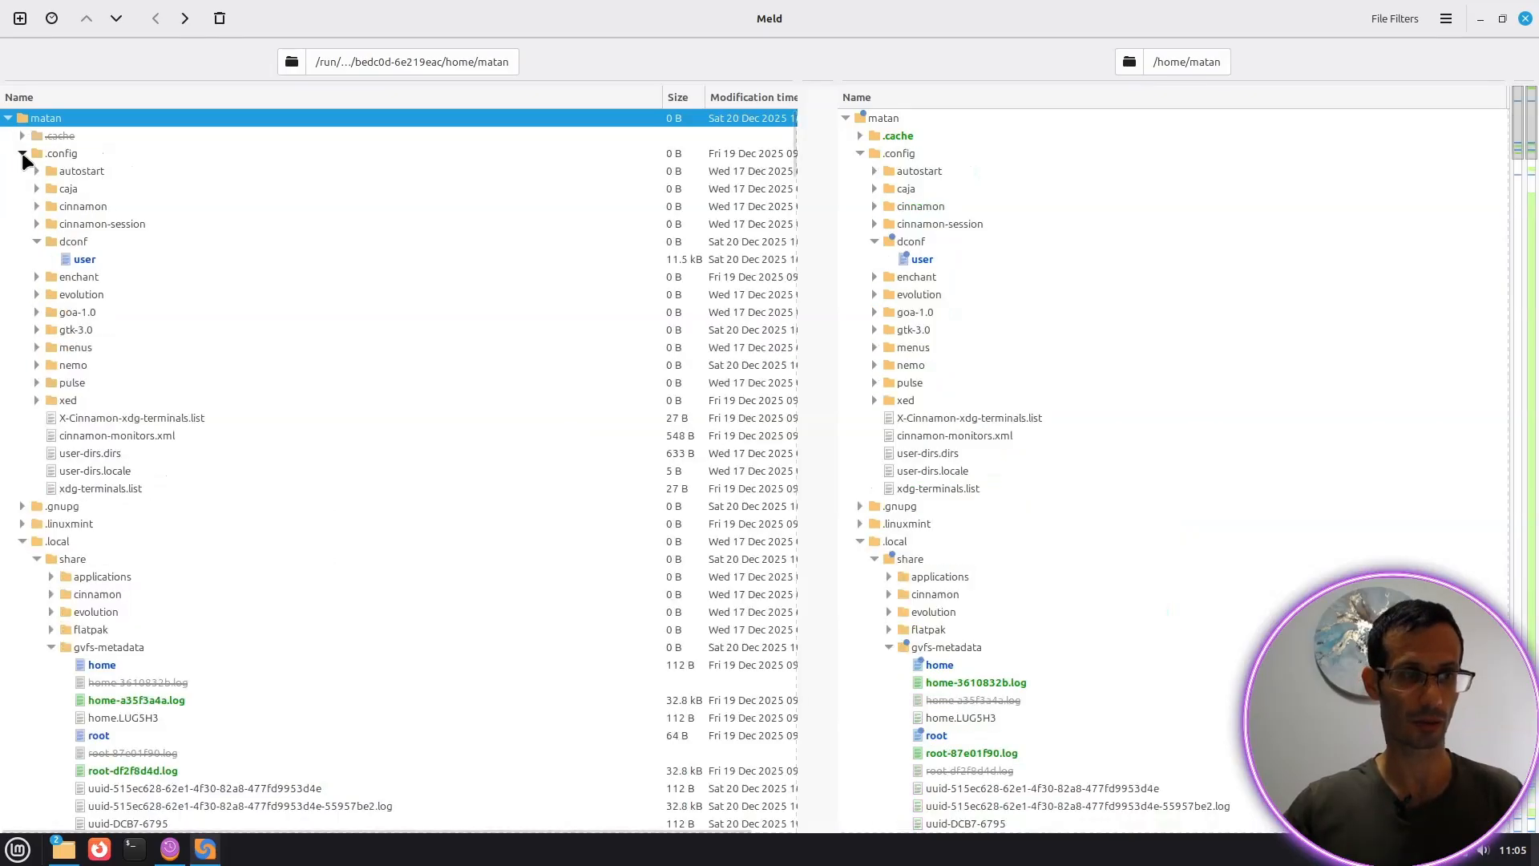
click(21, 153)
click(21, 206)
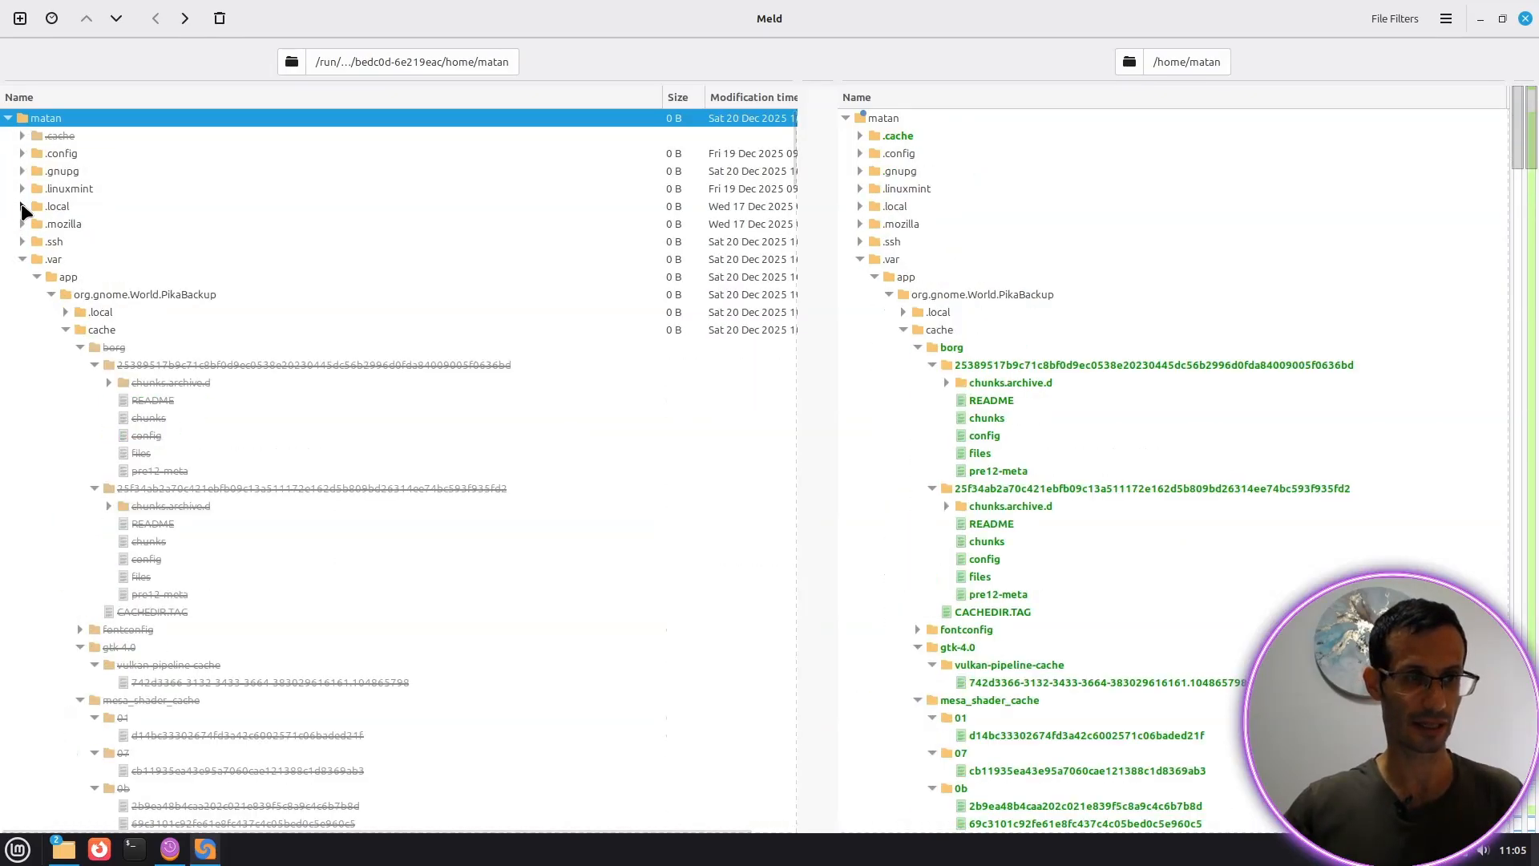
click(21, 259)
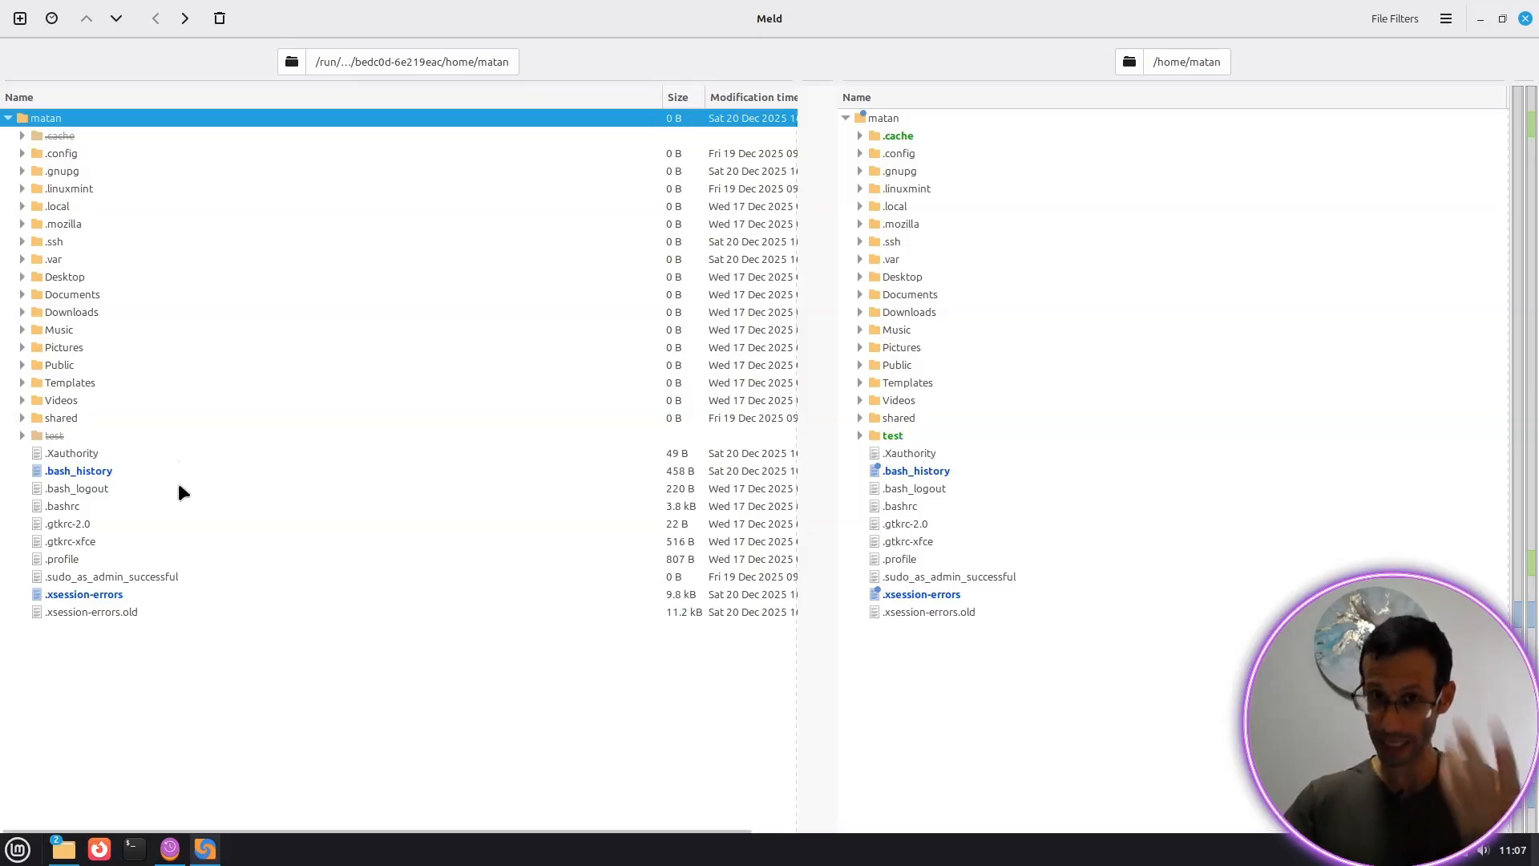
Step: Expand the test folder to see files 1, 2 and 3, then close Meld
click(55, 433)
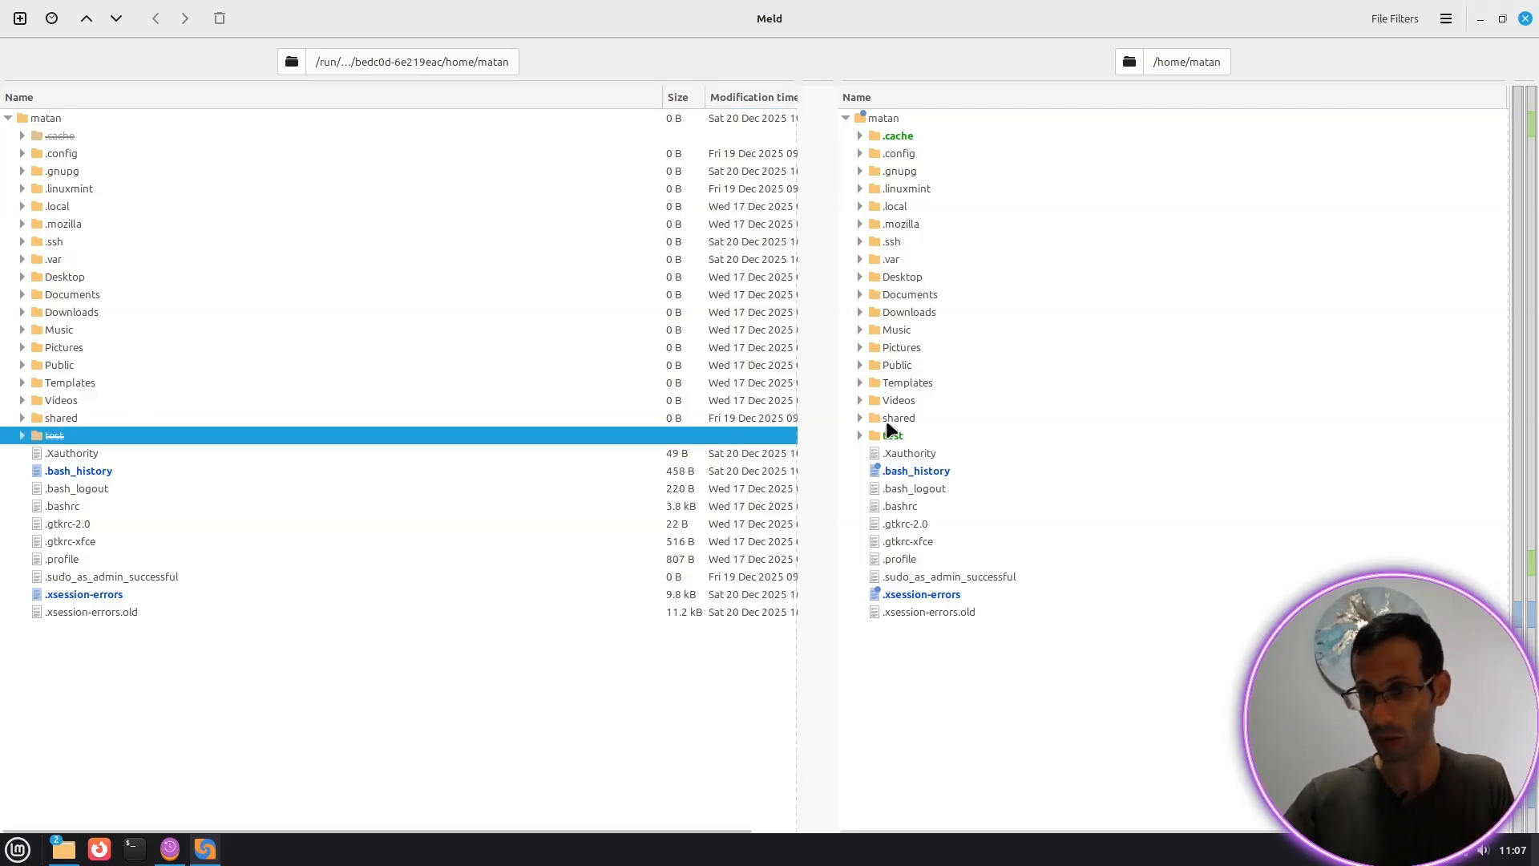
click(858, 437)
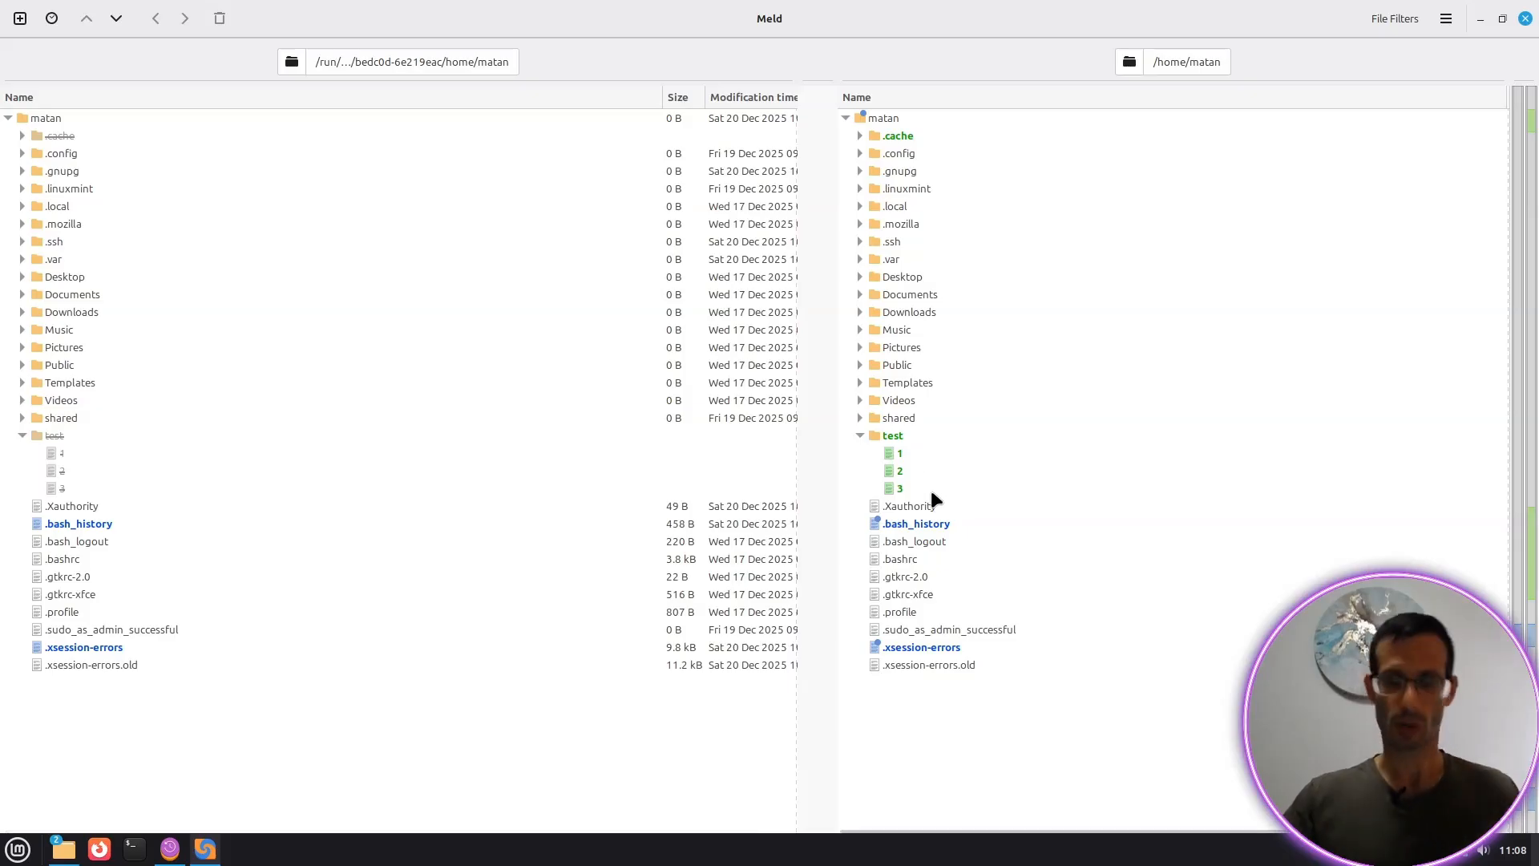
click(1524, 18)
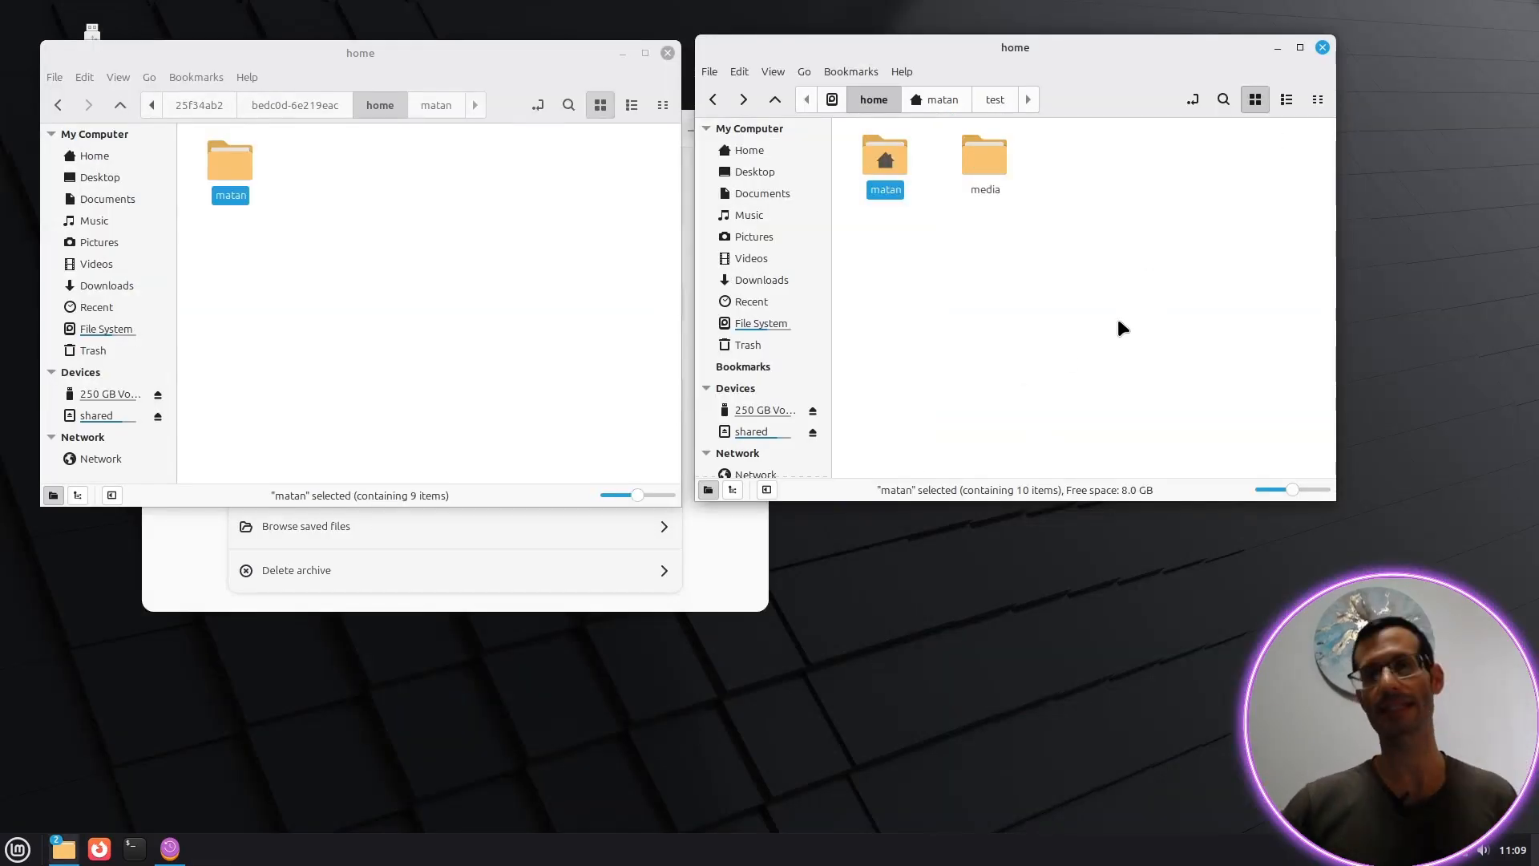
Step: Run a second backup, stopping archive browsing, and check the Archives list shows two archives
click(748, 574)
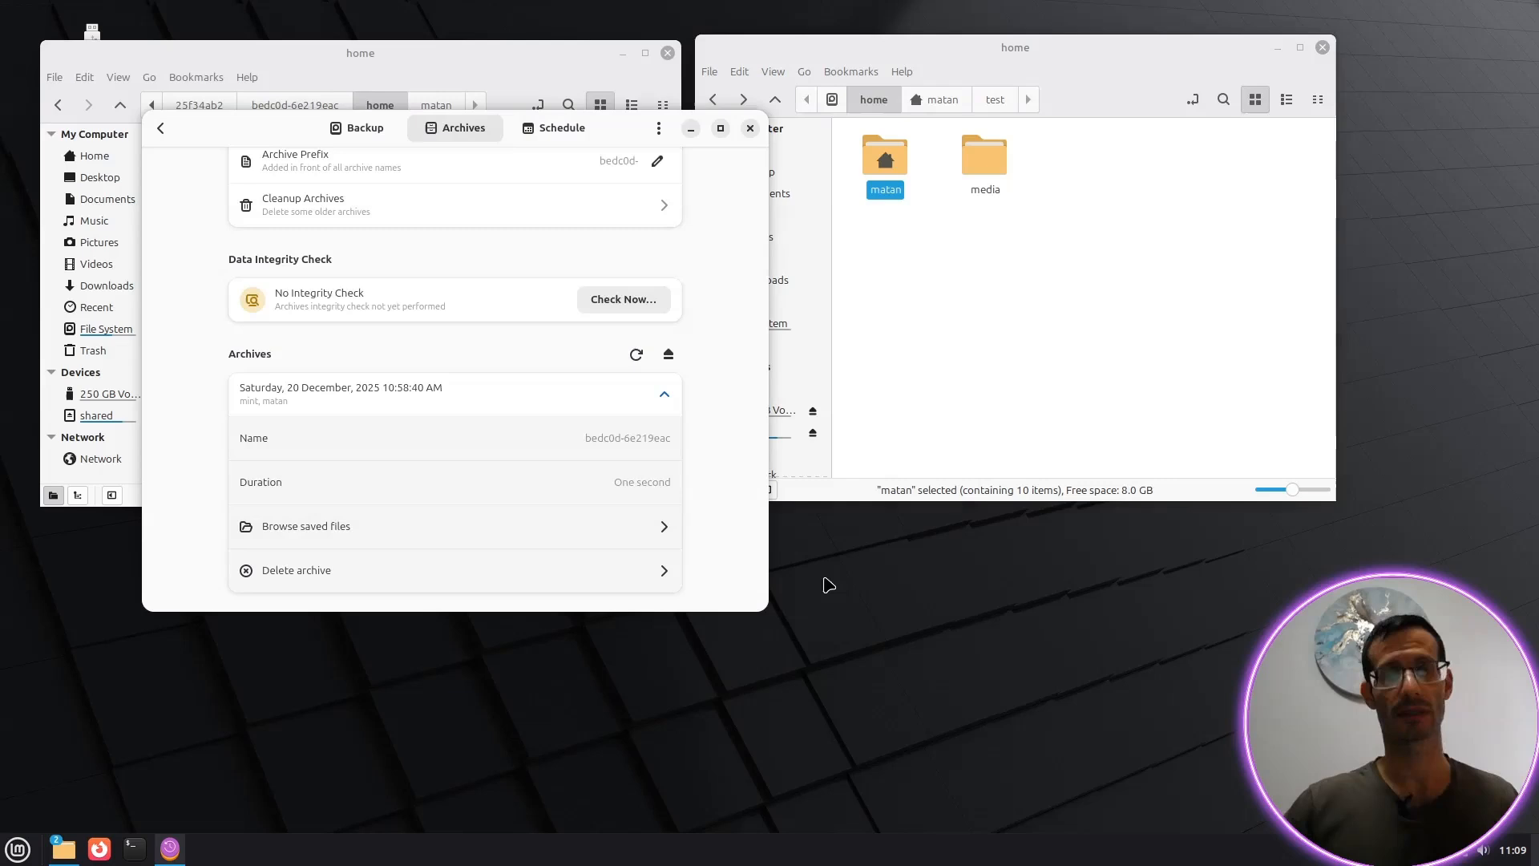
click(362, 129)
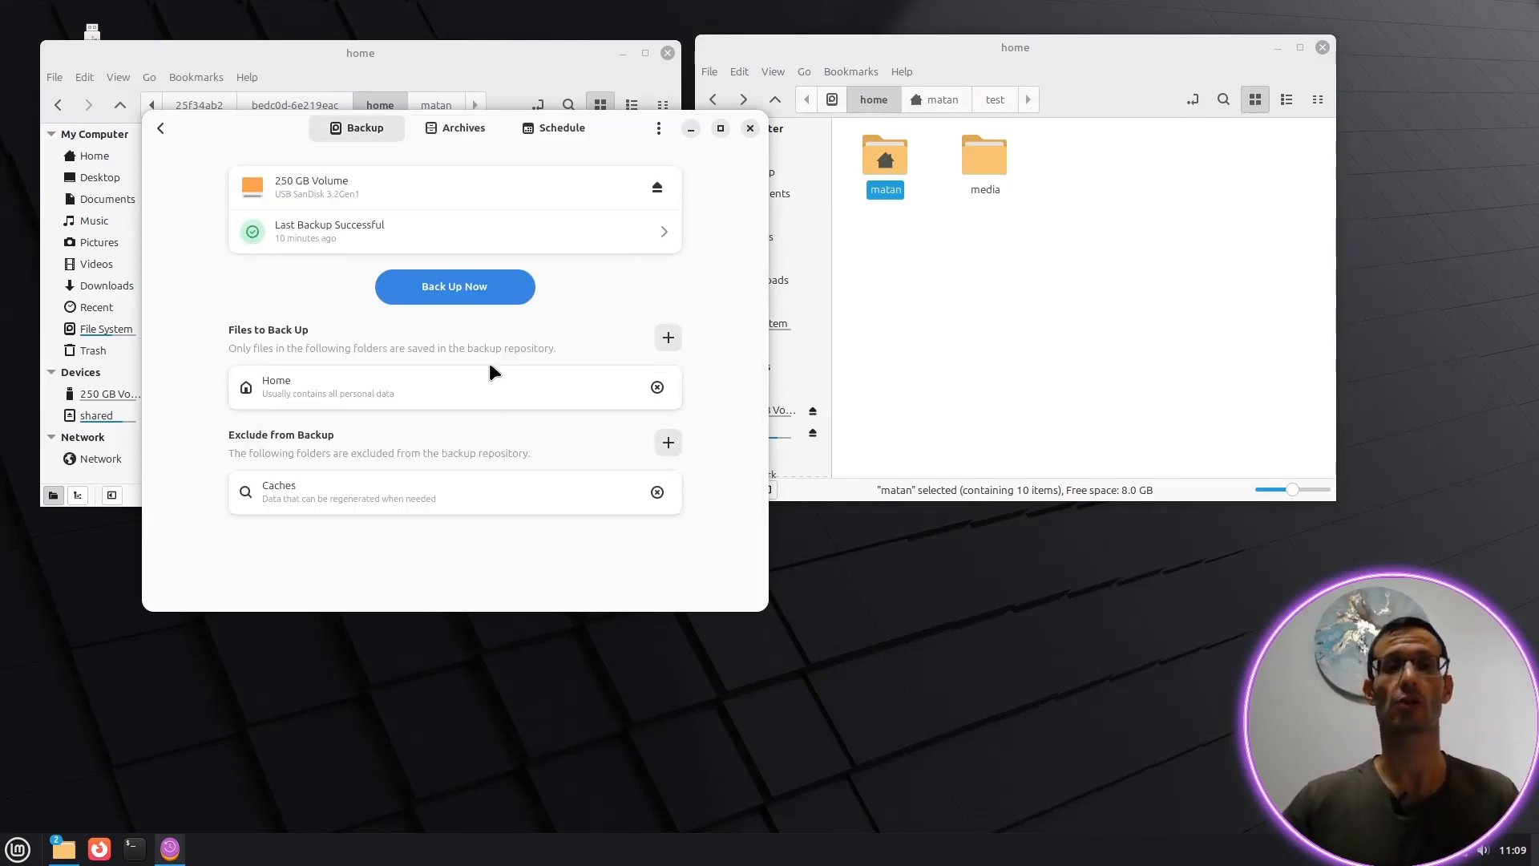
click(447, 298)
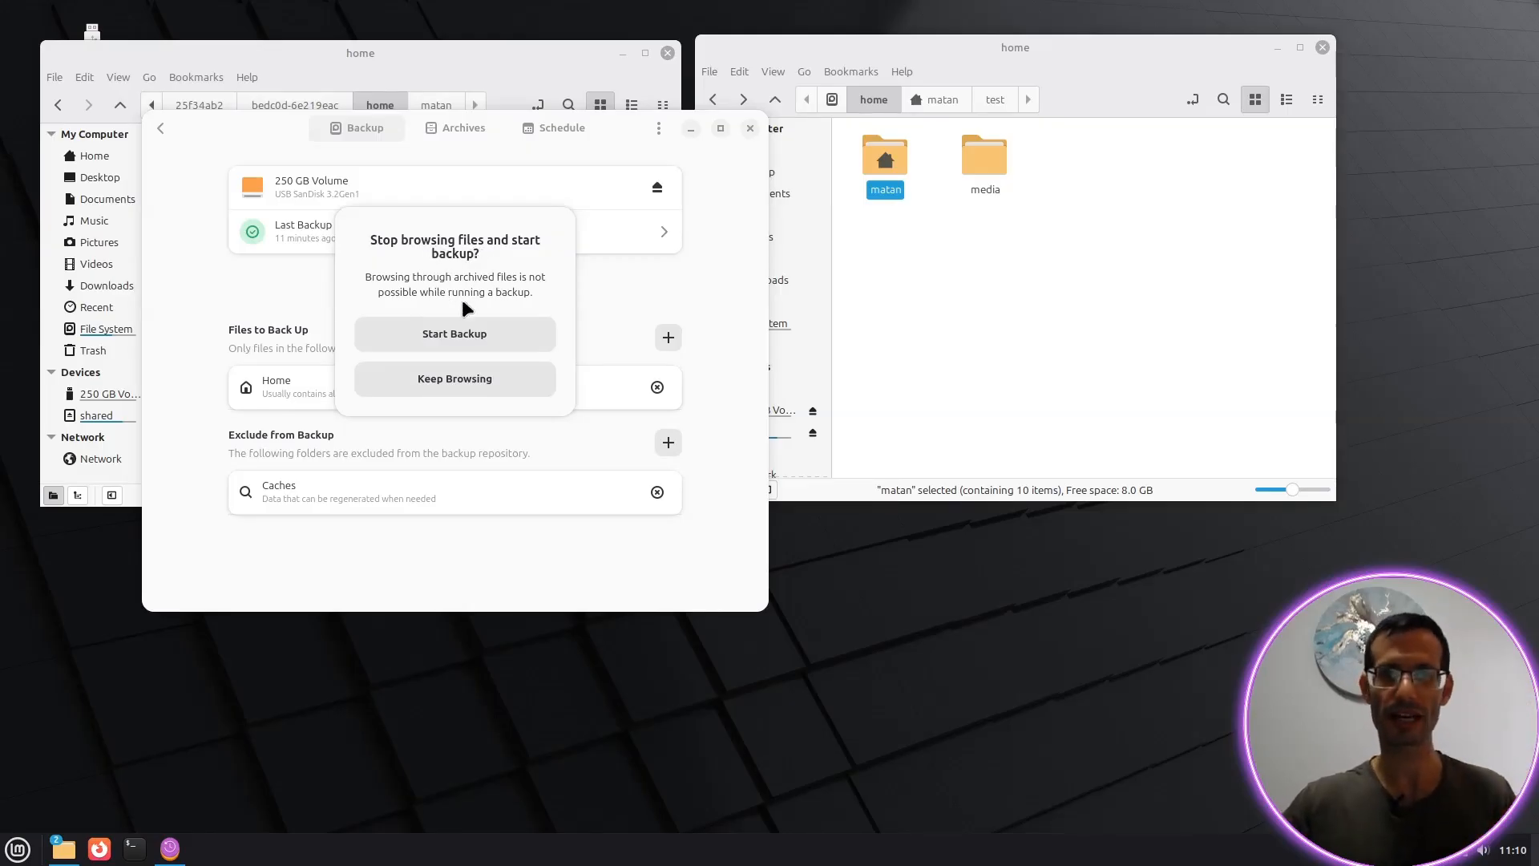
click(464, 341)
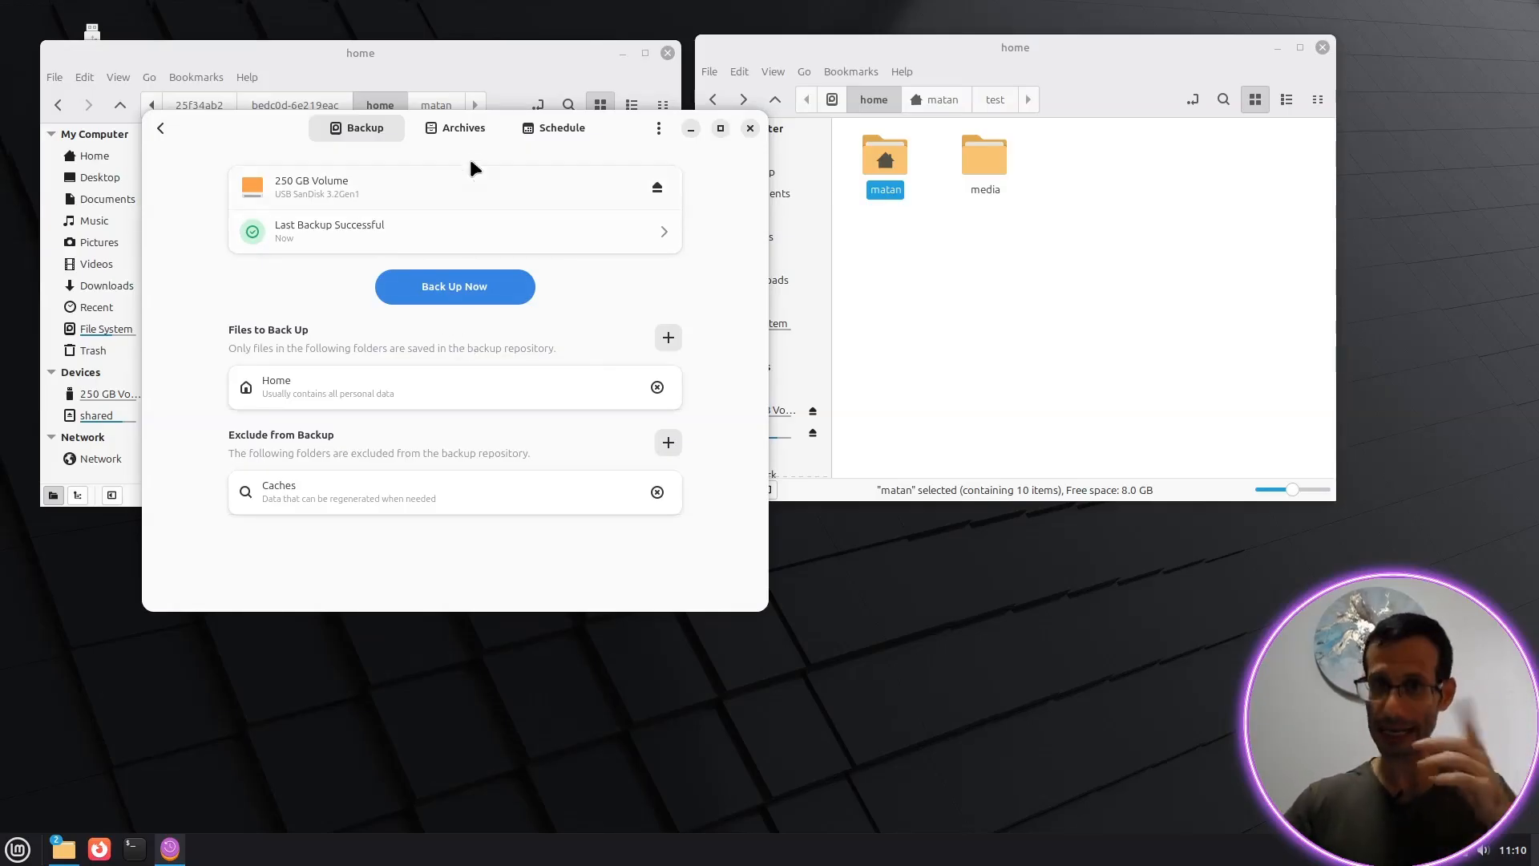
click(469, 128)
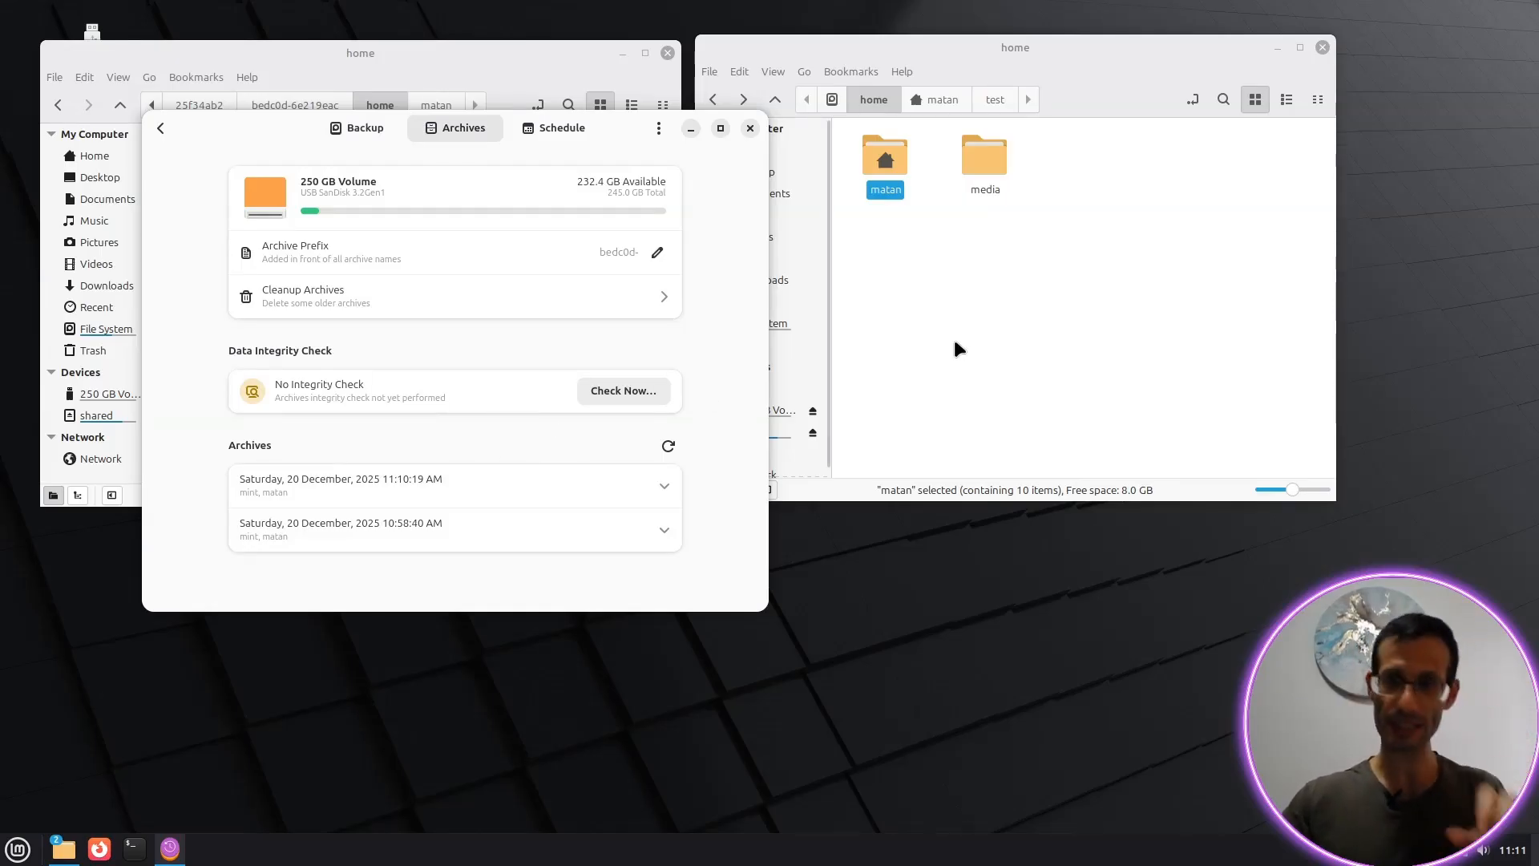
click(955, 224)
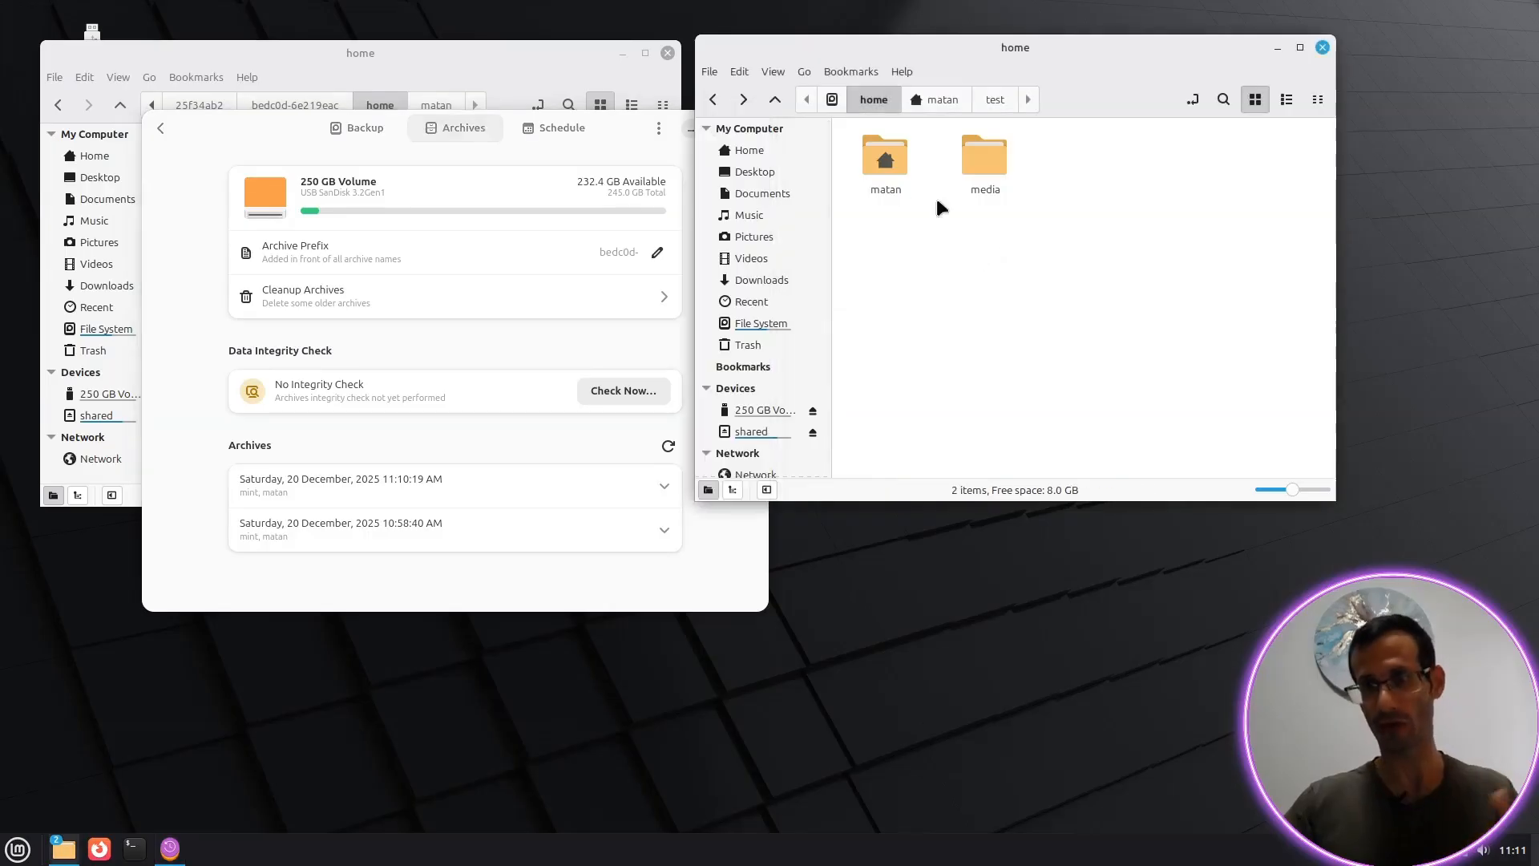
Step: Open test file 2 in Xed, add a second line def456, save and close
double_click(895, 151)
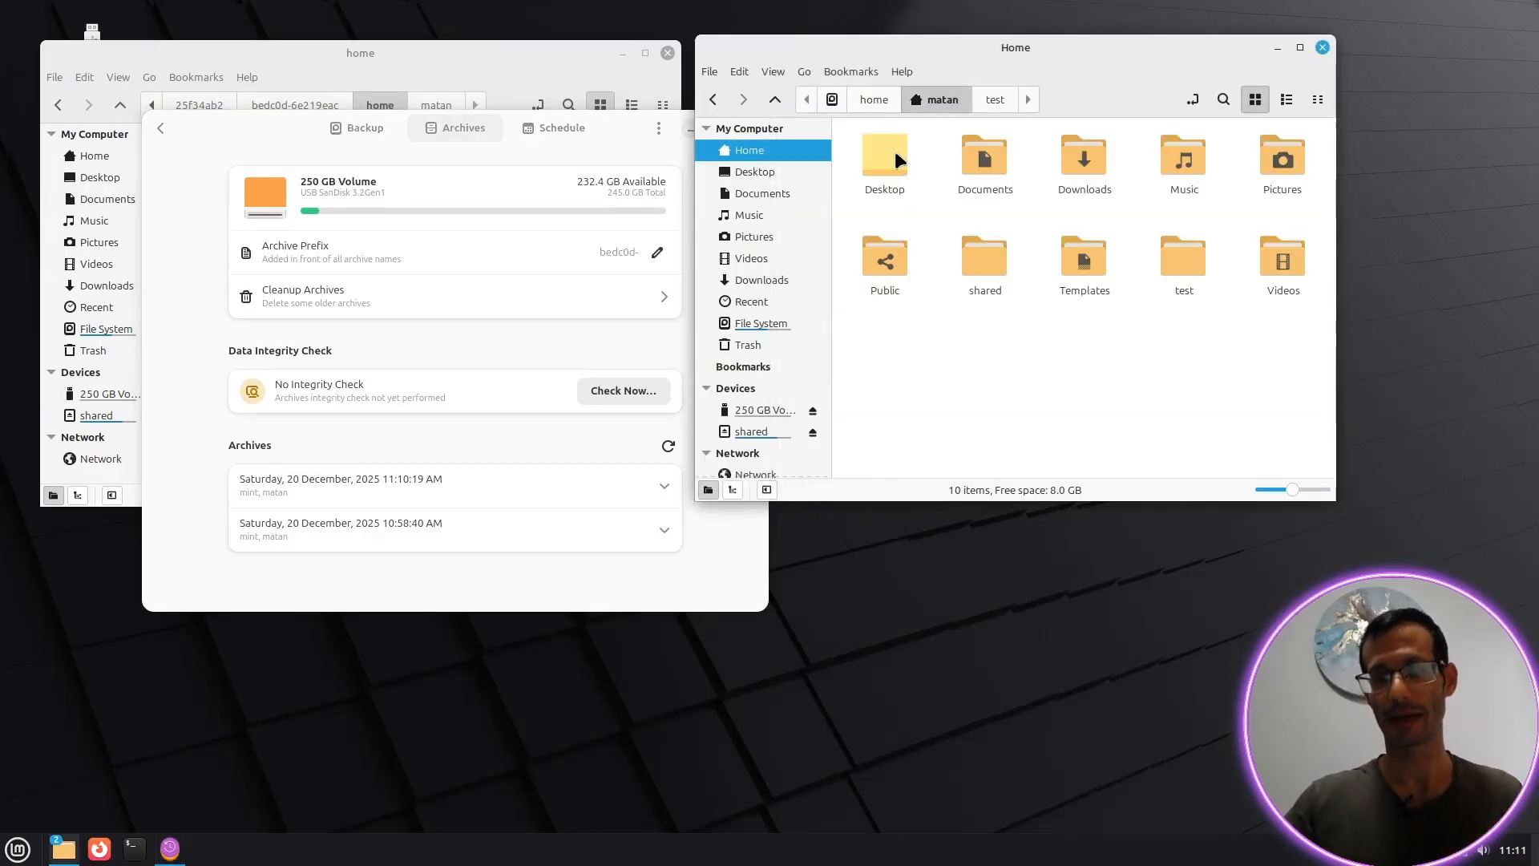
double_click(1187, 244)
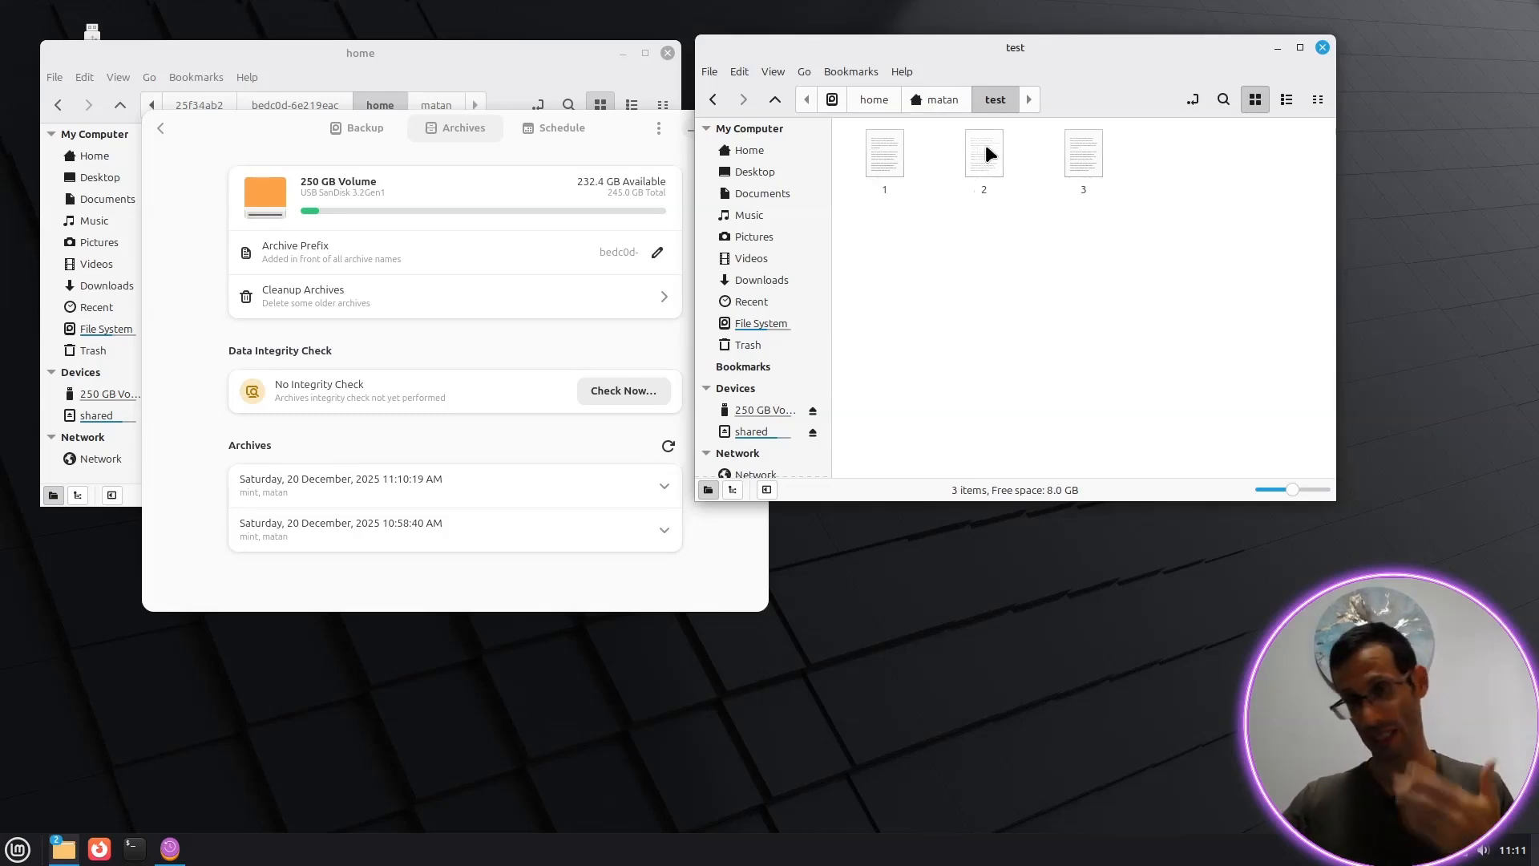
double_click(985, 152)
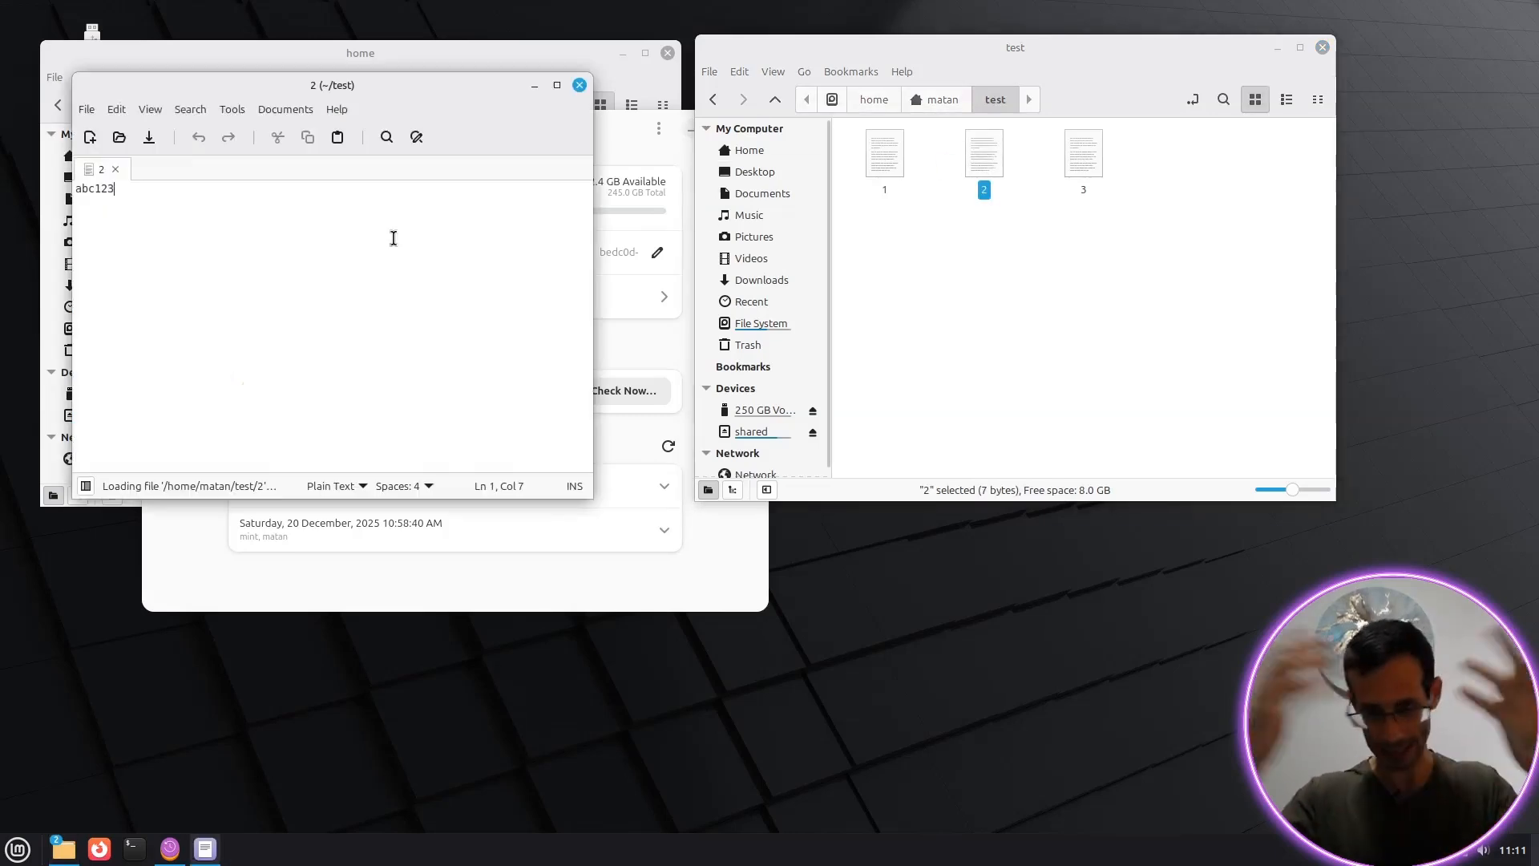
key(Return)
text(def456)
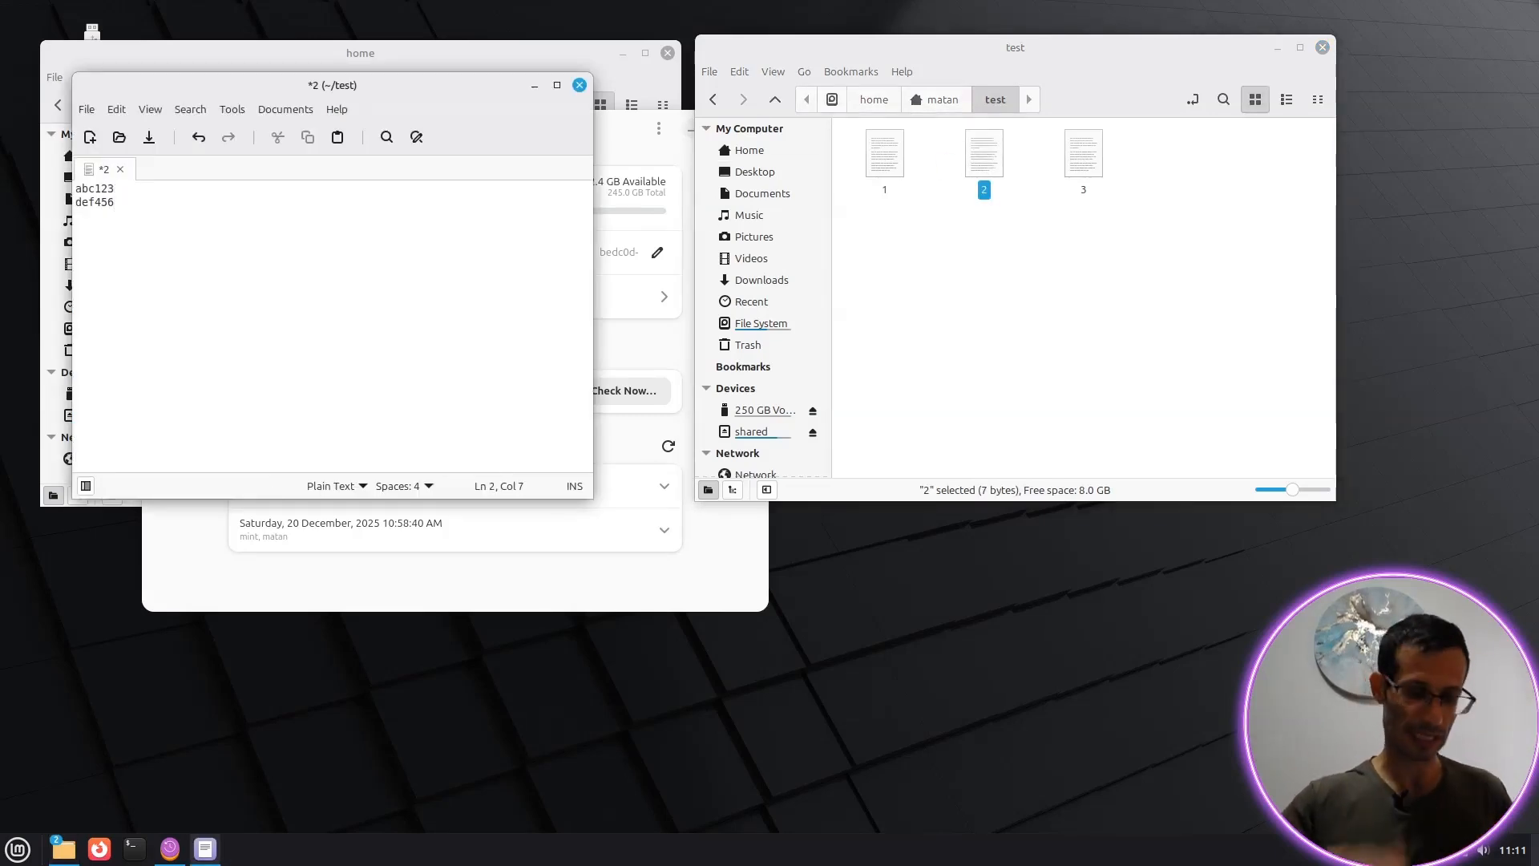
key(ctrl+s)
click(579, 85)
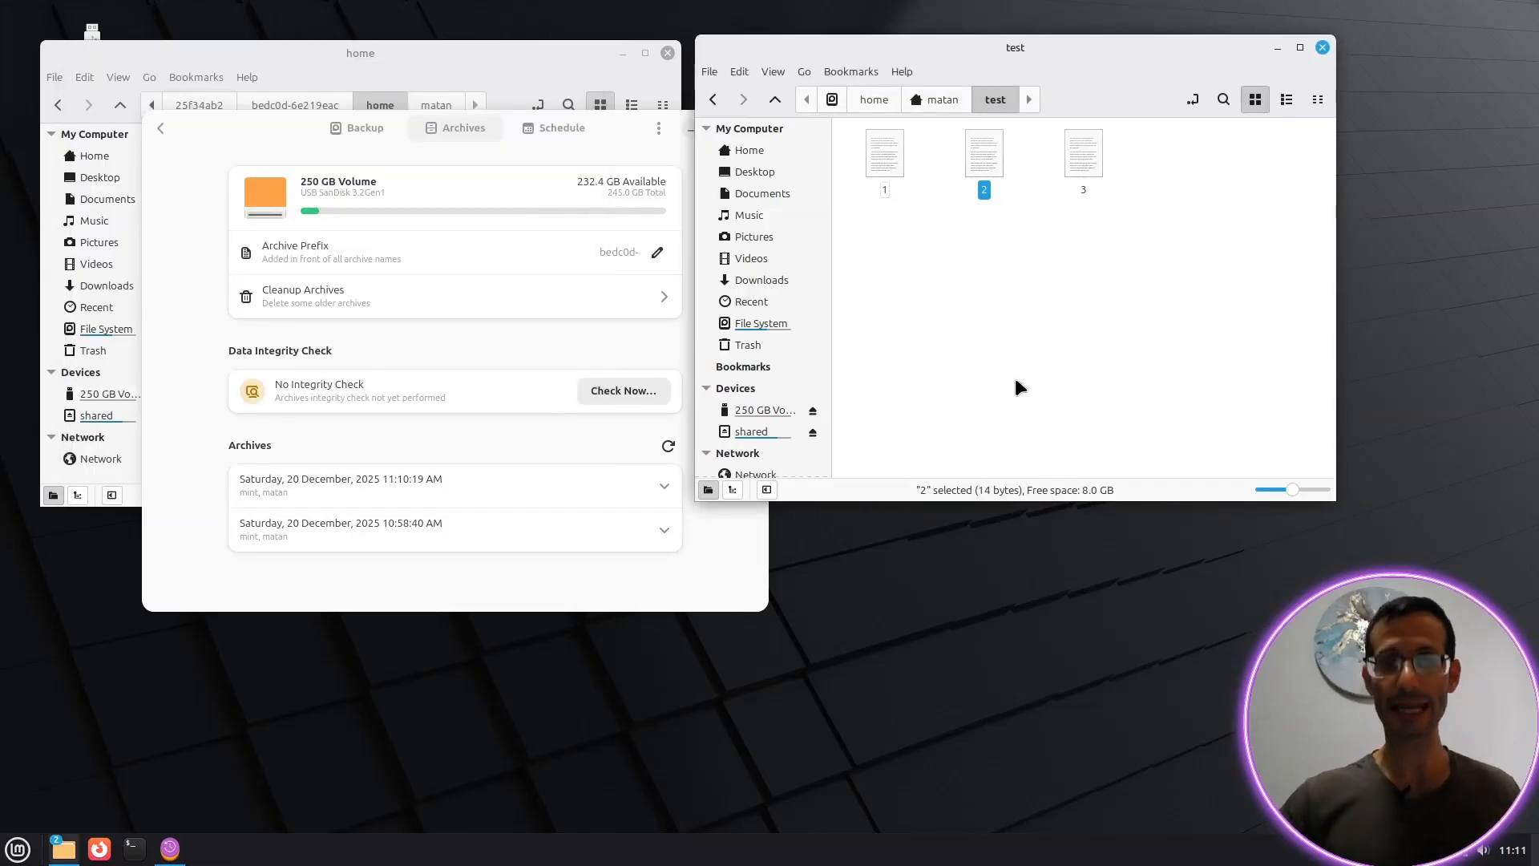
Step: Close the extra home window and browse the saved files of the 11:10:19 archive
click(555, 66)
click(668, 53)
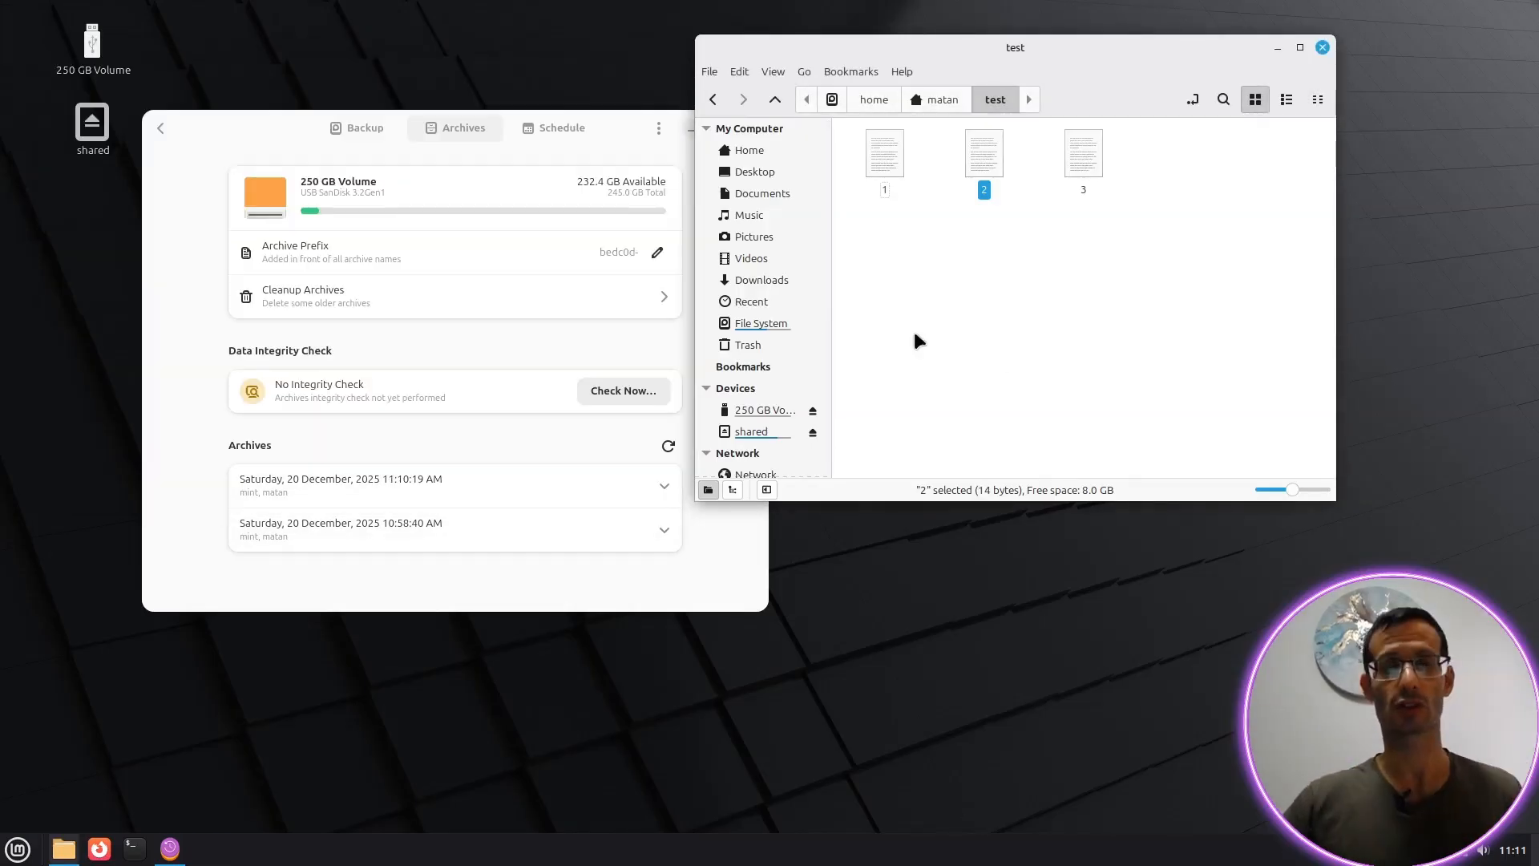
click(198, 363)
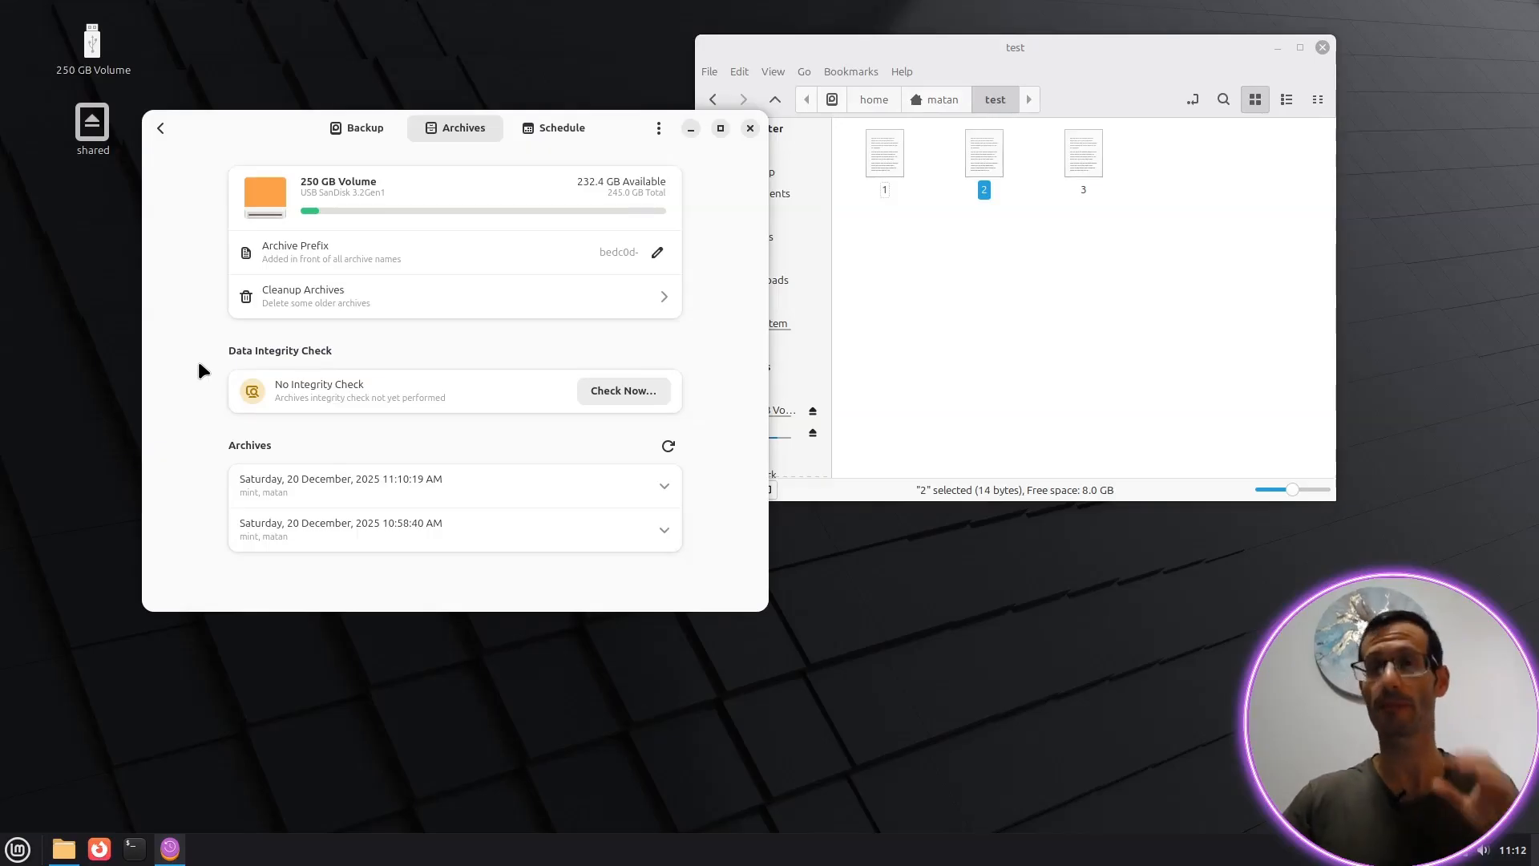
click(664, 485)
scroll(579, 429, down, 2)
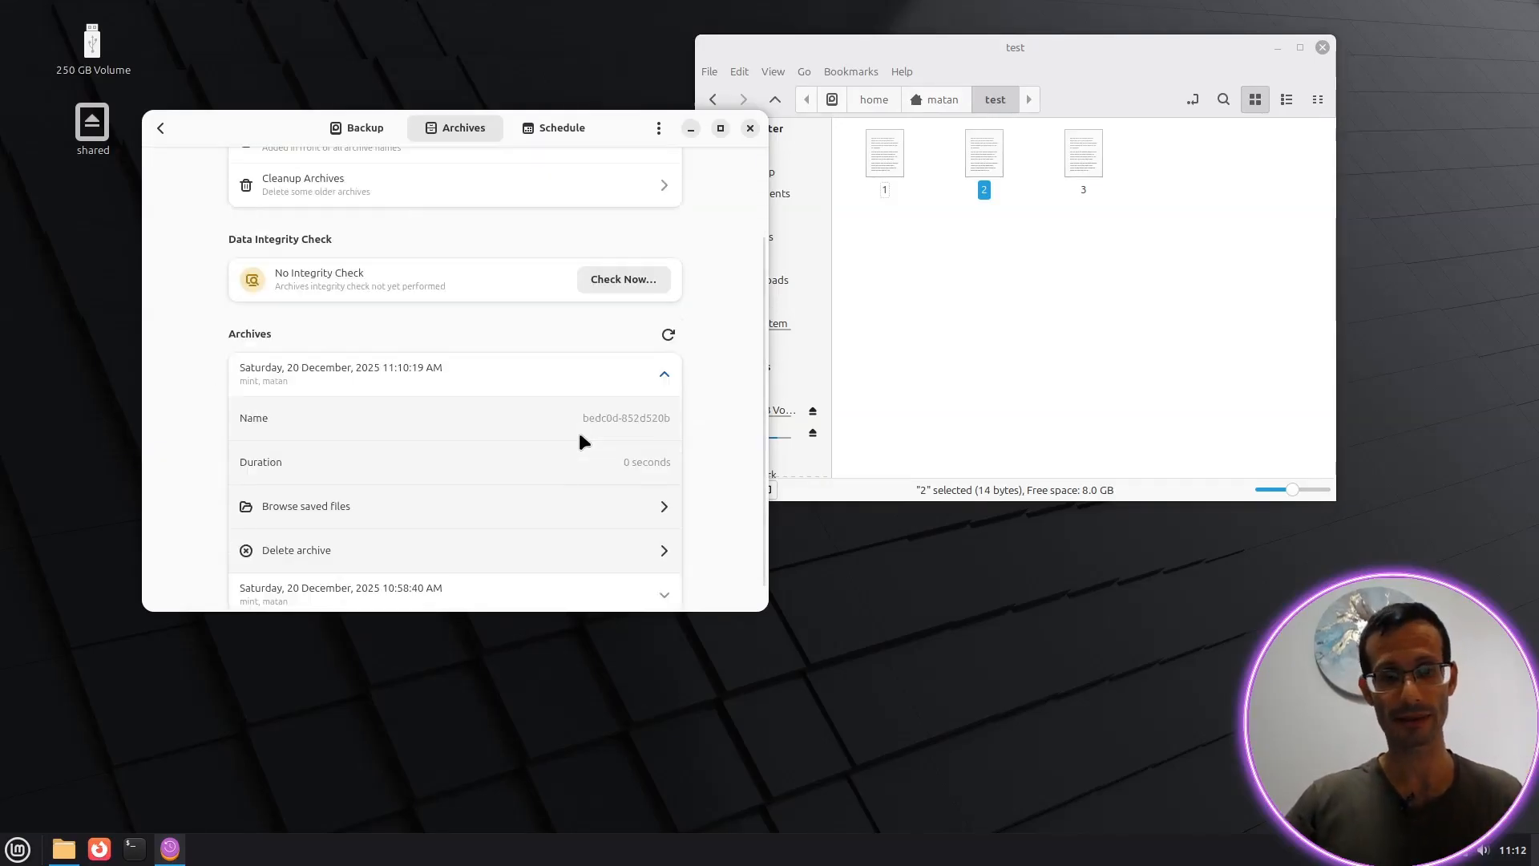
click(379, 506)
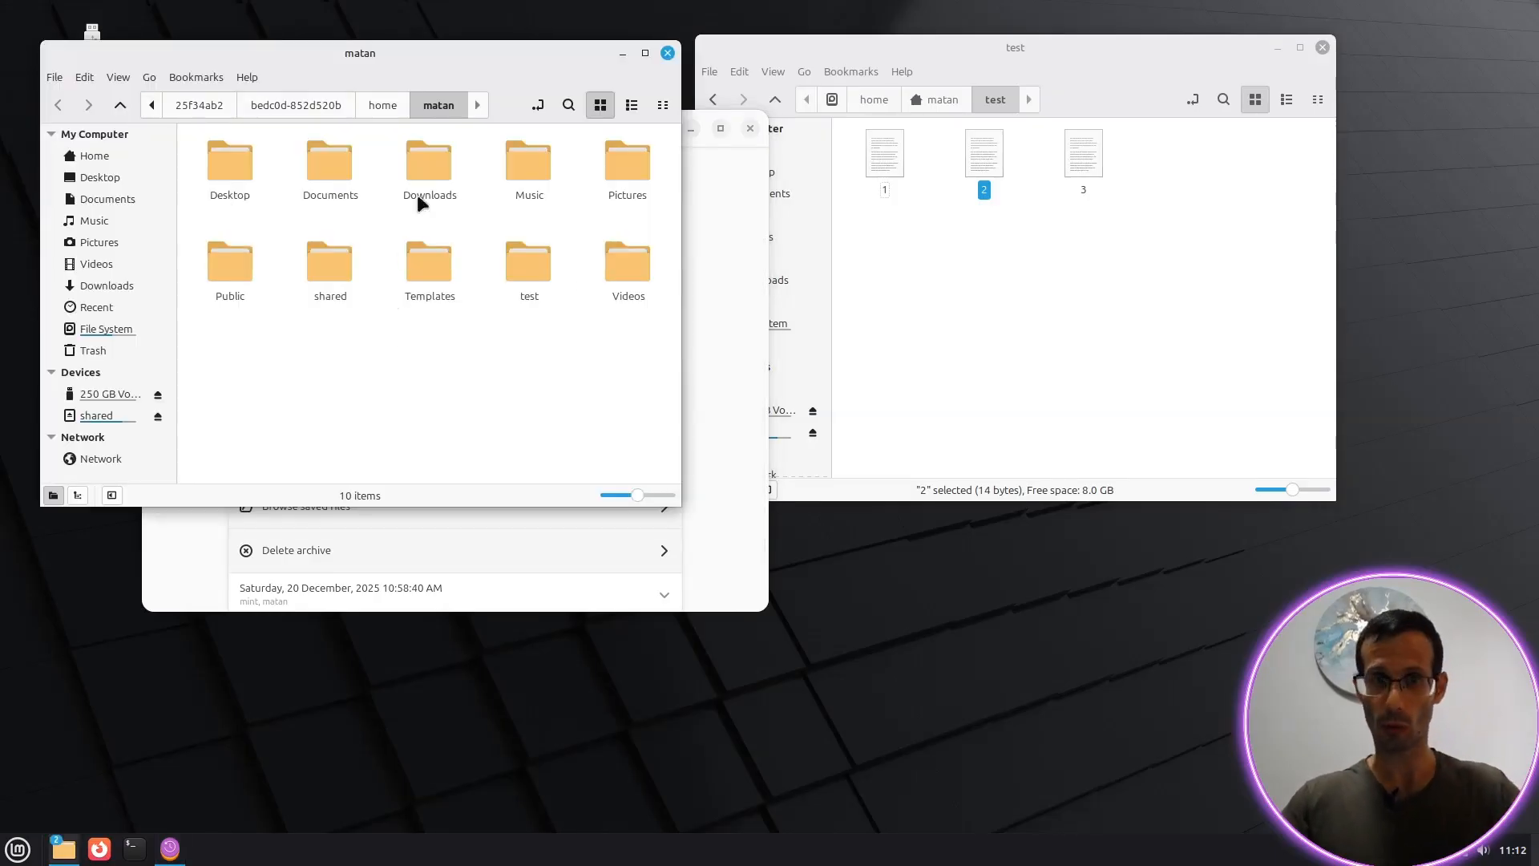
Step: Navigate both file manager windows up to the archived and live matan home folders
click(396, 105)
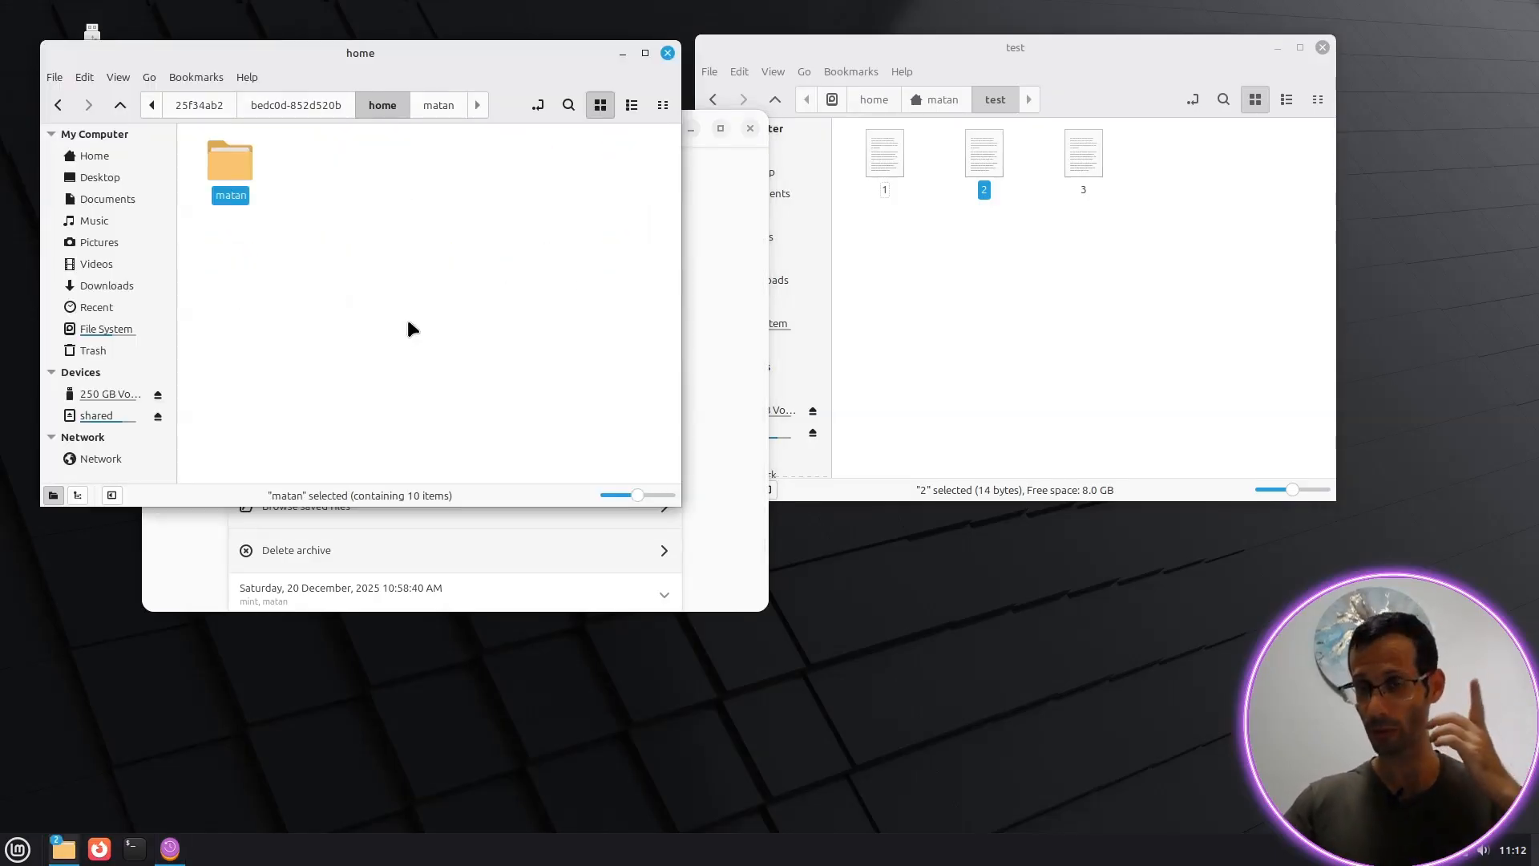
click(988, 305)
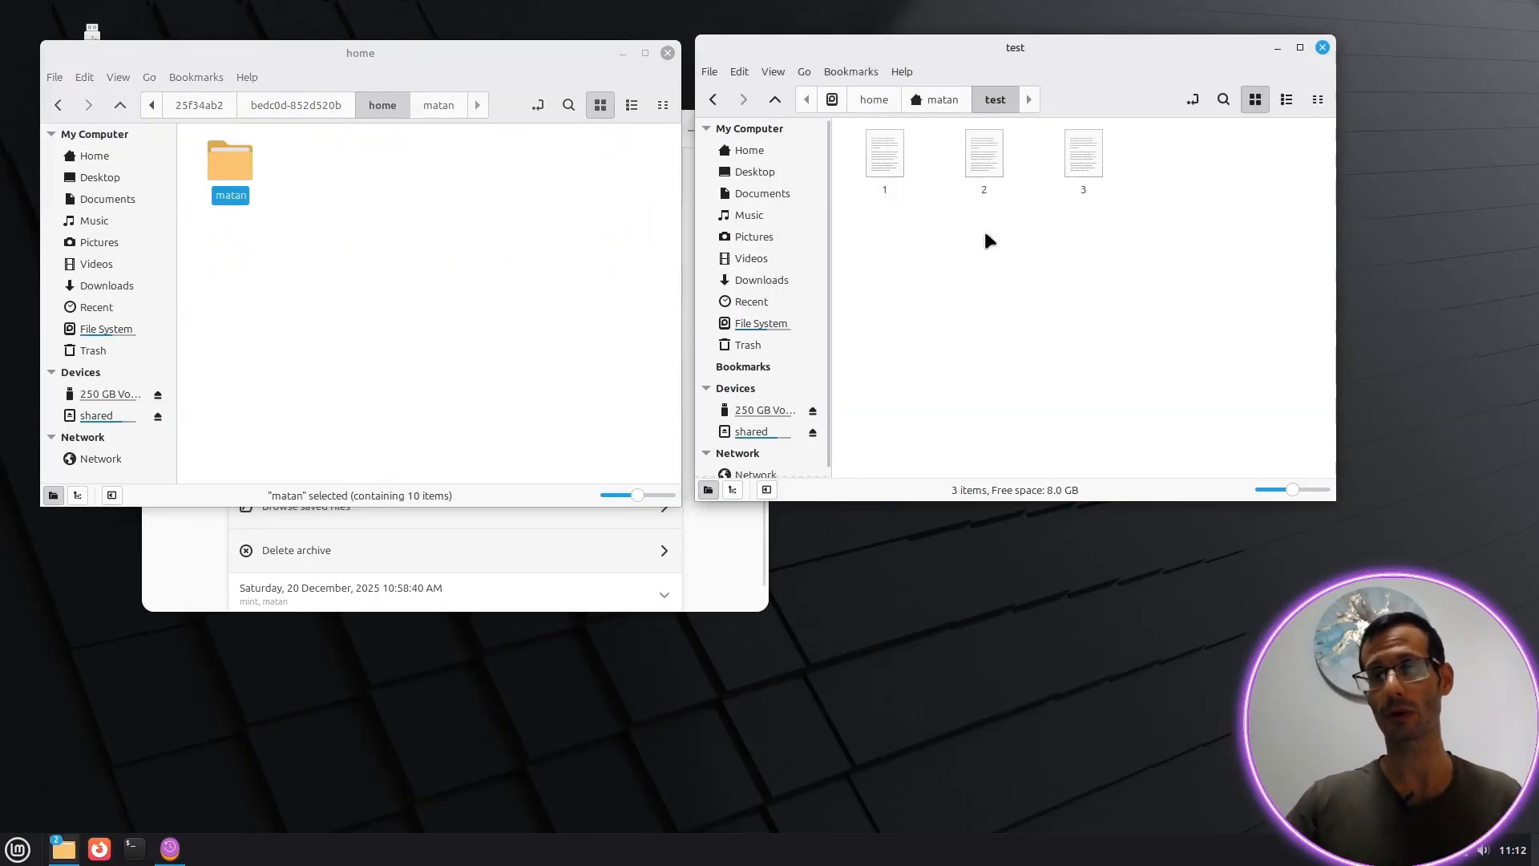
click(944, 103)
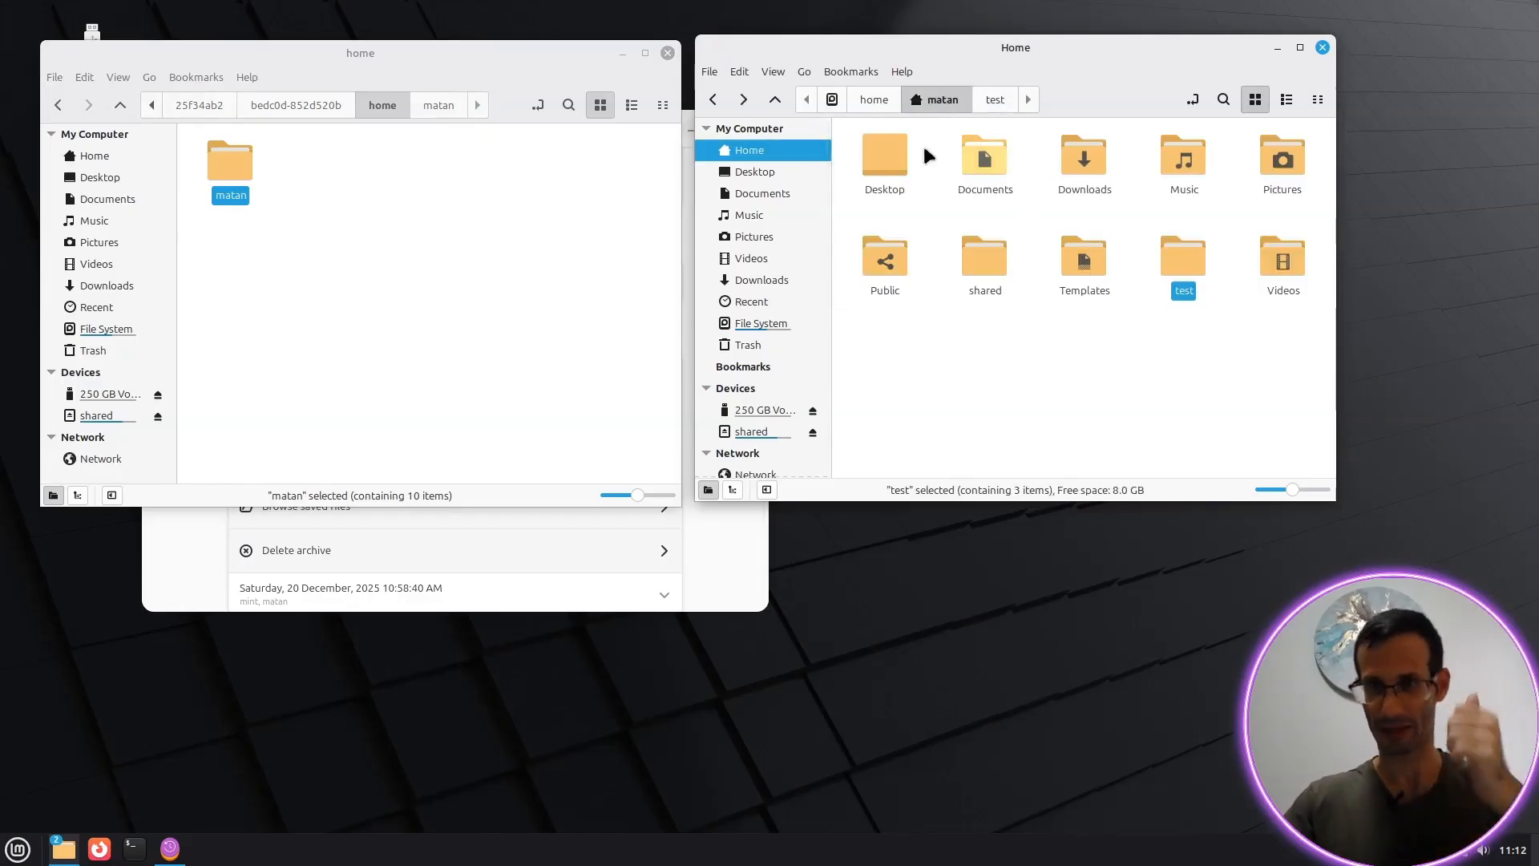
click(871, 101)
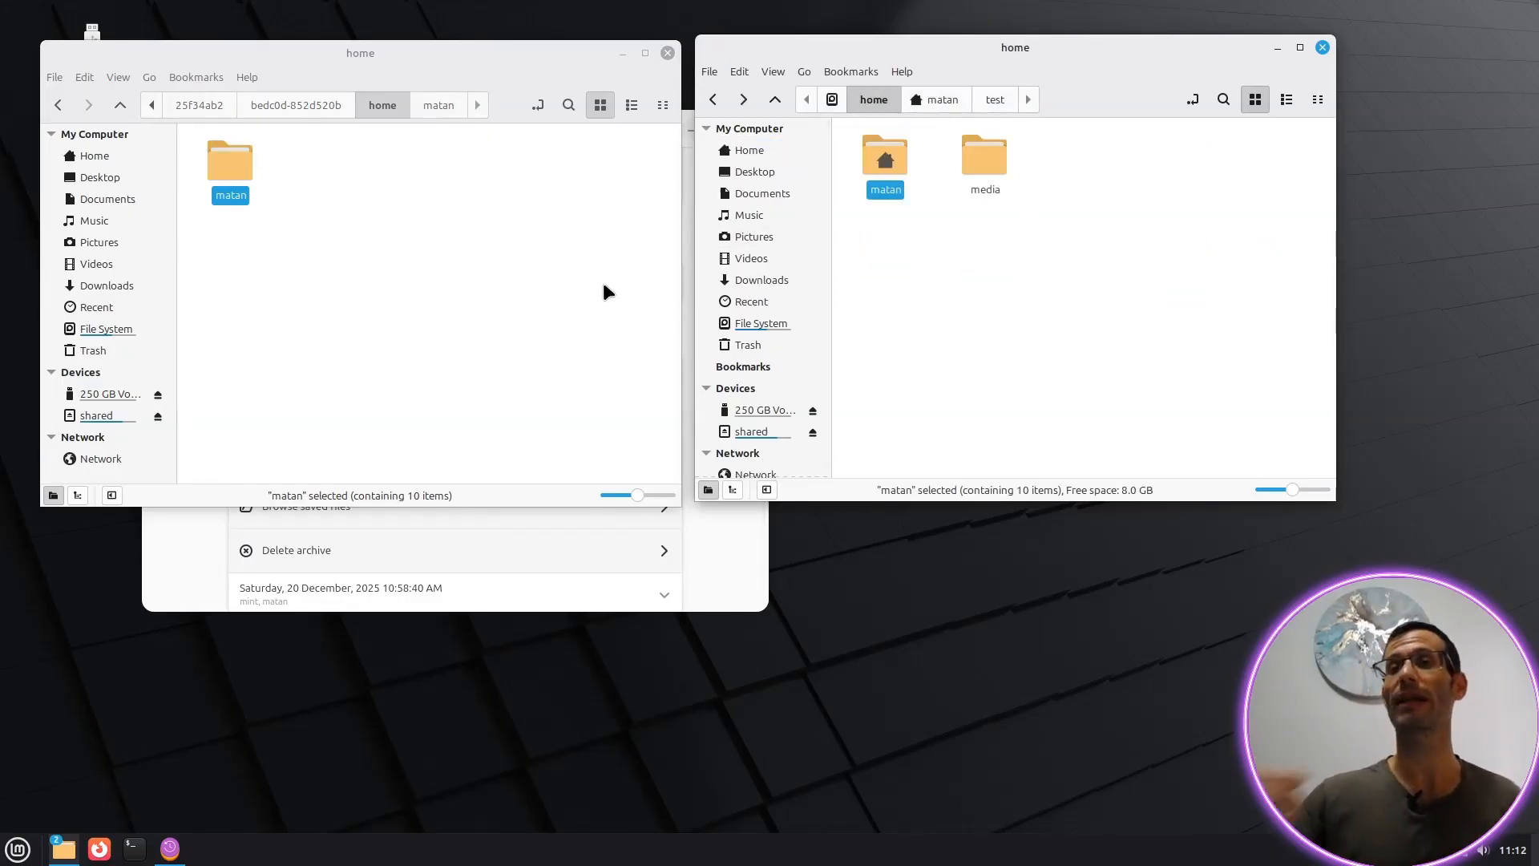
Step: Launch Meld and start a two-folder comparison
key(super)
text(meld)
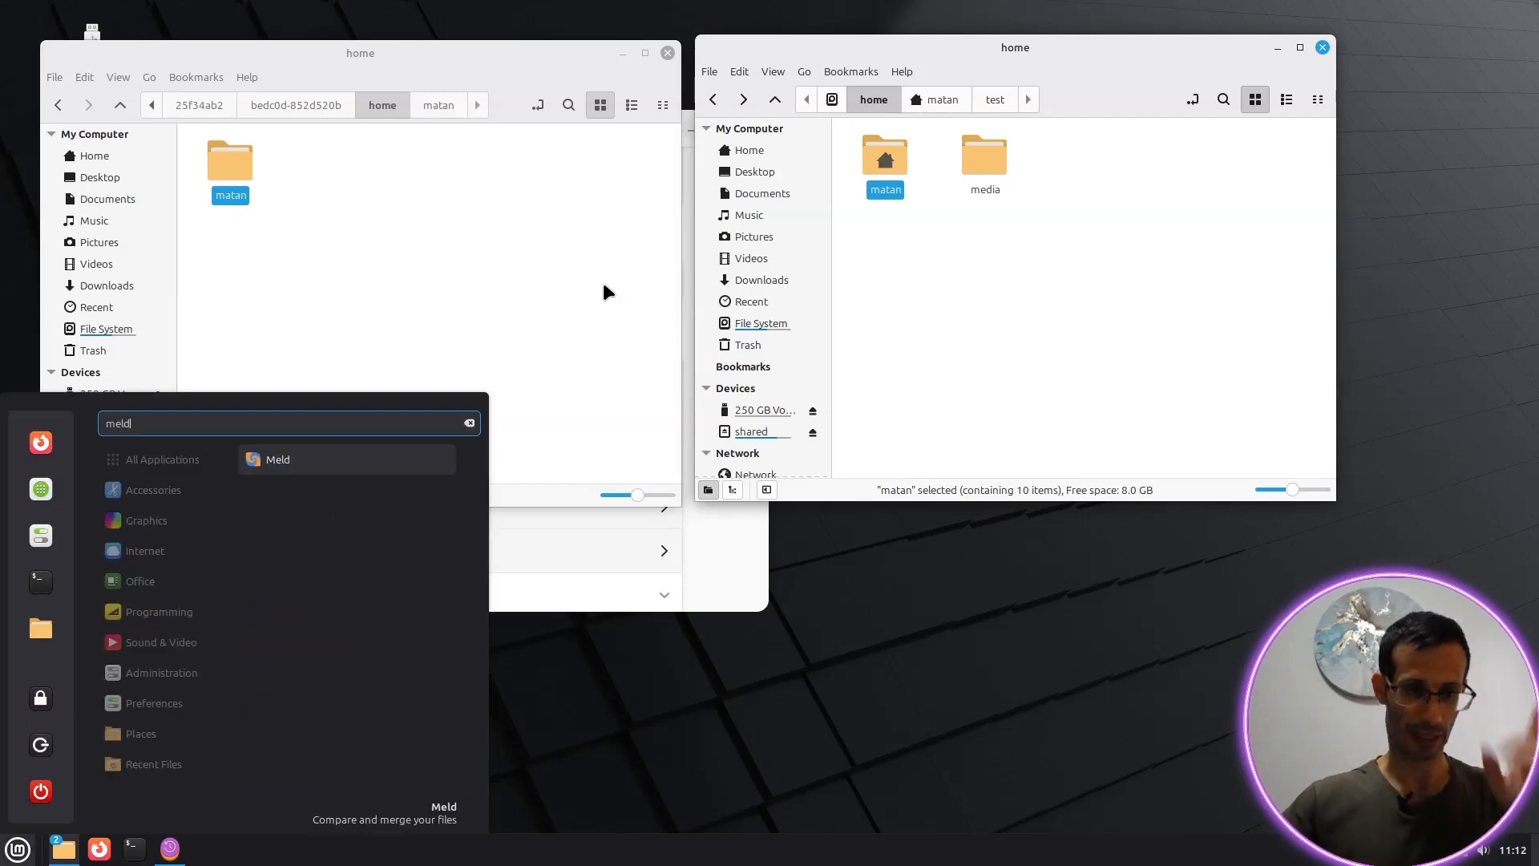
click(313, 471)
click(686, 425)
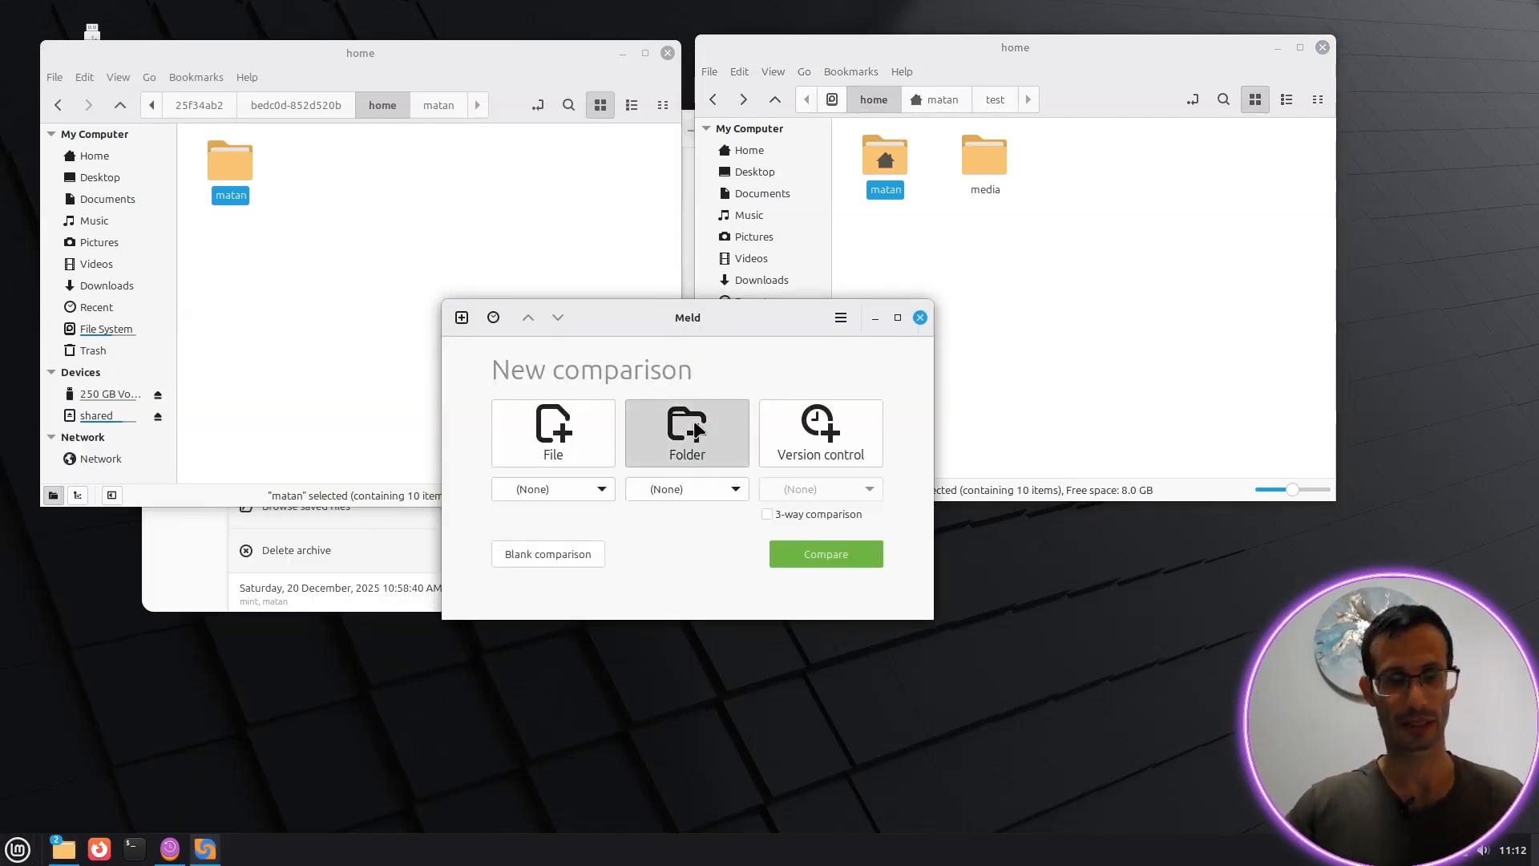
Step: Compare the archived and live matan folders and open test's file 2, revealing def456
drag(227, 163, 538, 664)
drag(885, 161, 651, 670)
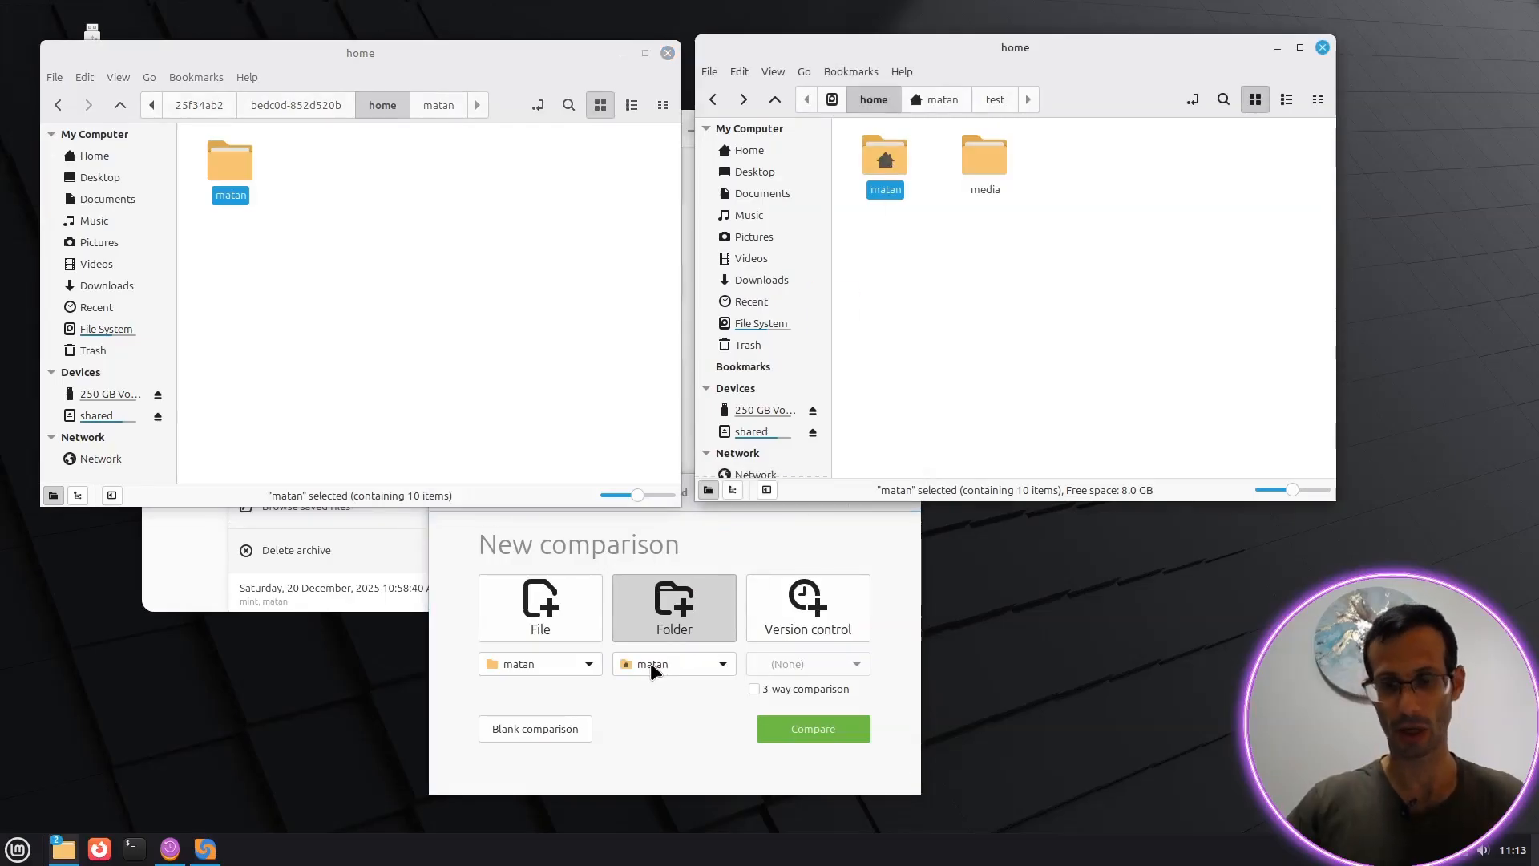
click(834, 726)
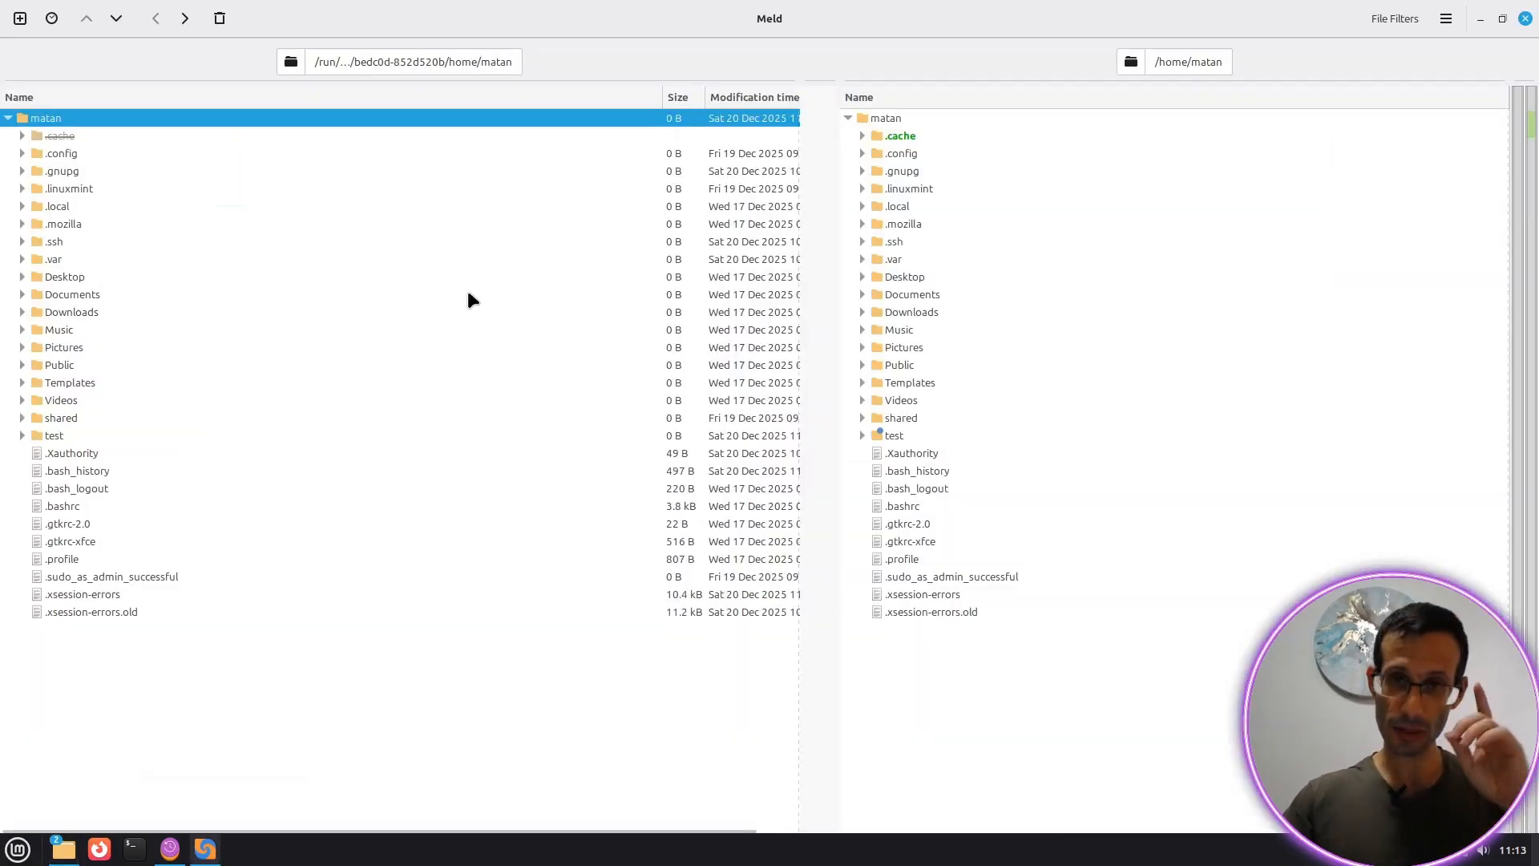
click(862, 436)
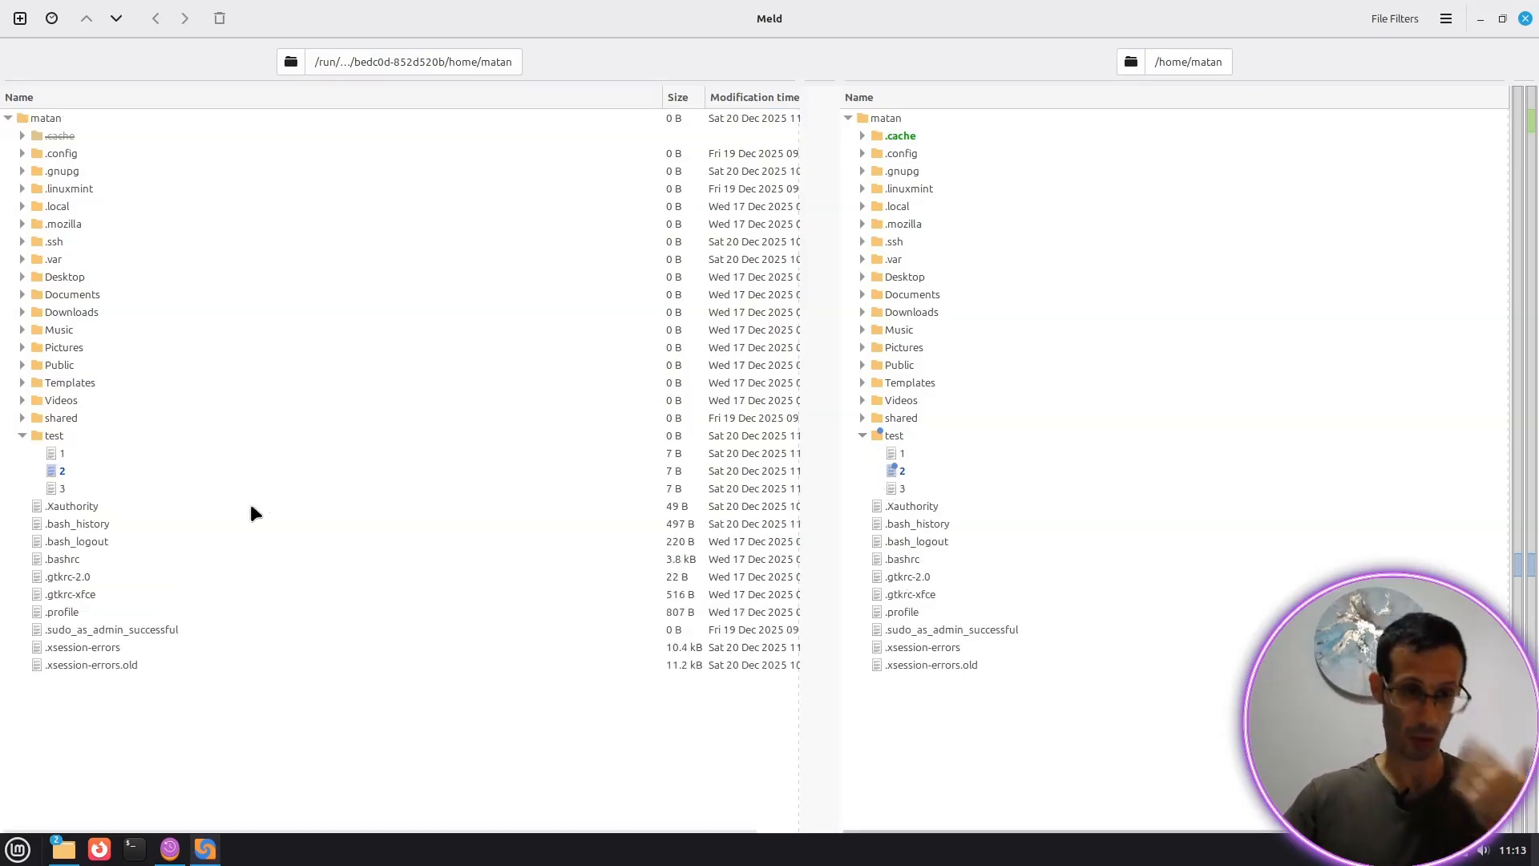
double_click(58, 470)
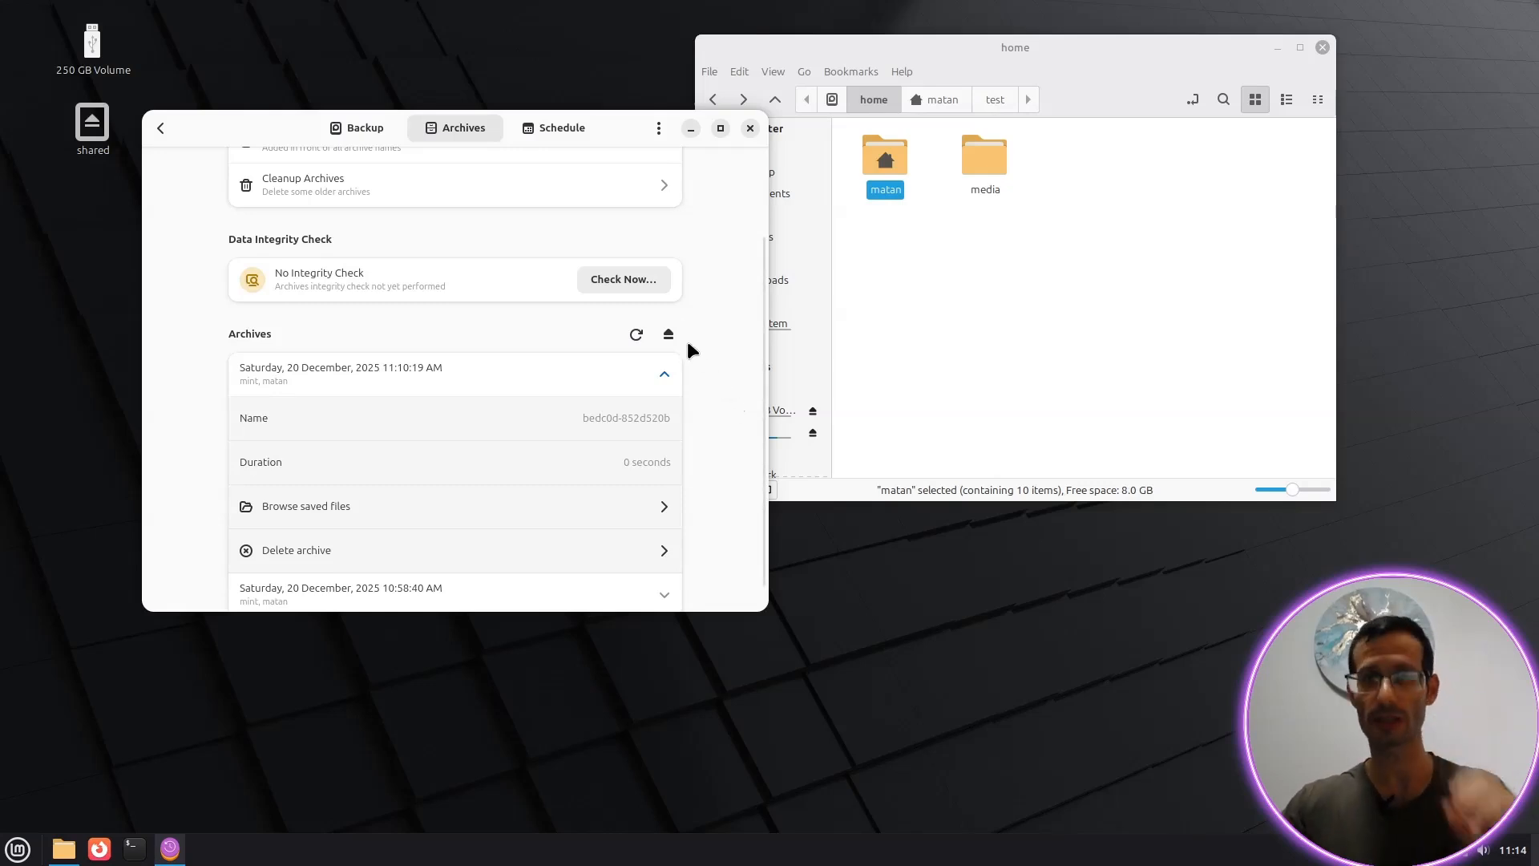
Step: Enable regular backups on a Daily schedule at 17:00, then view the archives list
click(555, 128)
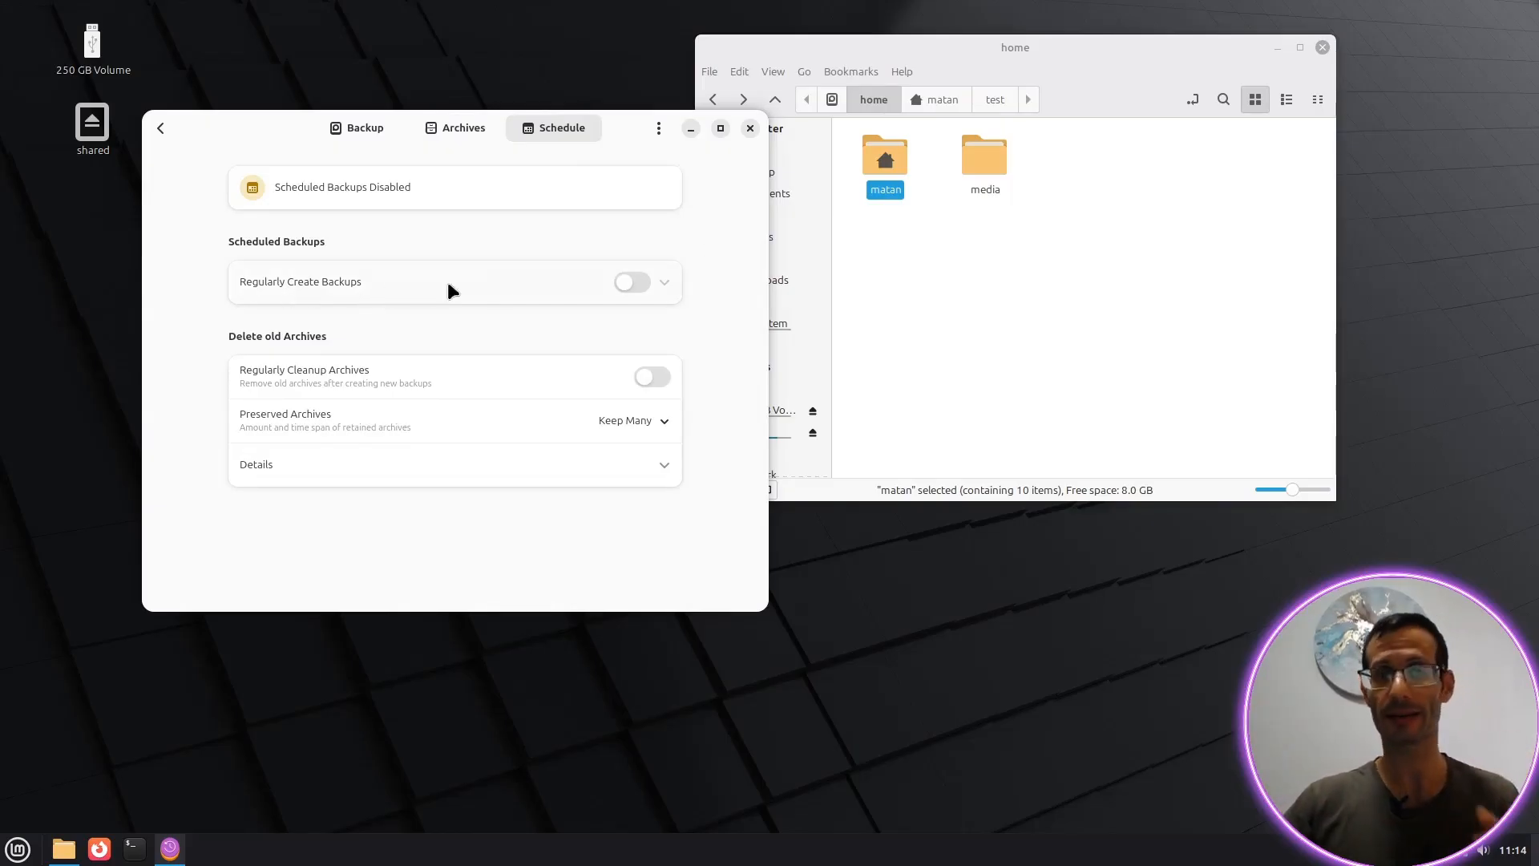
click(633, 279)
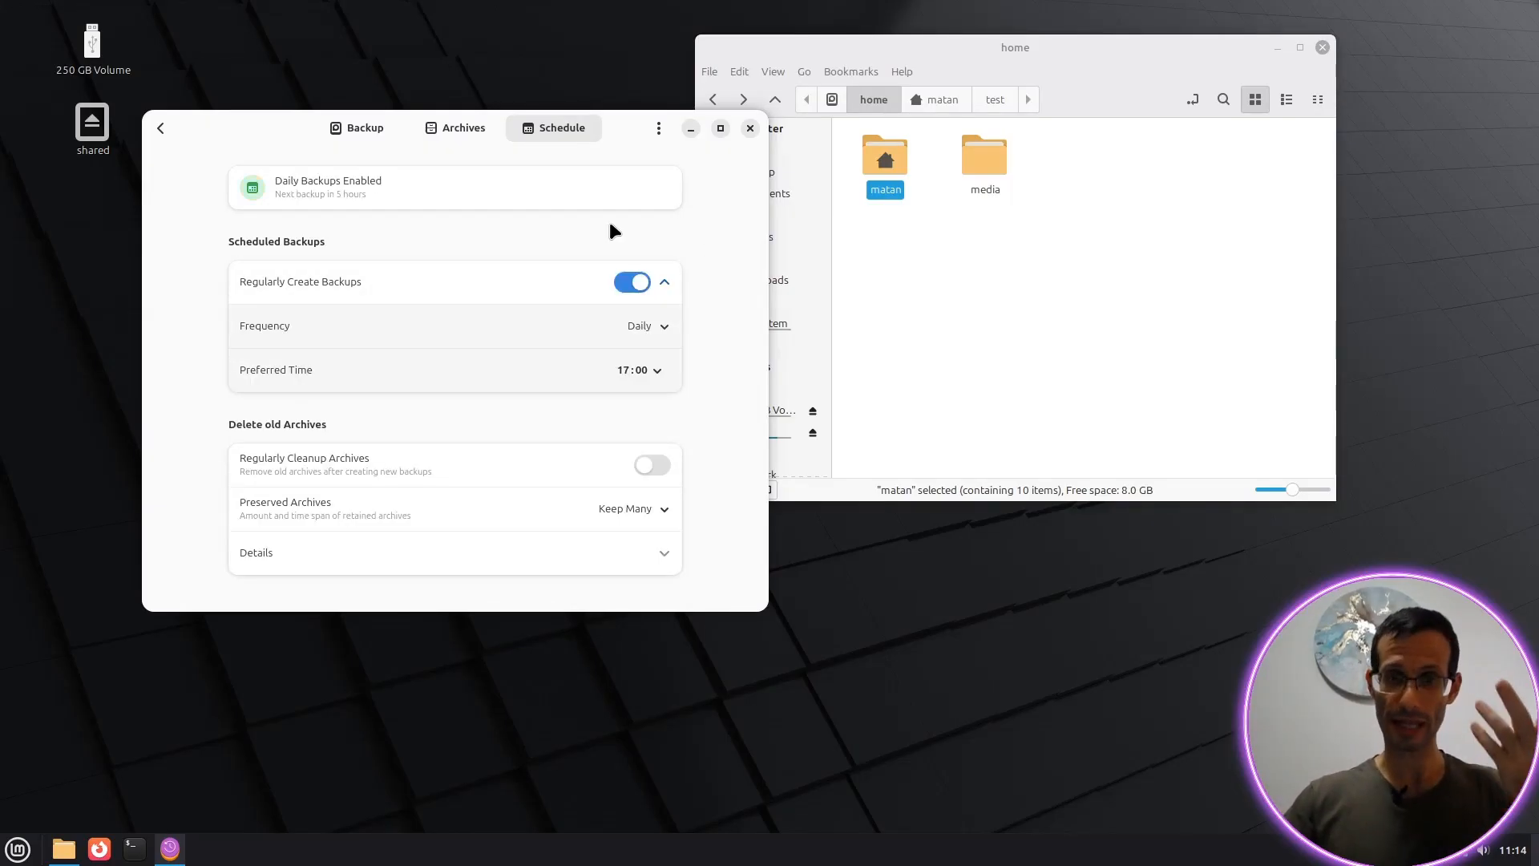
click(637, 327)
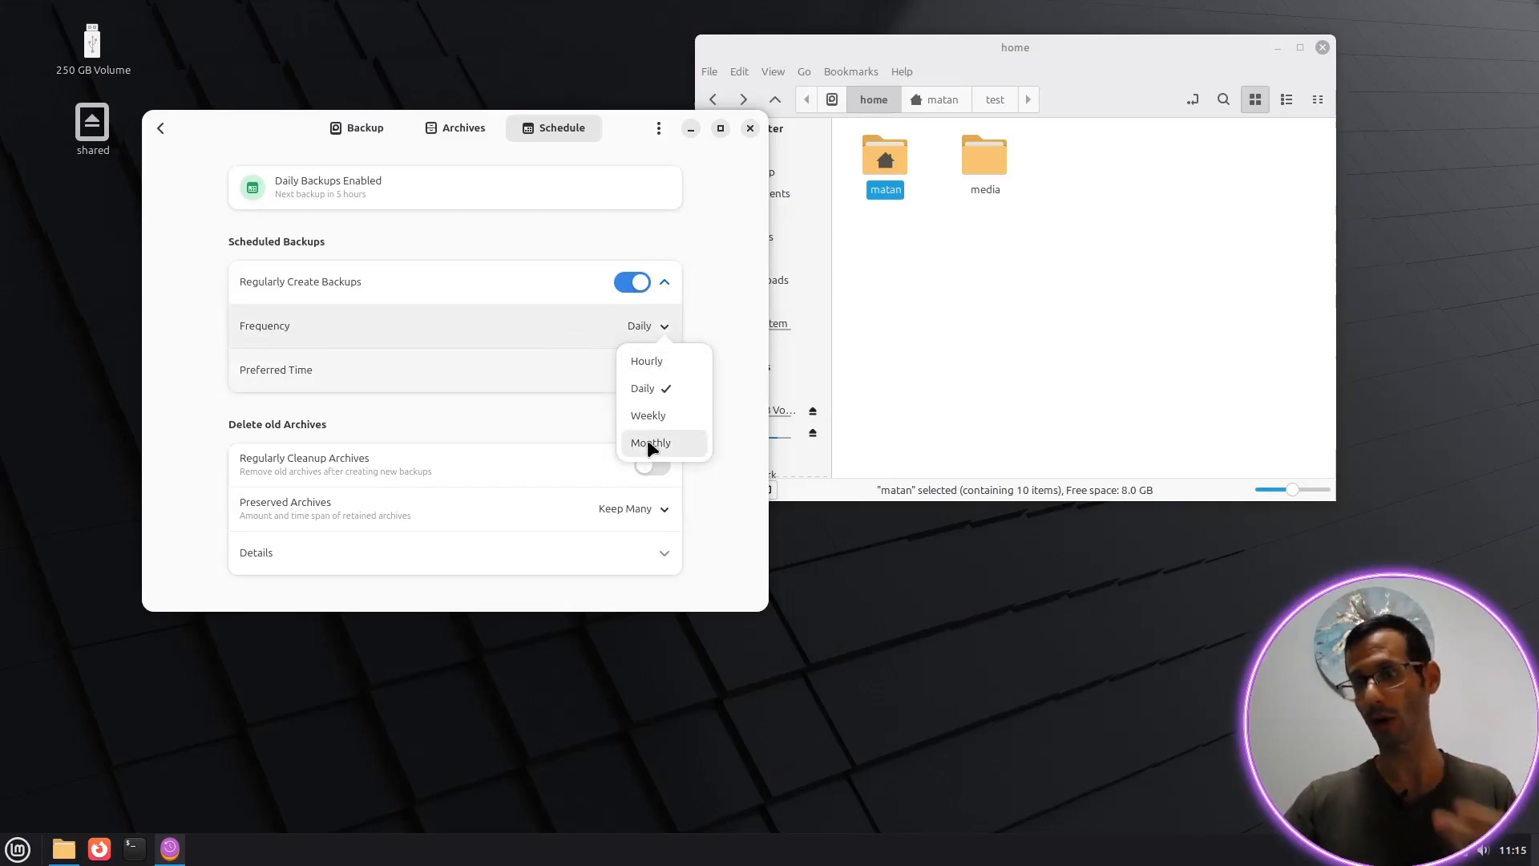
click(655, 387)
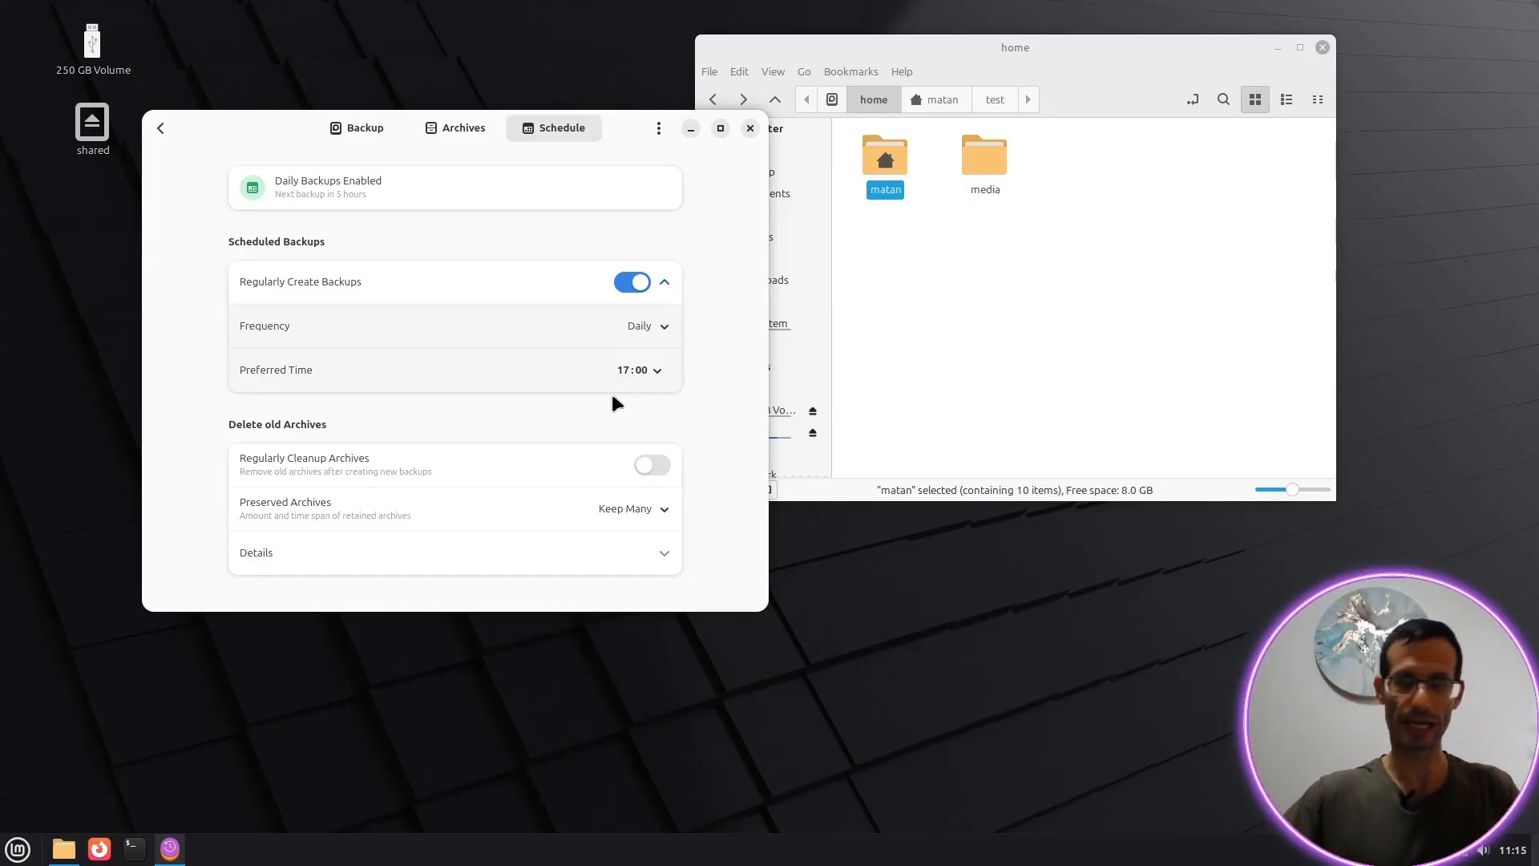
click(457, 130)
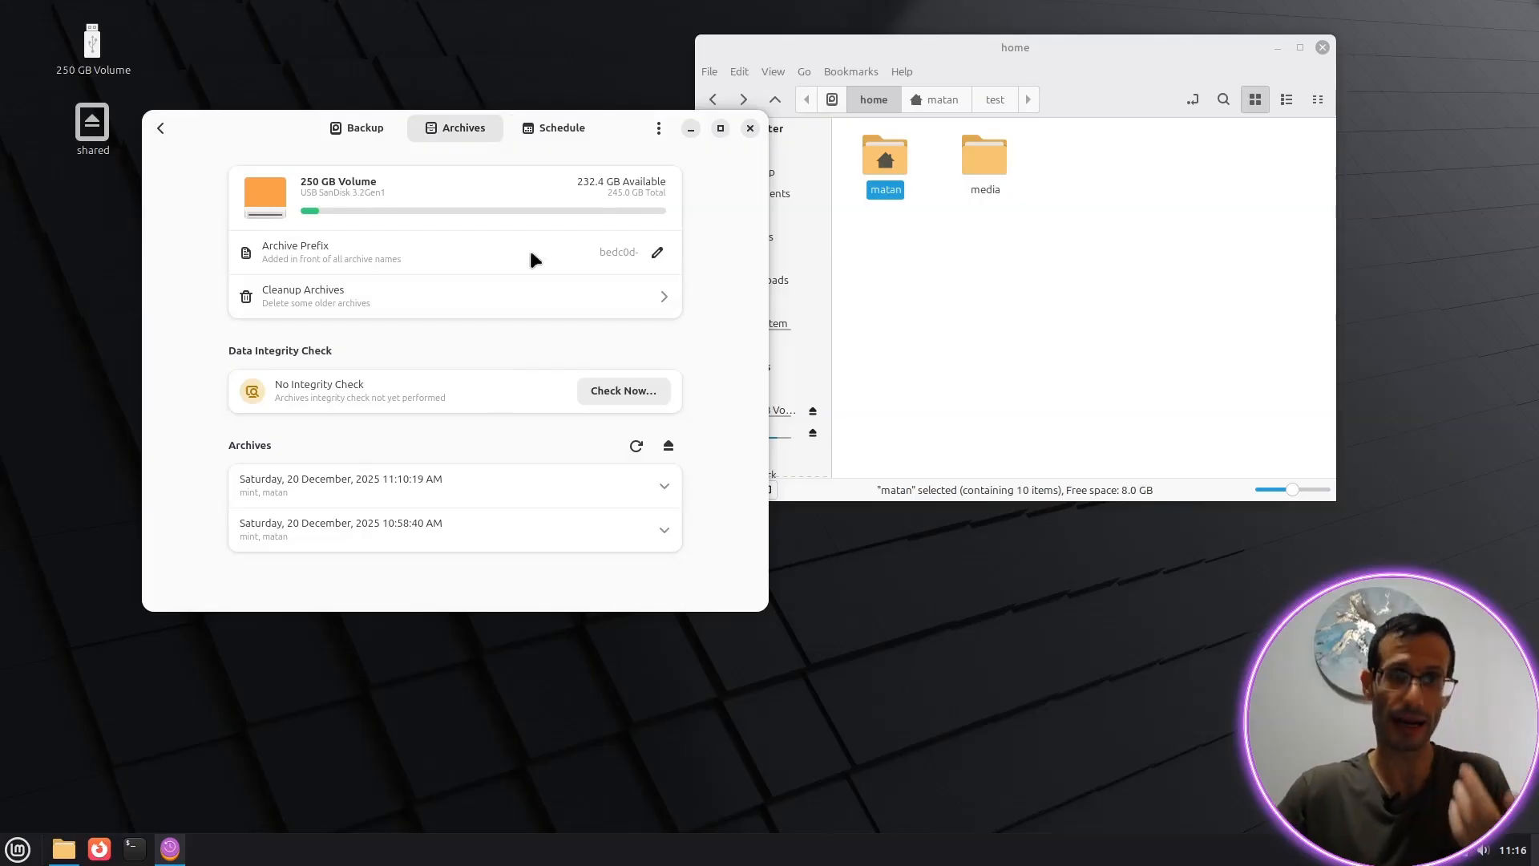
Step: Set preserved archives to Keep Some: 24 hourly, 7 daily, 2 weekly, 6 monthly, 0 annual
click(551, 128)
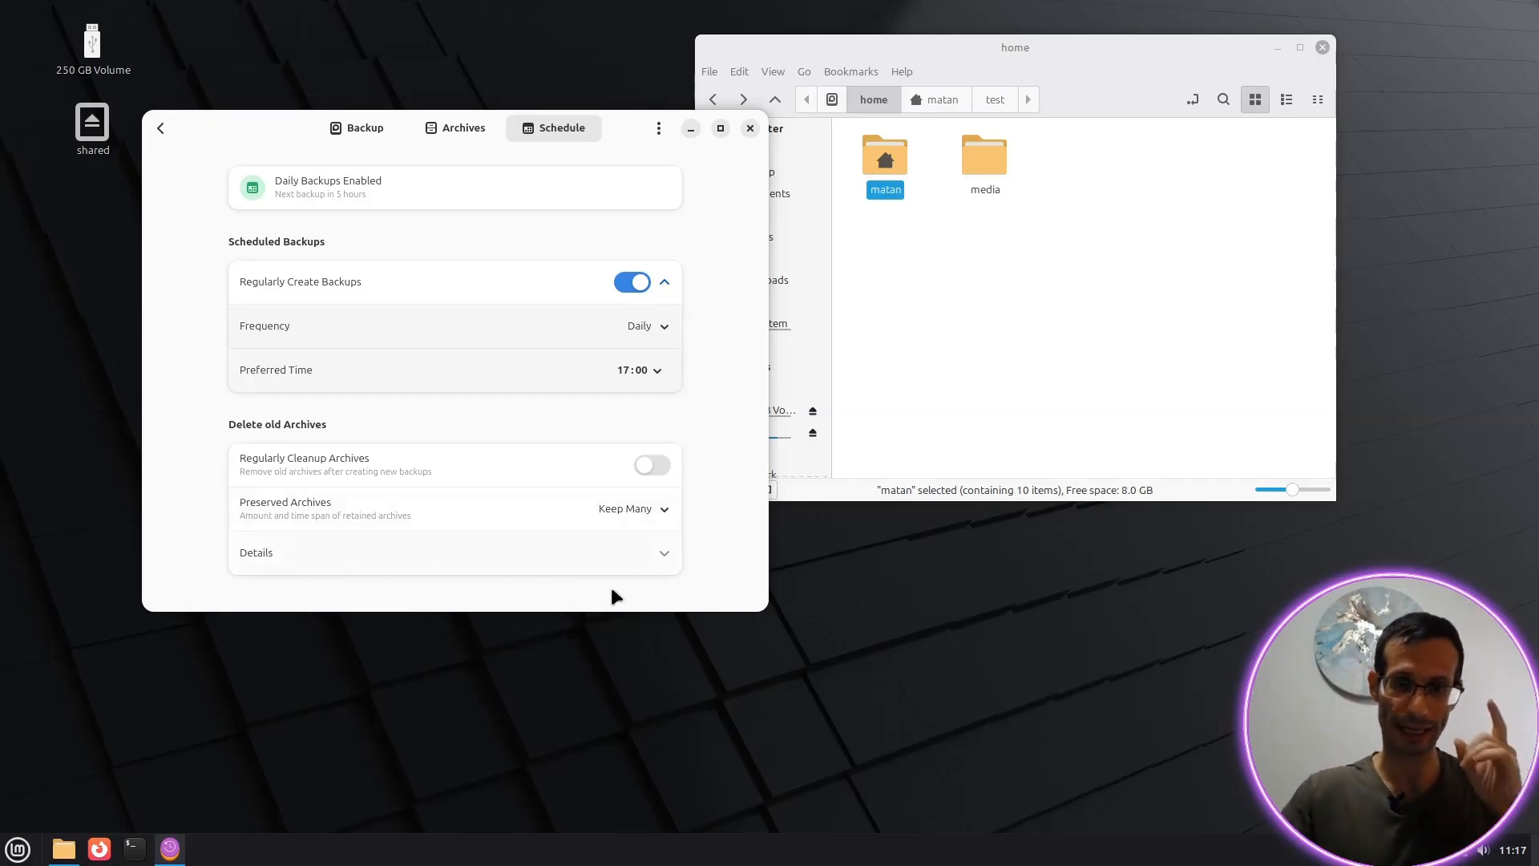
click(623, 560)
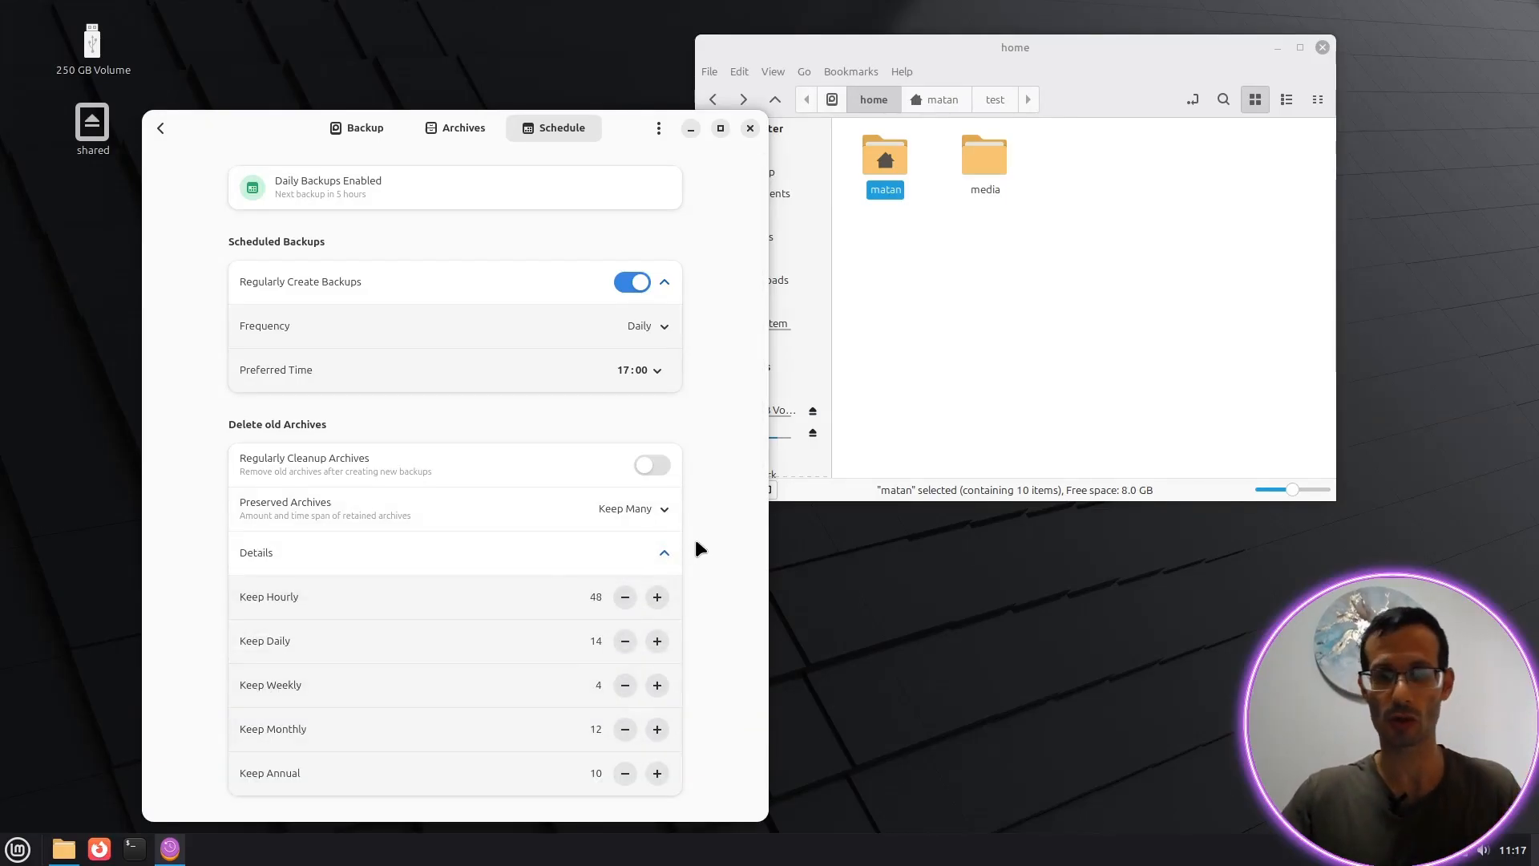
click(652, 508)
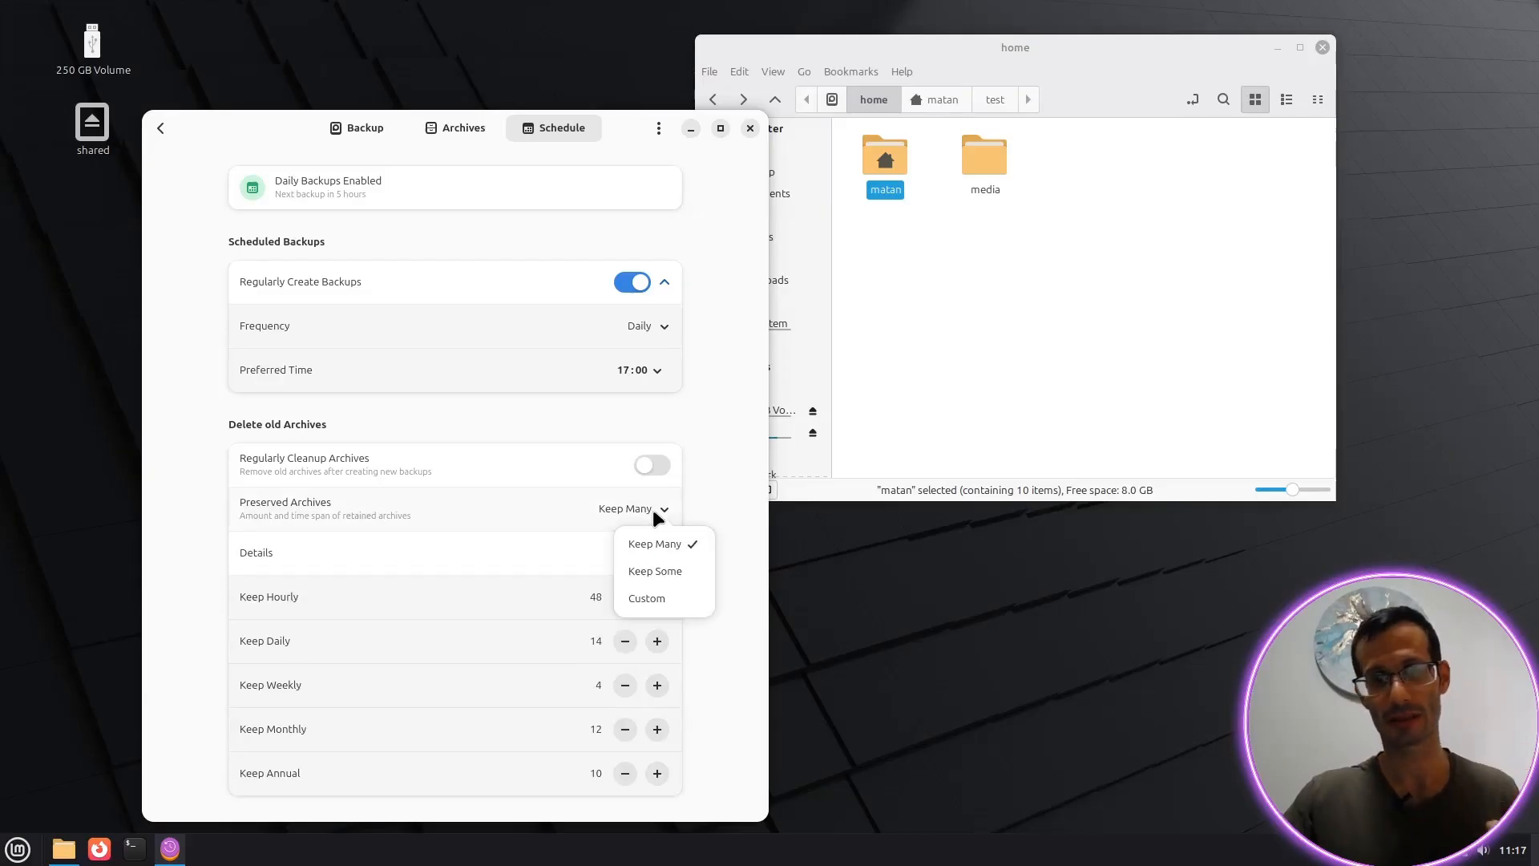
click(659, 572)
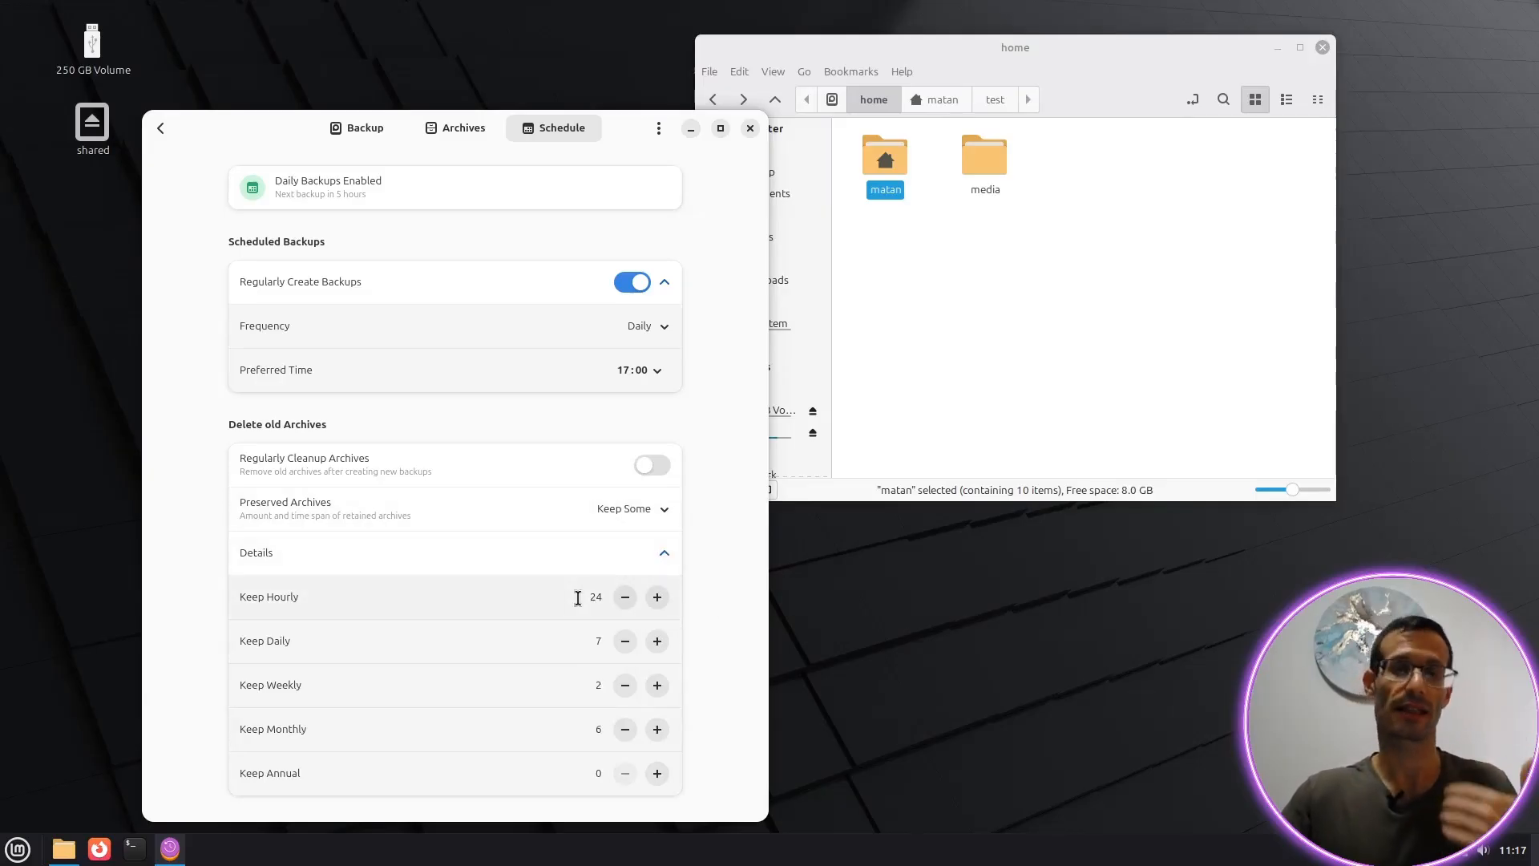